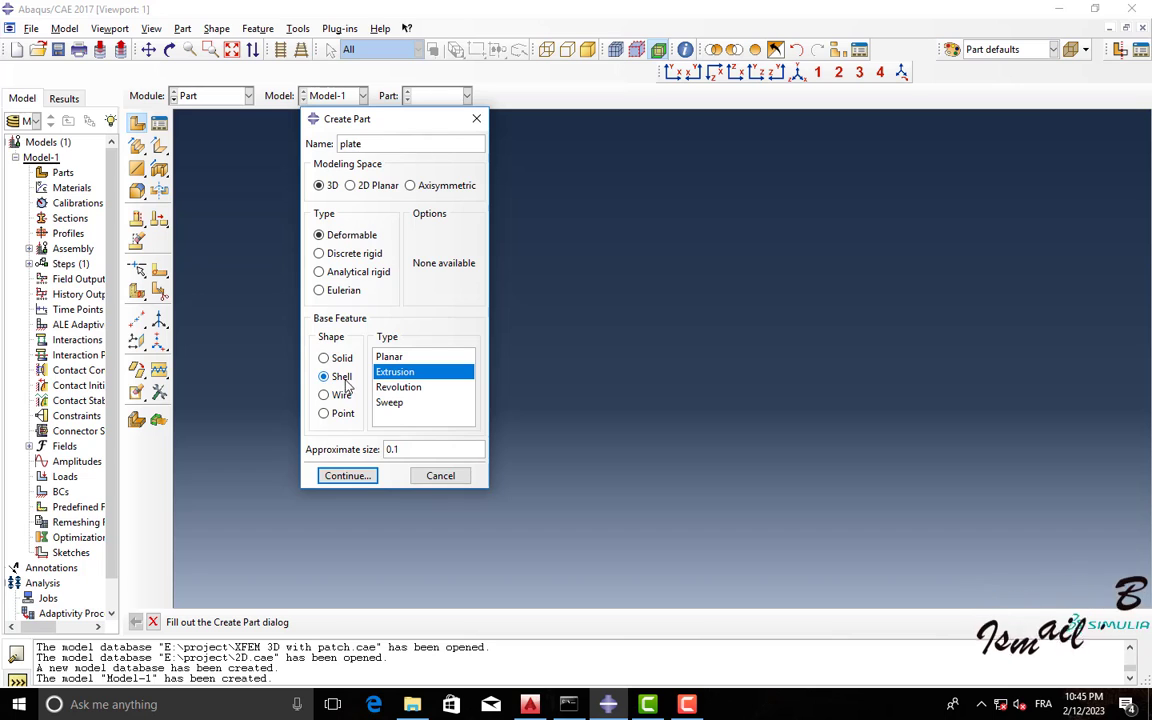
Make plate a 3D deformable solid extrusion and sketch its rectangular section about 0.012 wide by 0.025 high
left_click(324, 357)
left_click(340, 475)
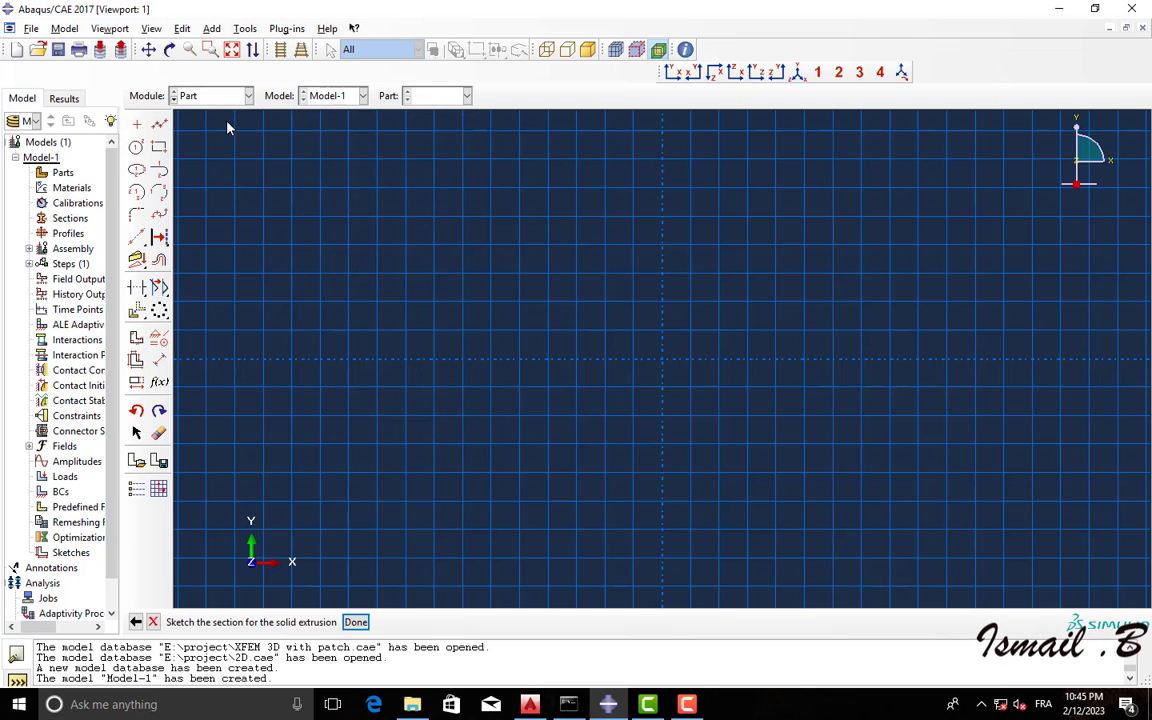
left_click(159, 147)
left_click(465, 177)
left_click(622, 519)
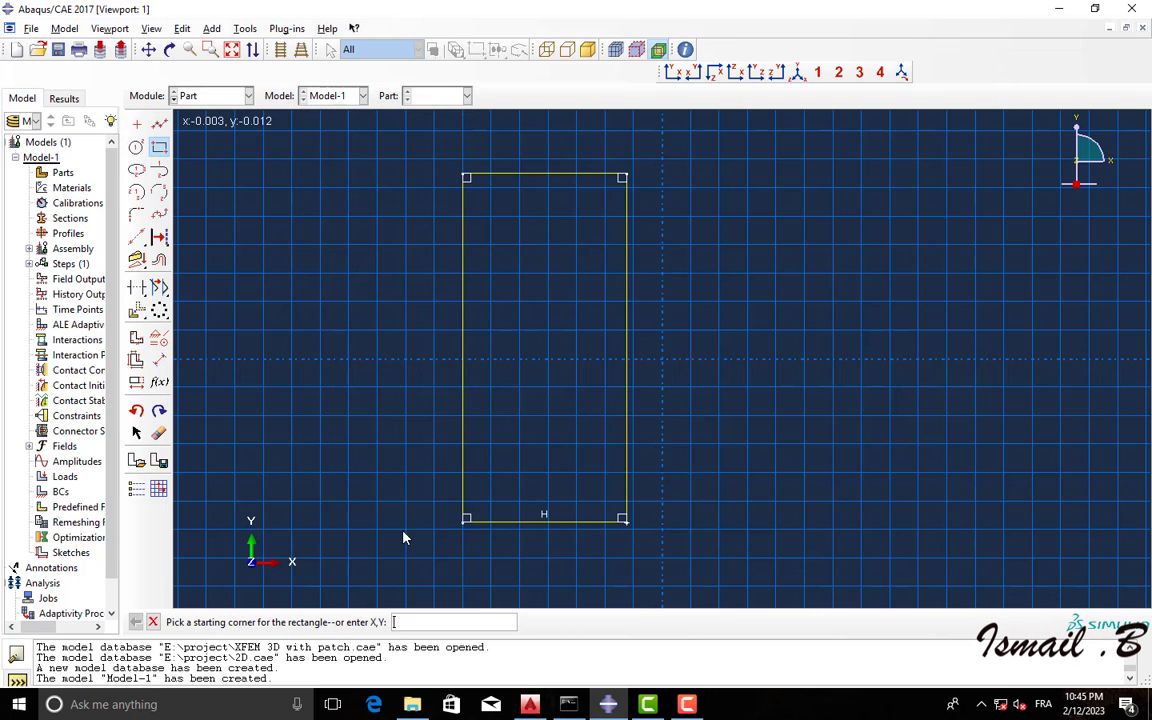
Dimension the rectangle's left vertical edge and set its length to 100e-3
left_click(159, 362)
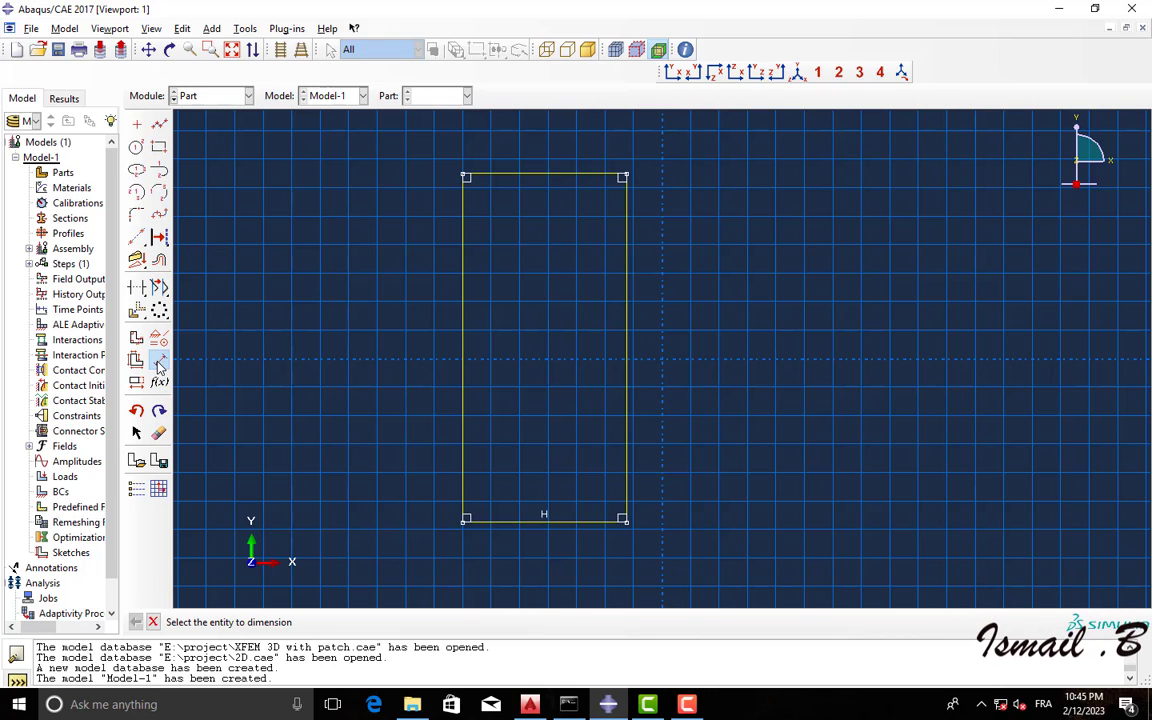
left_click(464, 442)
left_click(410, 438)
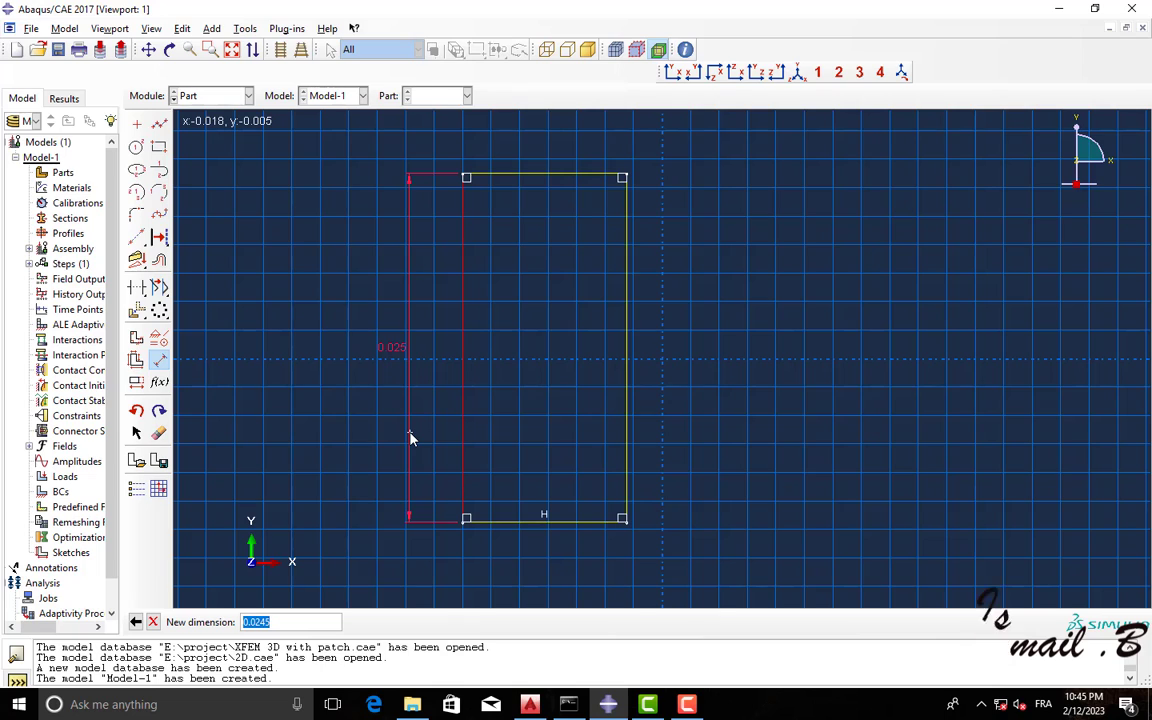
key("BackSpace")
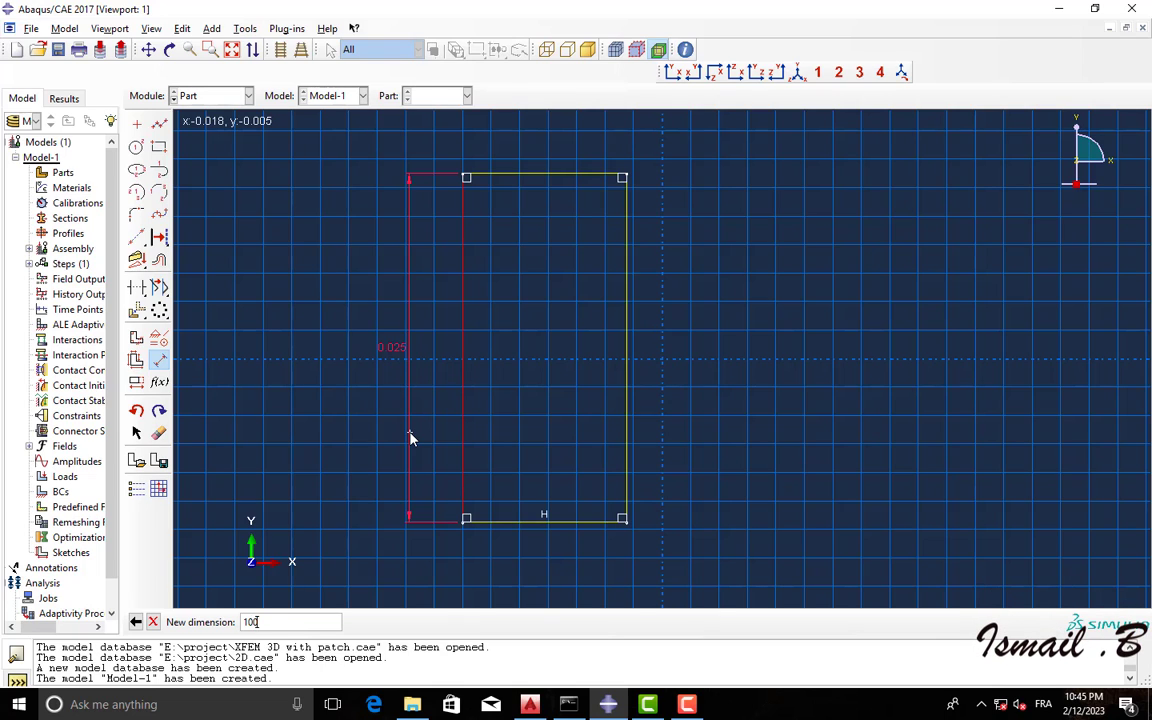
type("100e-3")
key("Return")
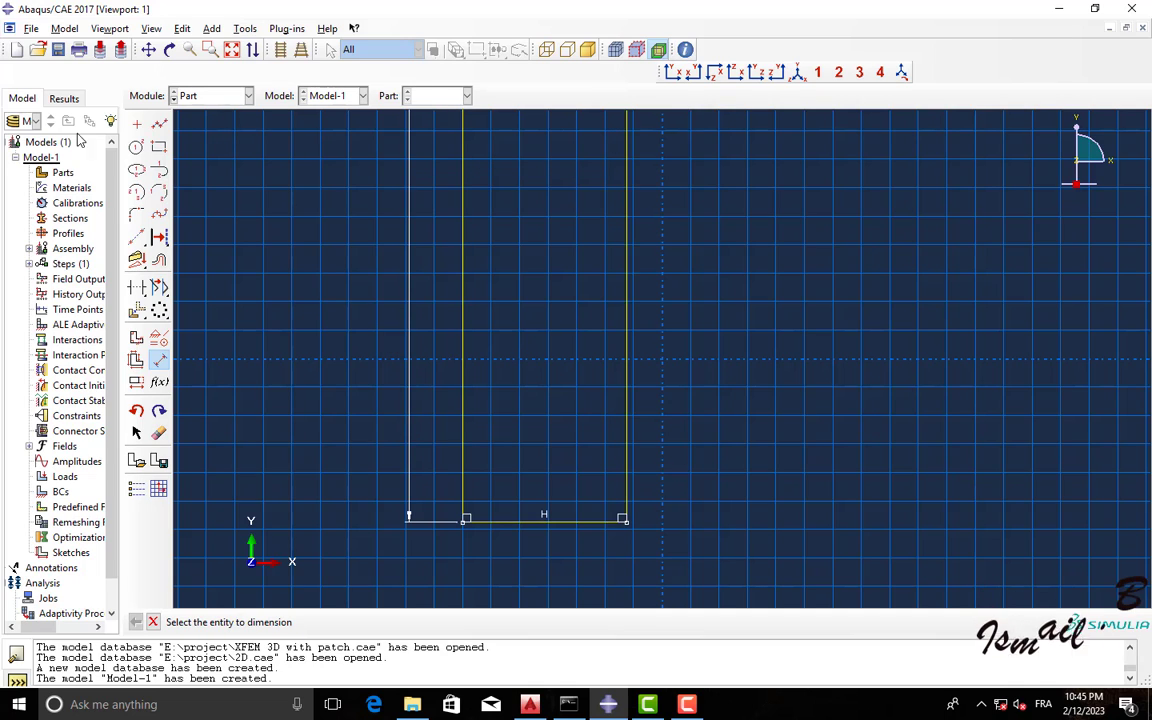
Dimension the rectangle's bottom edge and set its width to 50e-3
left_click(546, 521)
left_click(564, 404)
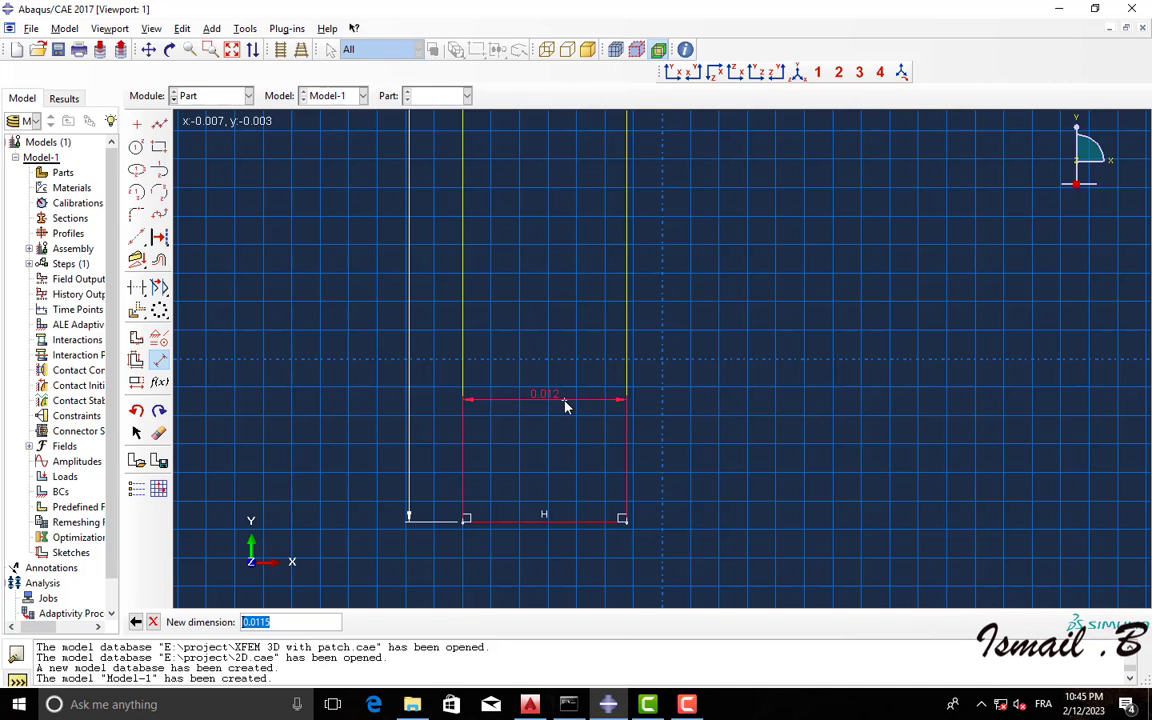
type("50e-3")
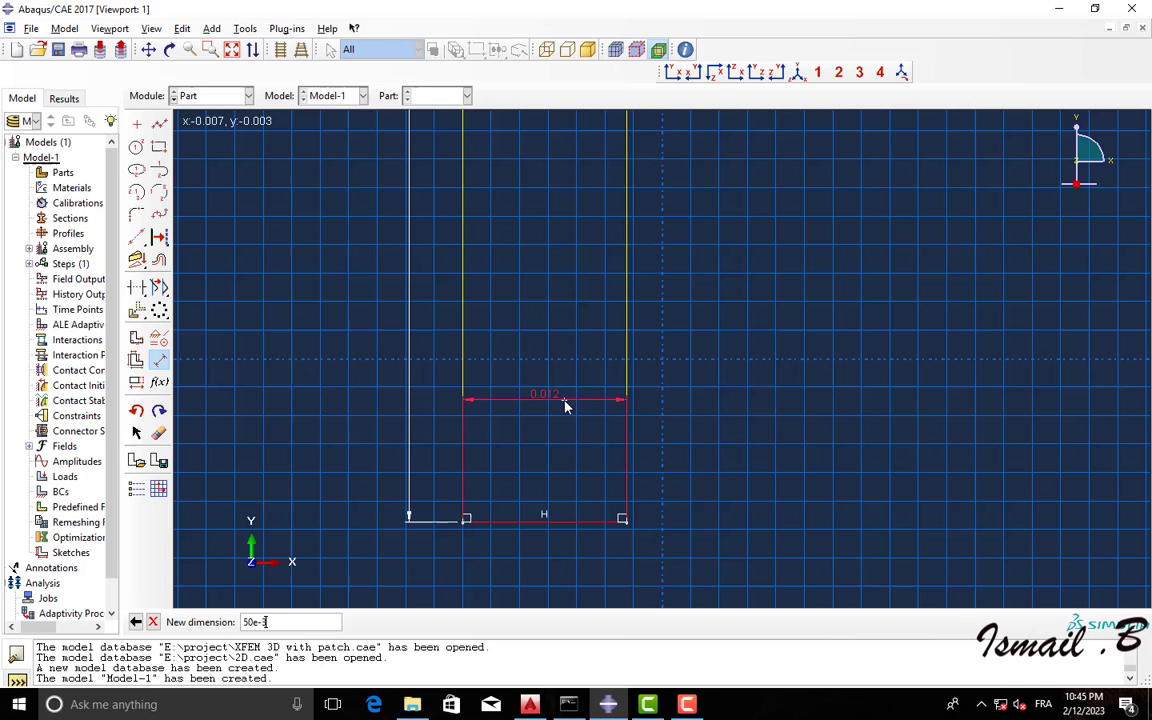
key("Return")
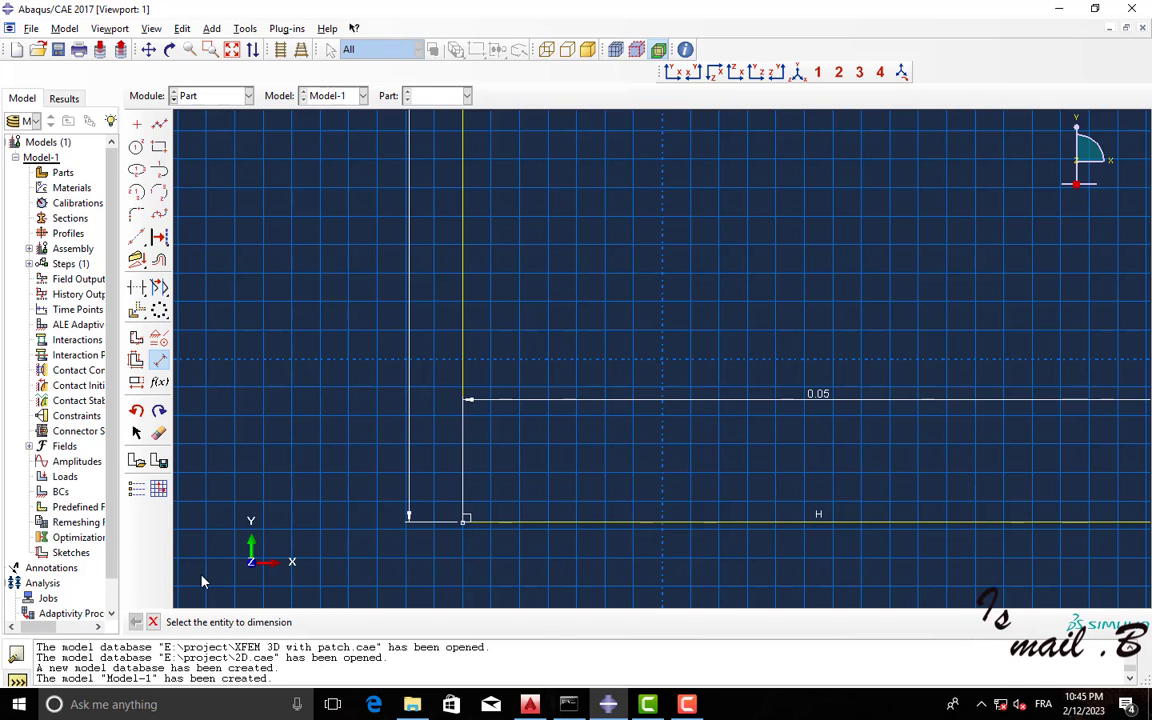
key("Escape")
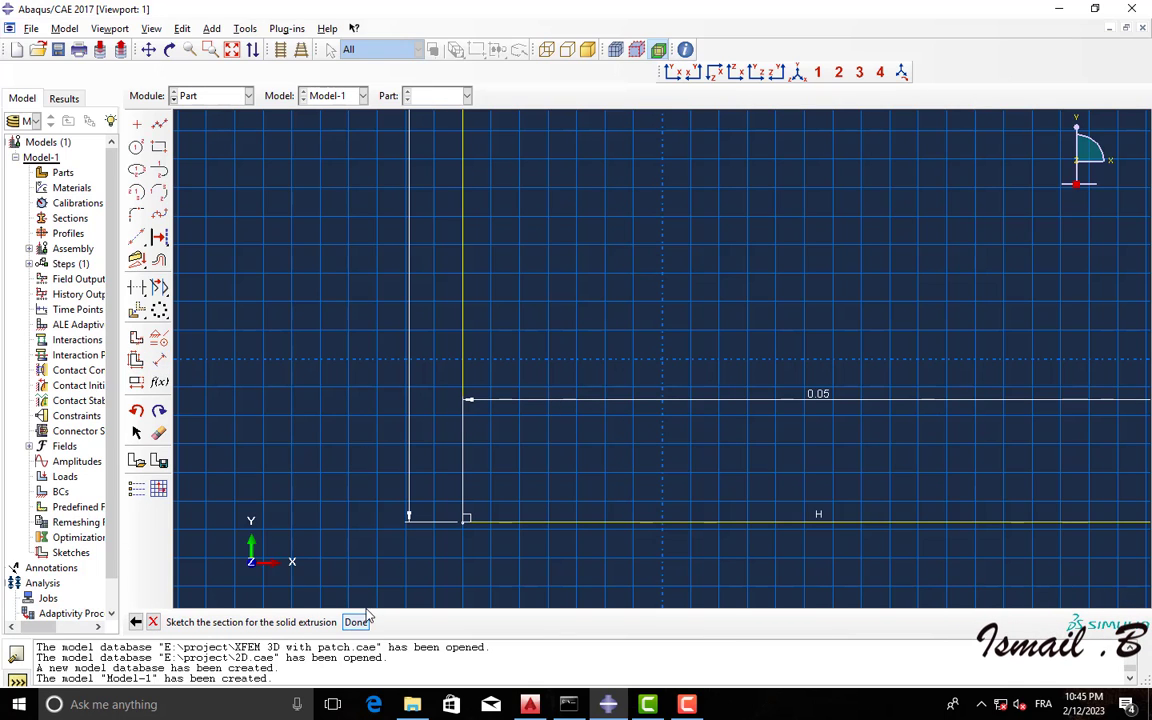
Finish the section sketch and extrude the plate to a depth of 3e-3
left_click(356, 622)
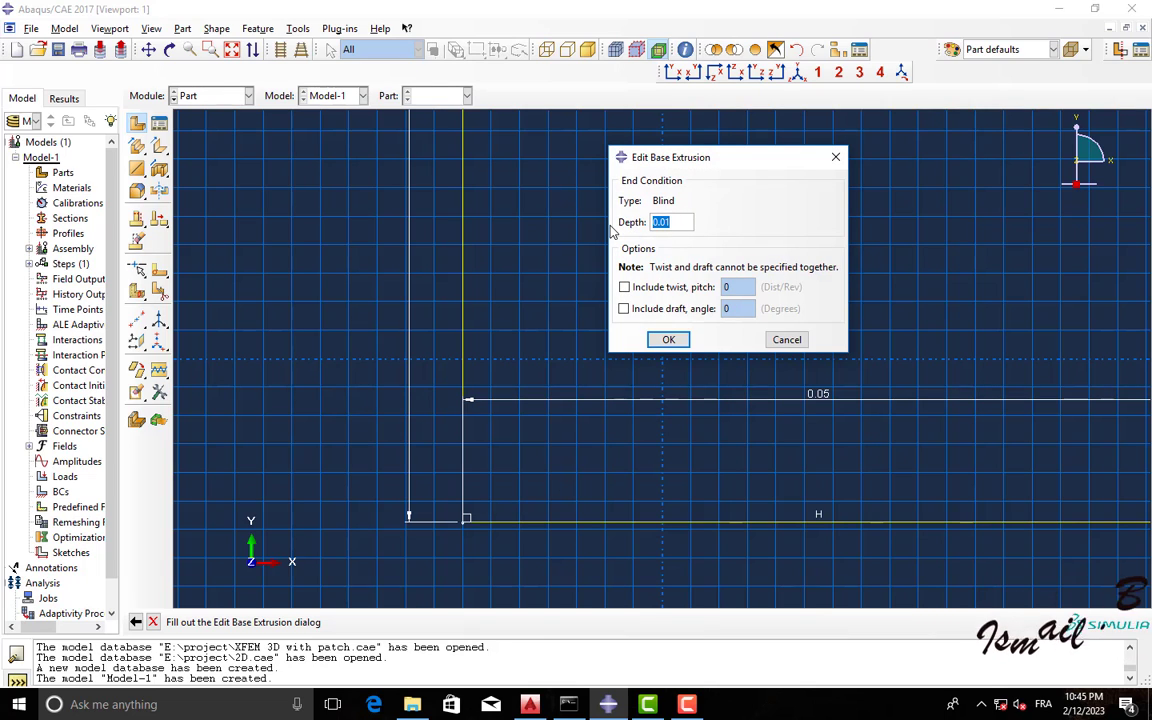
type("3e")
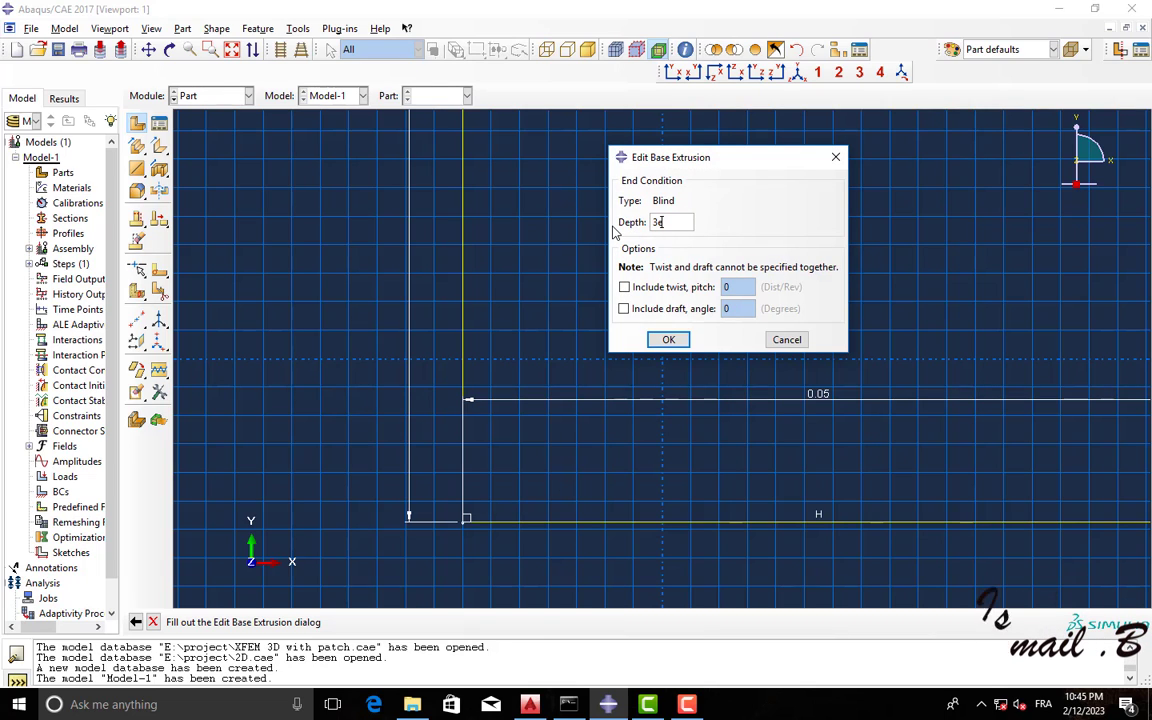
type("-3")
key("Return")
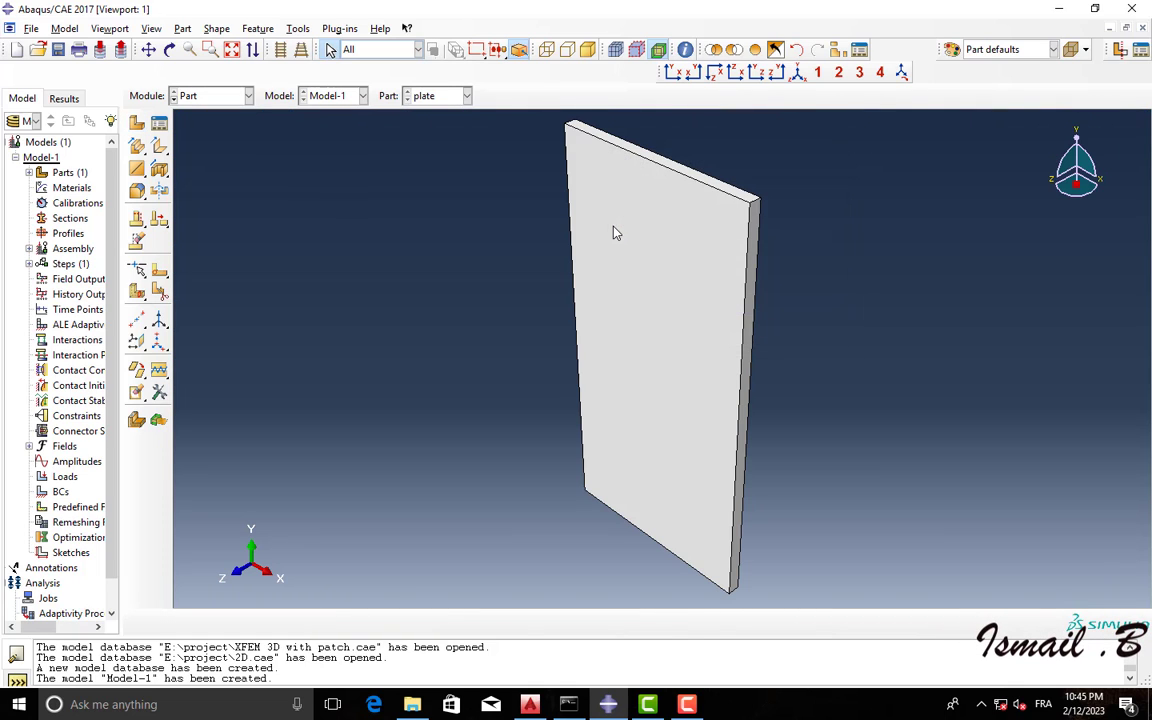
Start an extruded cut sketch on the plate's large face, with its right edge vertical and on the right
left_click(169, 49)
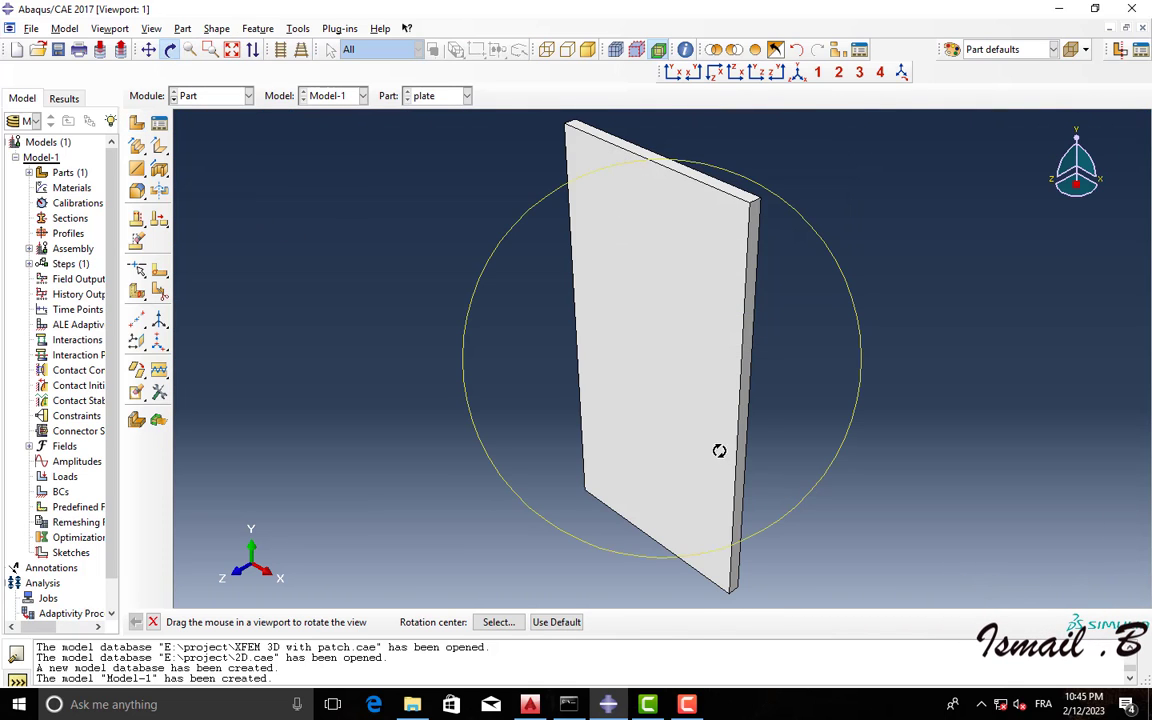
left_click_drag(719, 450, 465, 319)
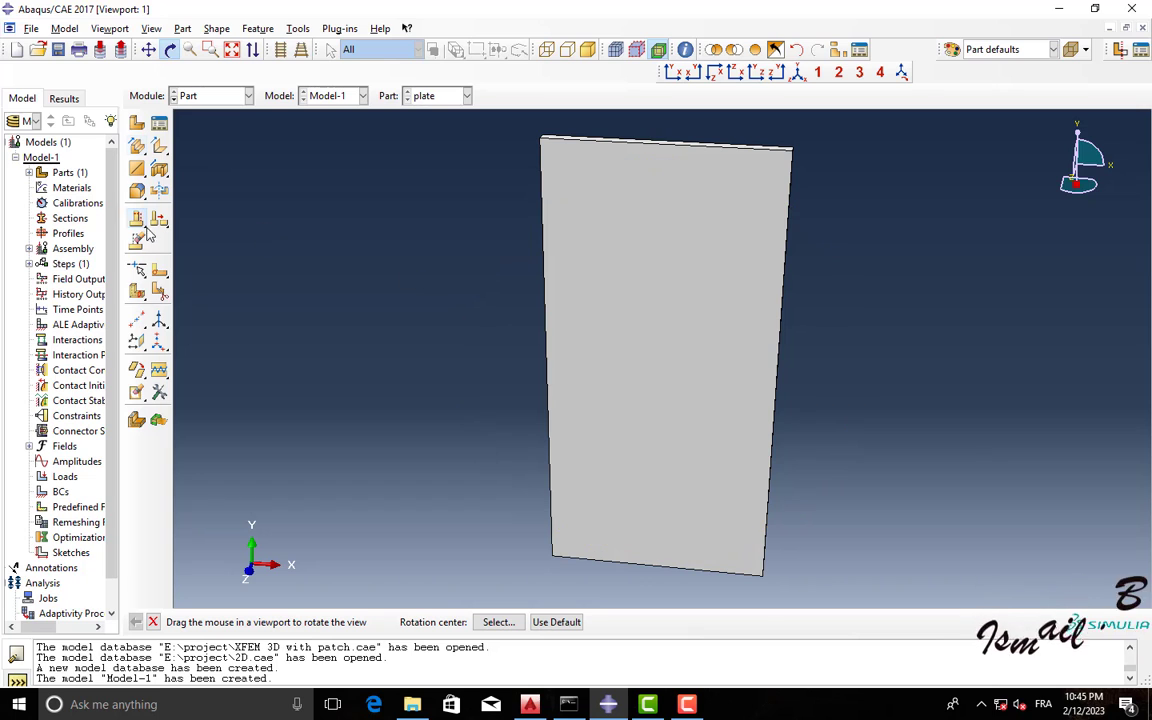
left_click(159, 169)
left_click(645, 307)
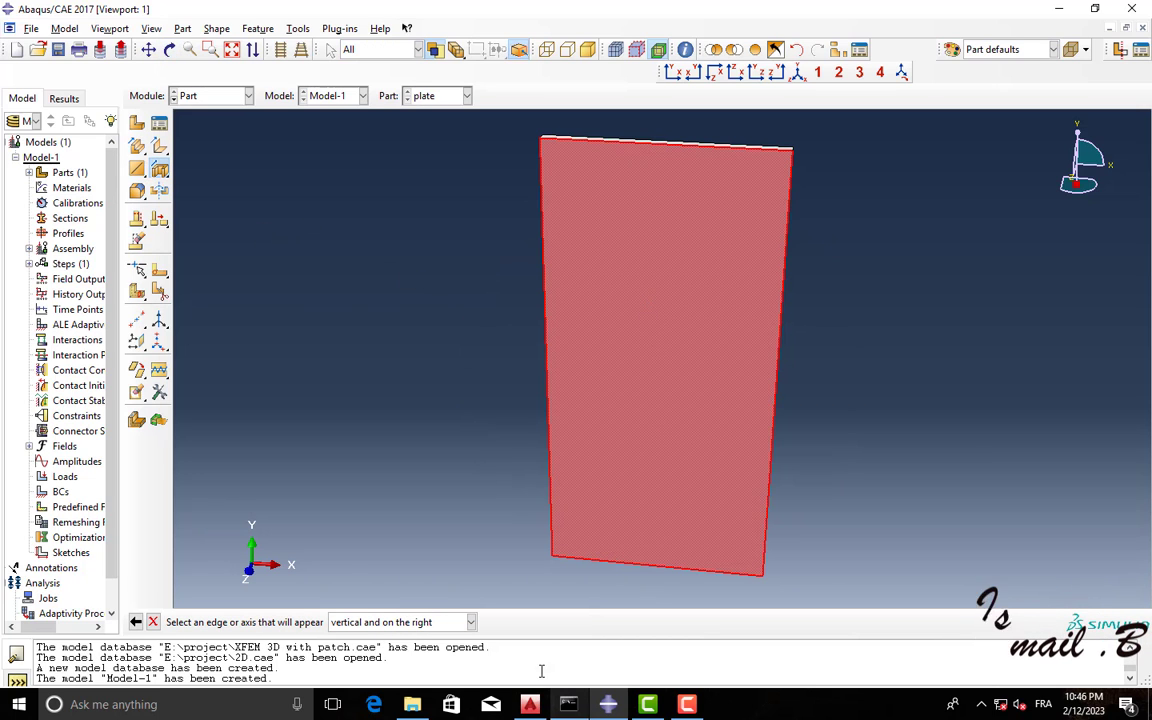
left_click(771, 455)
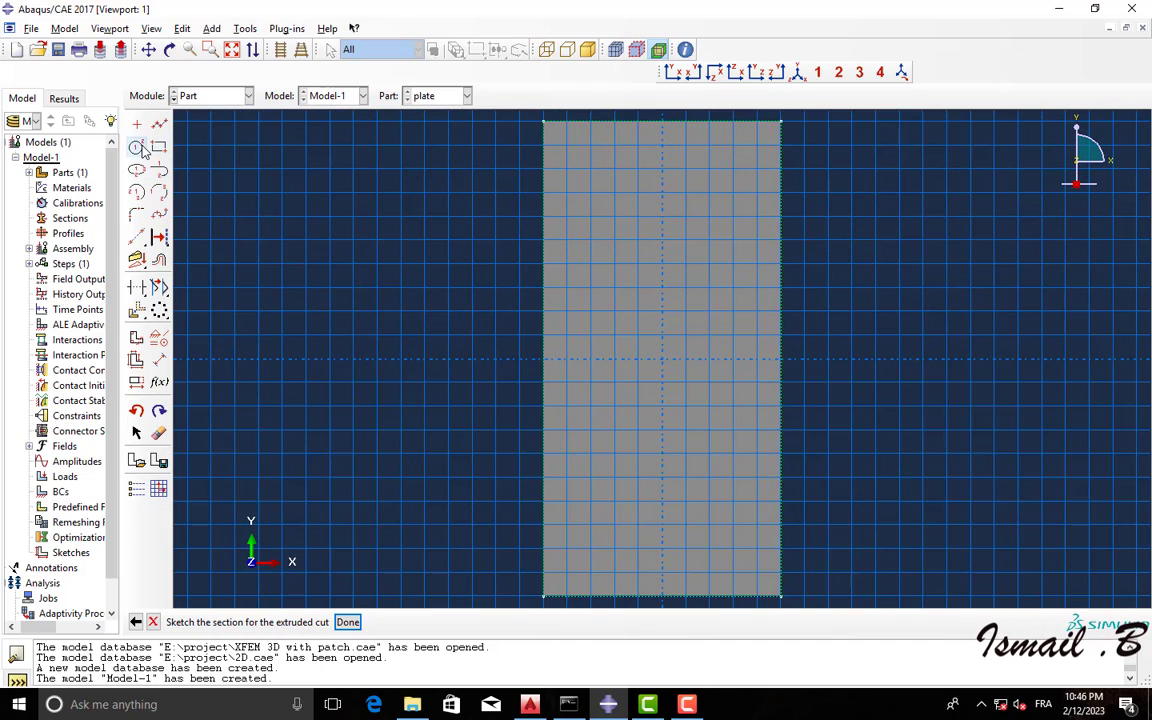
Sketch a circle of about 0.012 radius on the plate's right half, above the horizontal centerline
left_click(139, 148)
left_click(709, 288)
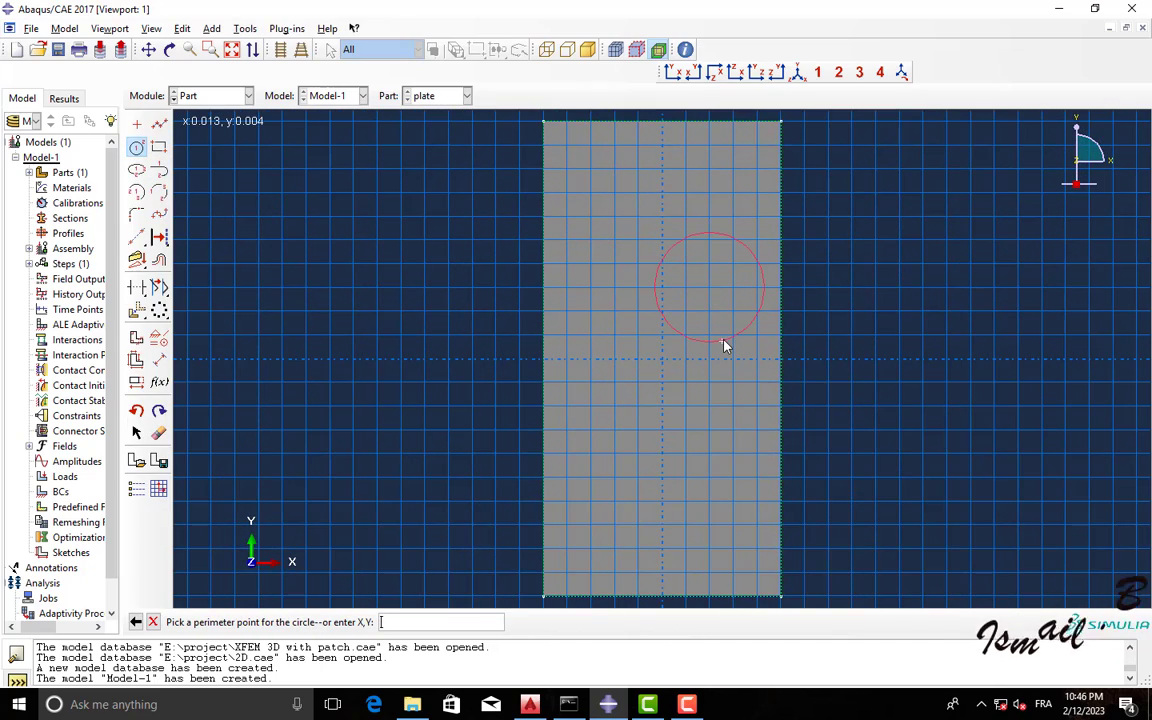
left_click(722, 341)
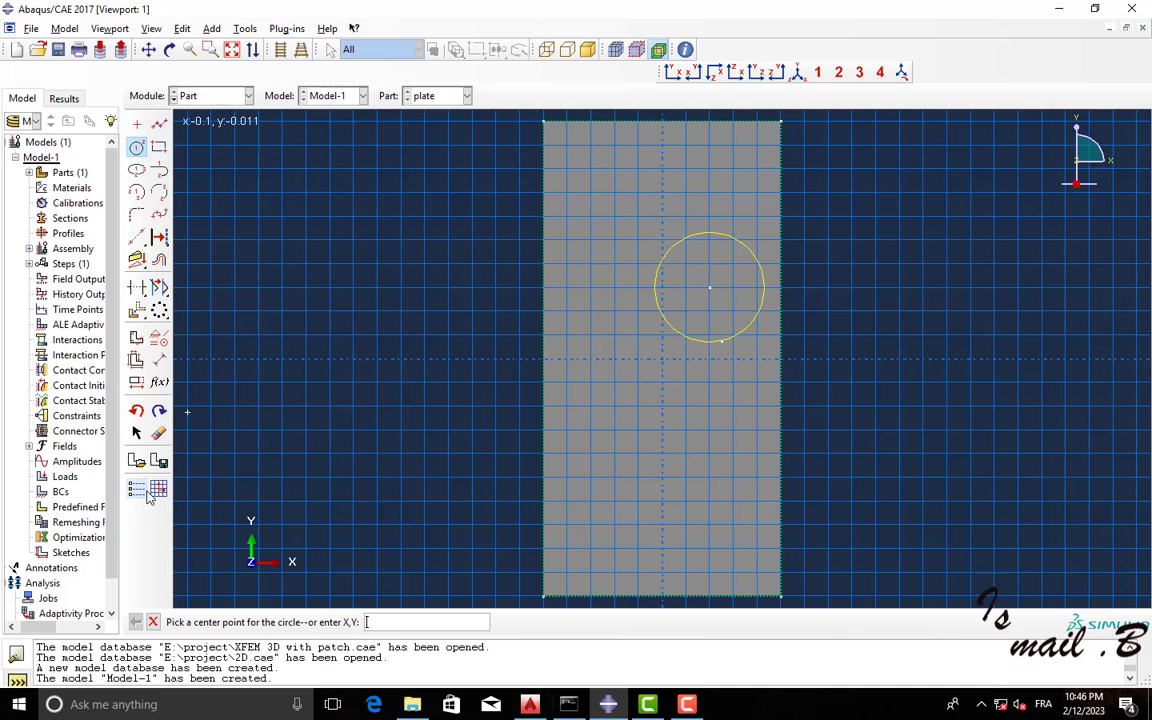
Dimension the circle's center from the plate's top edge and set the distance to 50e-3
left_click(159, 359)
left_click(706, 122)
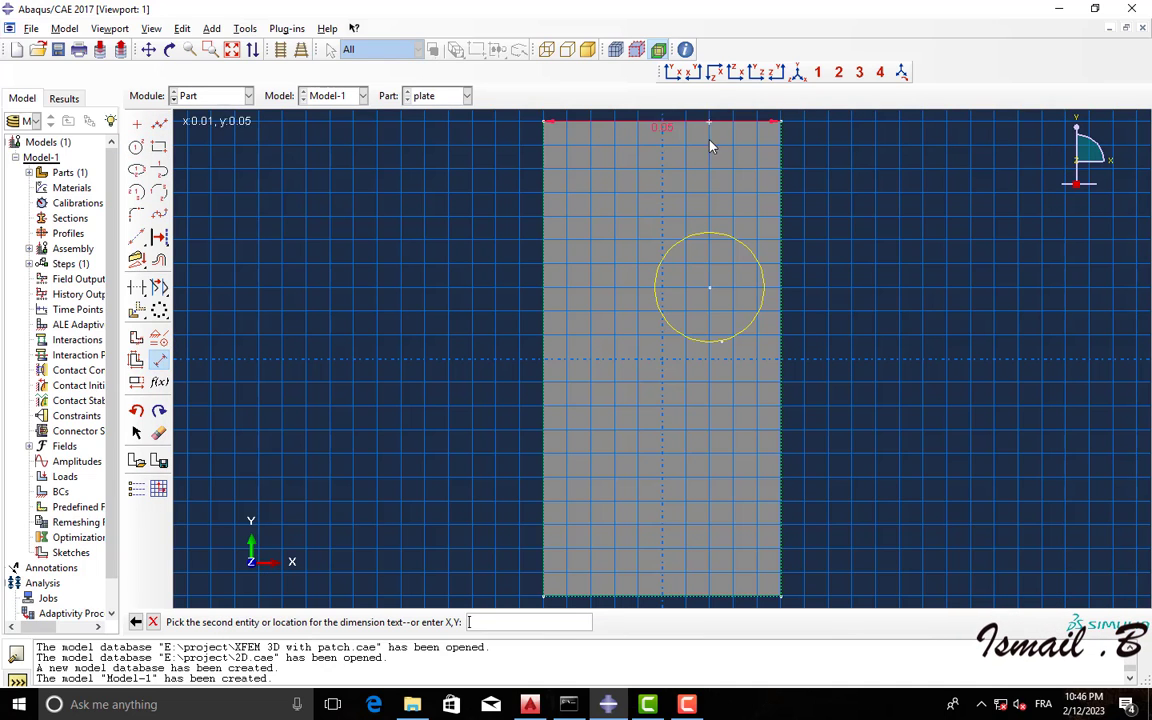
left_click(710, 288)
left_click(860, 265)
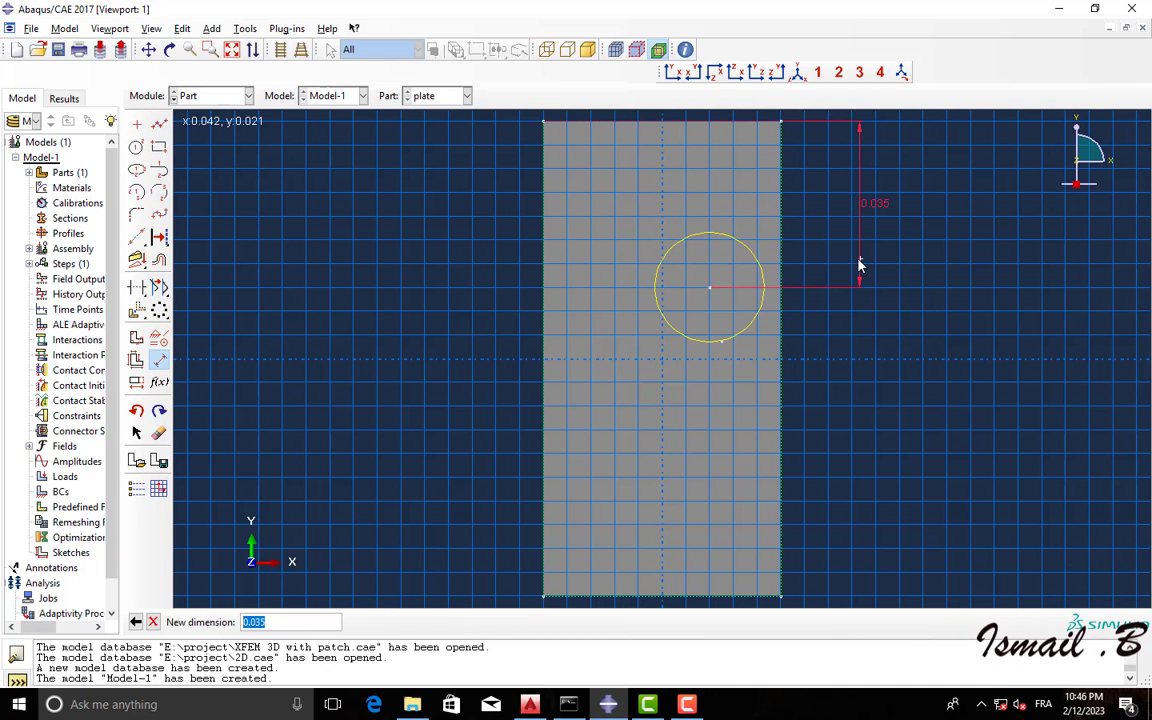
type("50e")
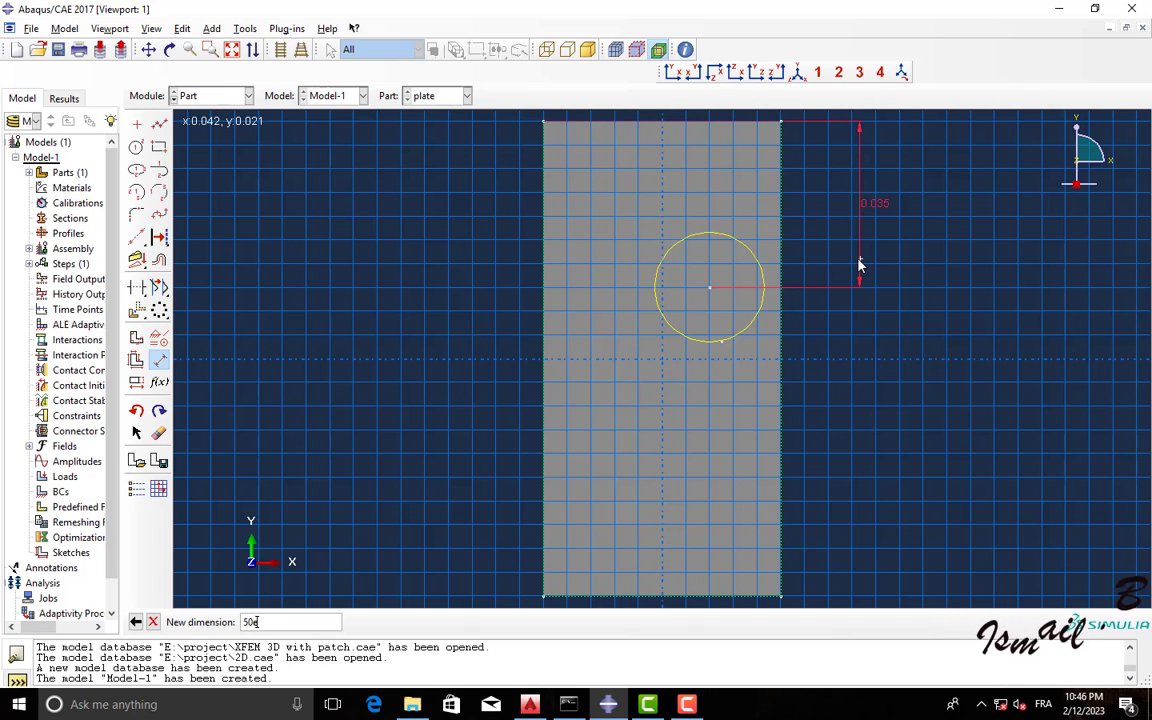
type("-3")
key("Return")
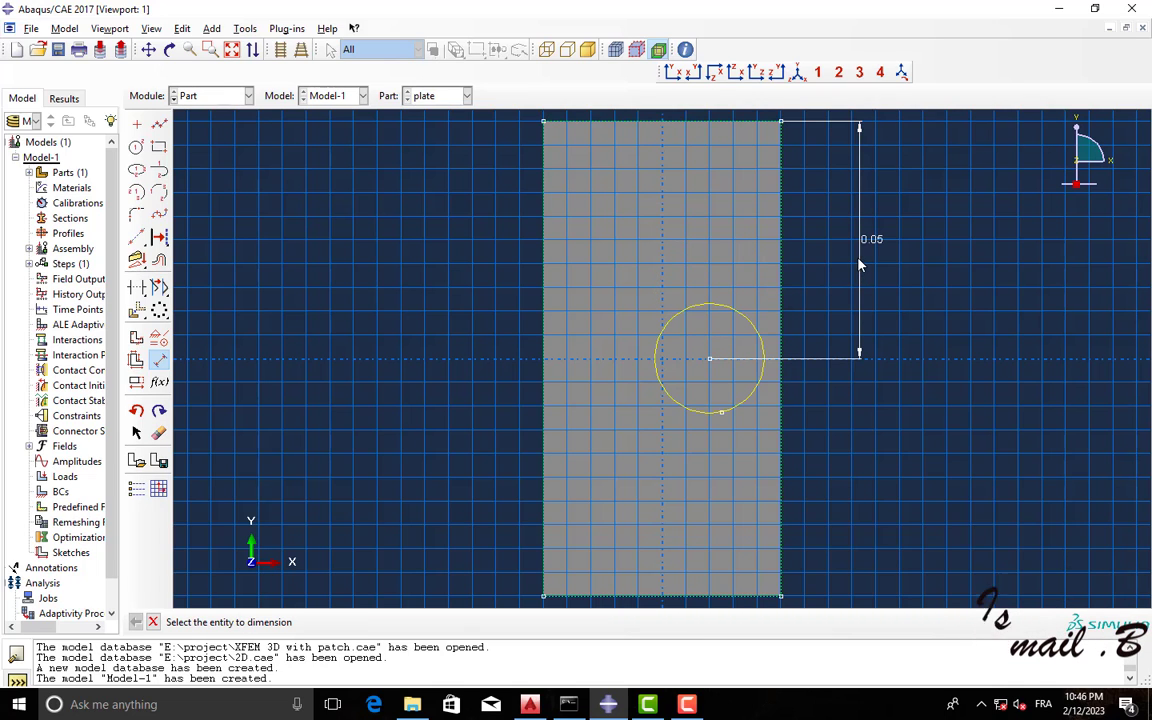
Dimension the circle's radius and set it to 5e-3
left_click(701, 417)
left_click(453, 445)
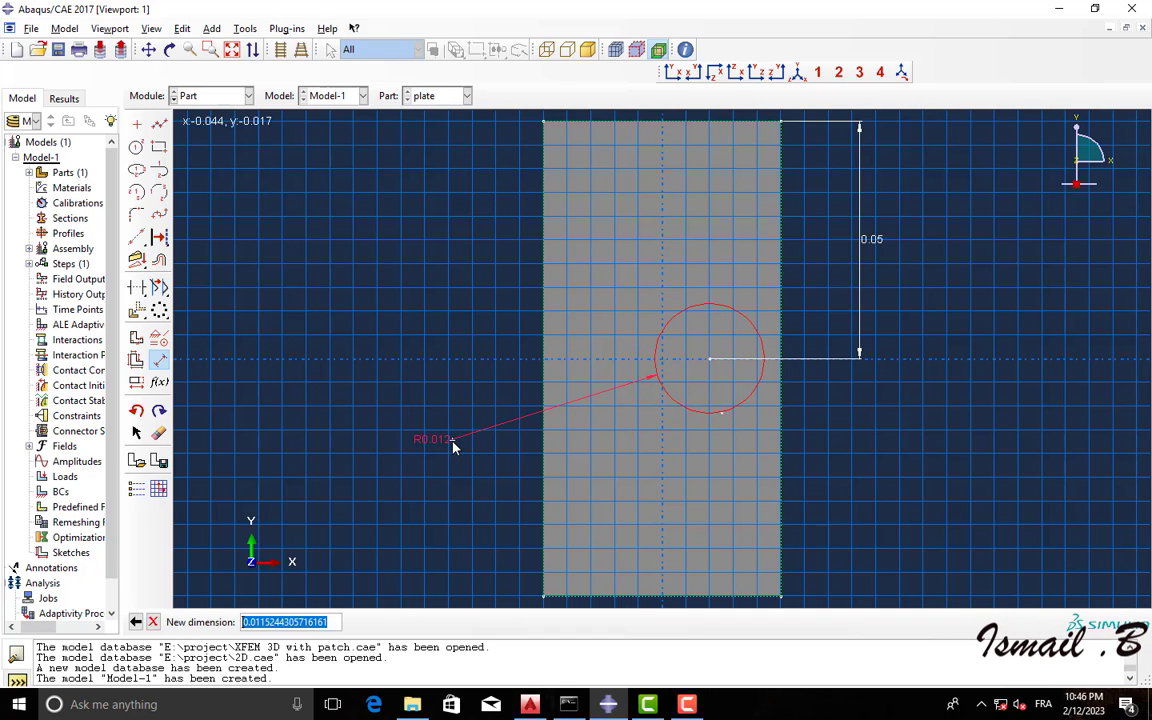
type("5")
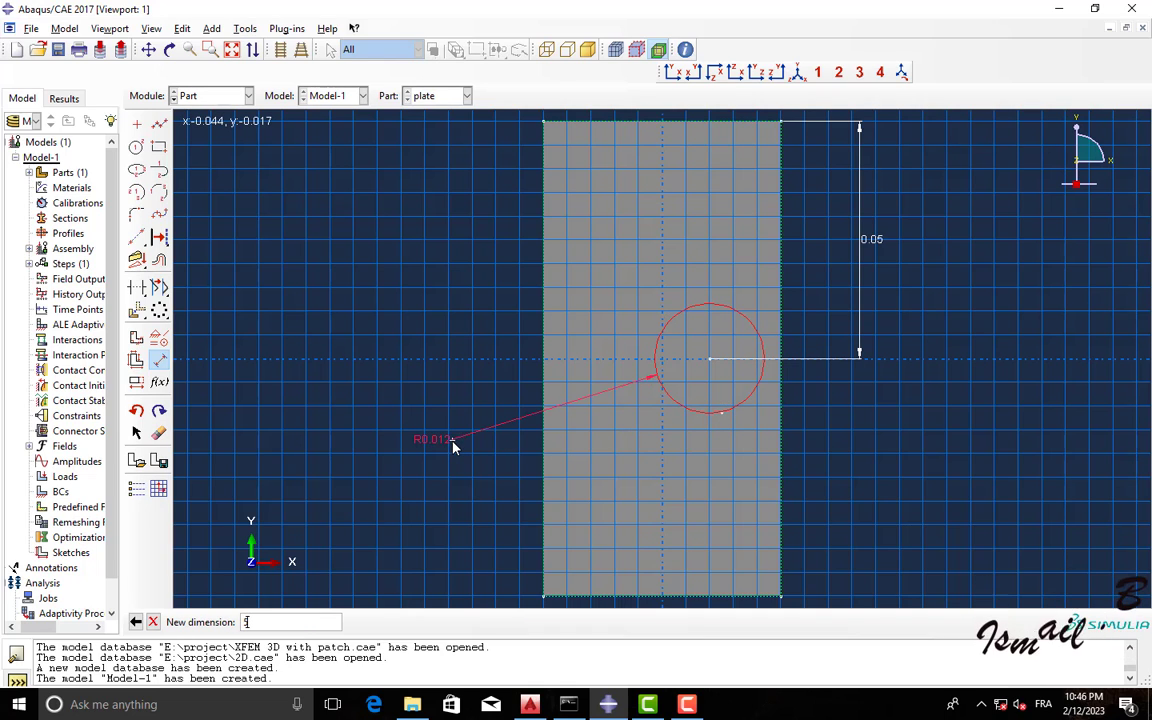
type("e-3")
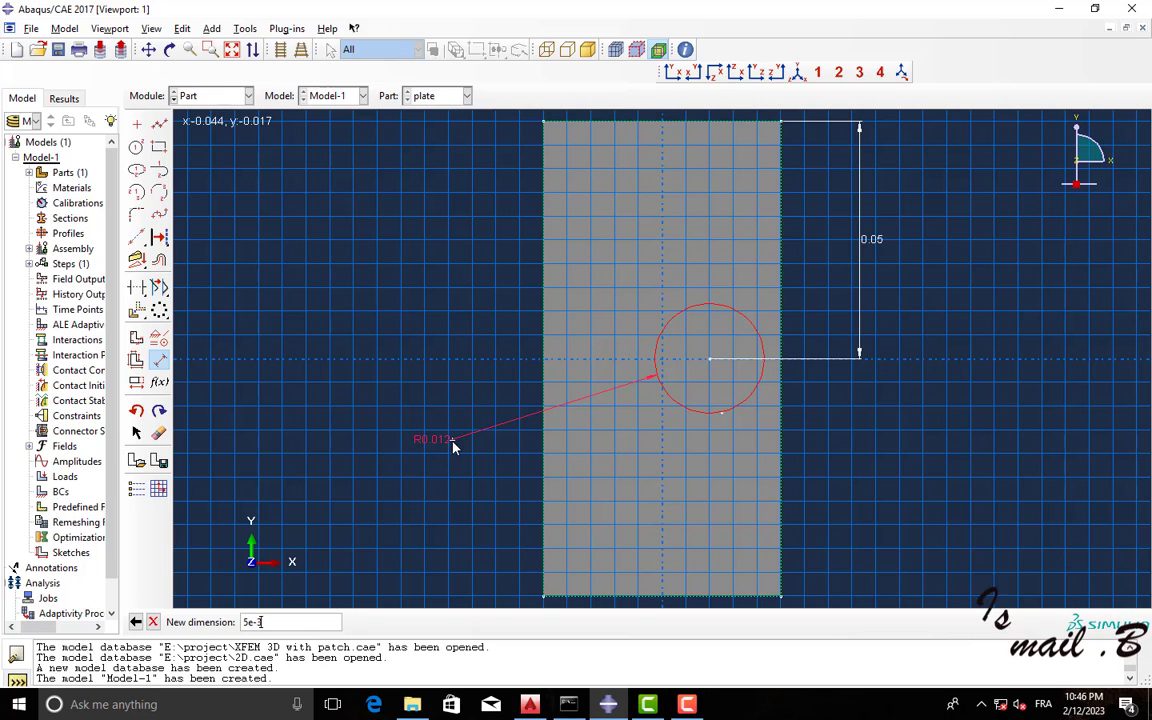
key("Return")
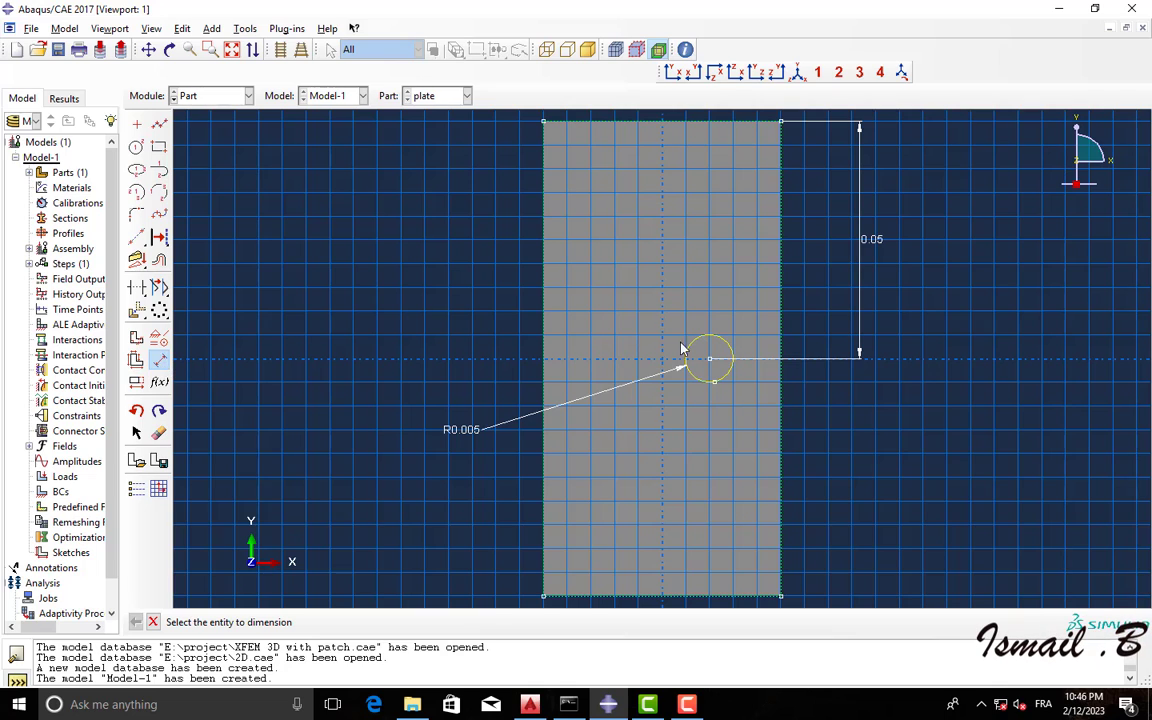
Dimension the circle's center from the plate's right edge and set the distance to 20e-3
left_click(781, 358)
left_click(760, 287)
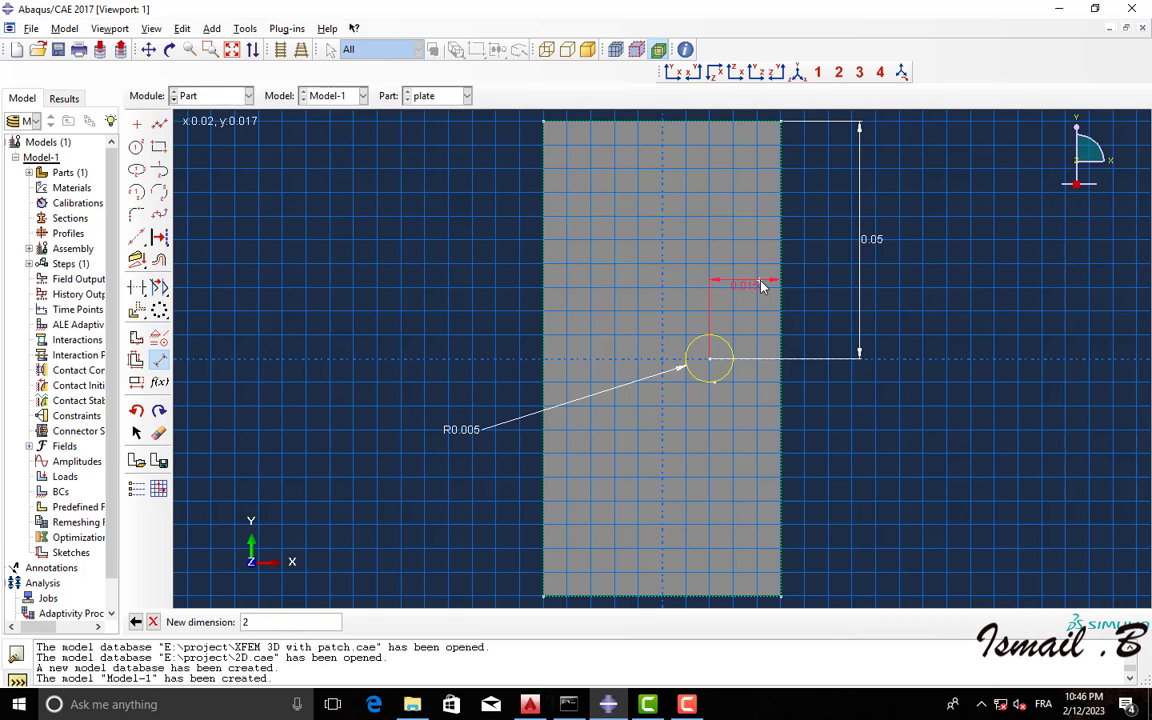
type("20e-3")
key("Return")
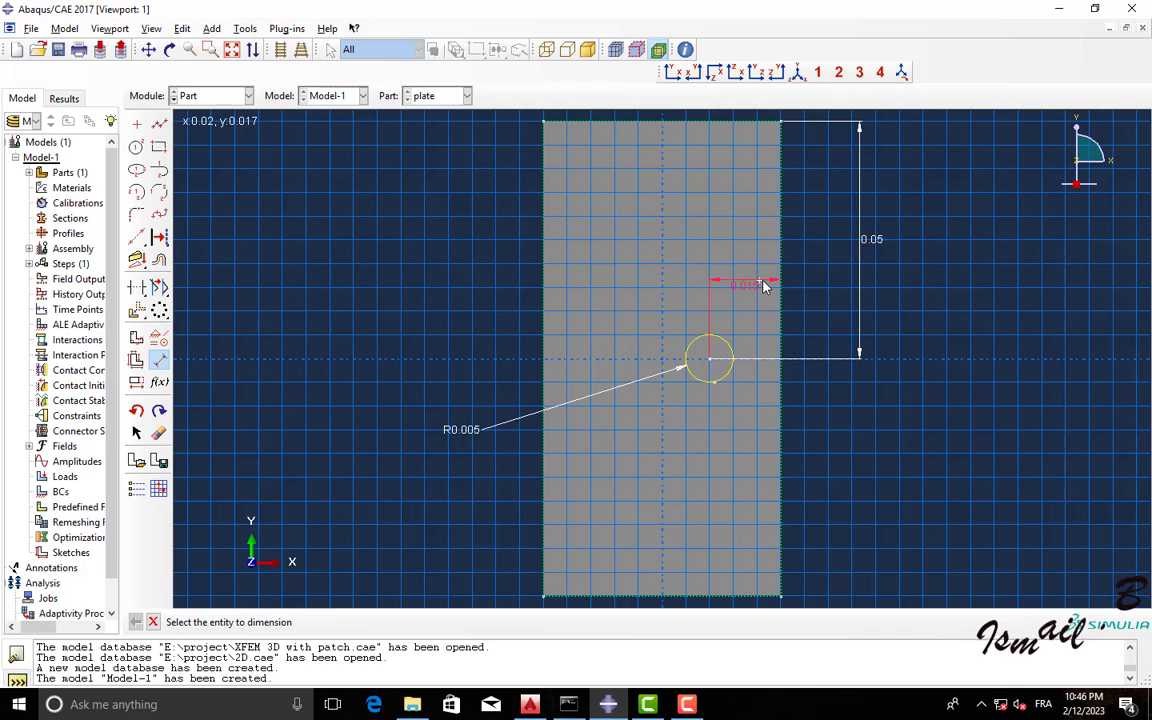
left_click(154, 622)
Finish the circle sketch and cut it through the plate with the Through All end condition
left_click(344, 622)
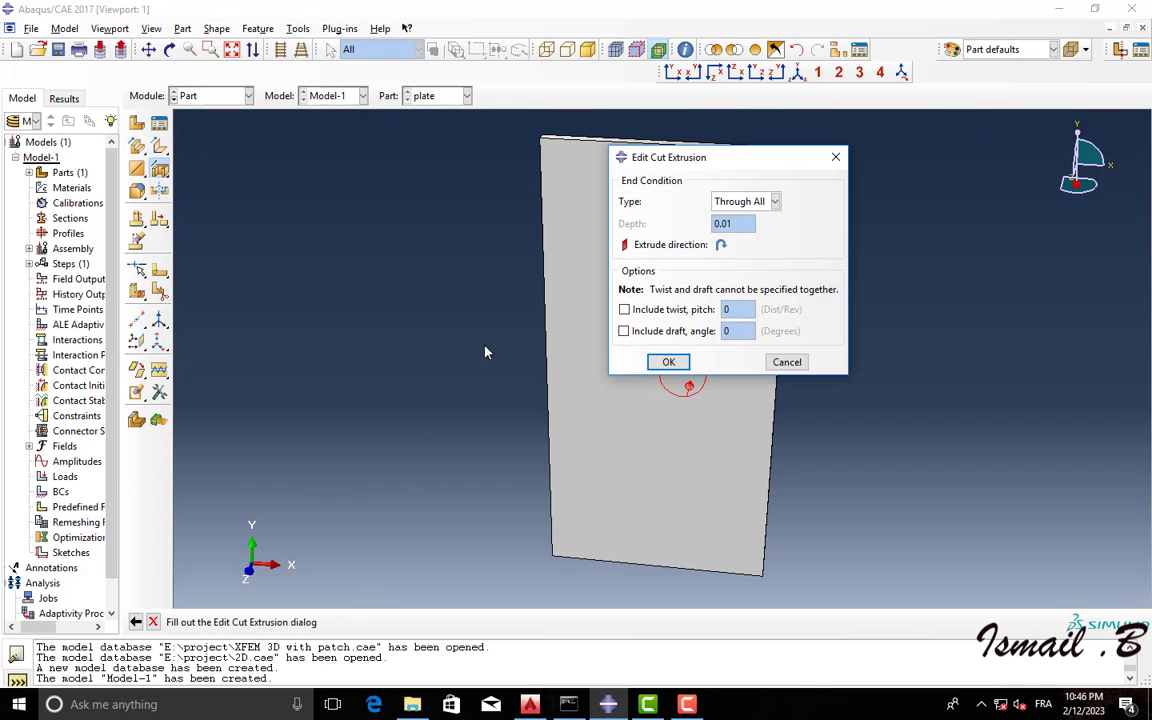
left_click(668, 362)
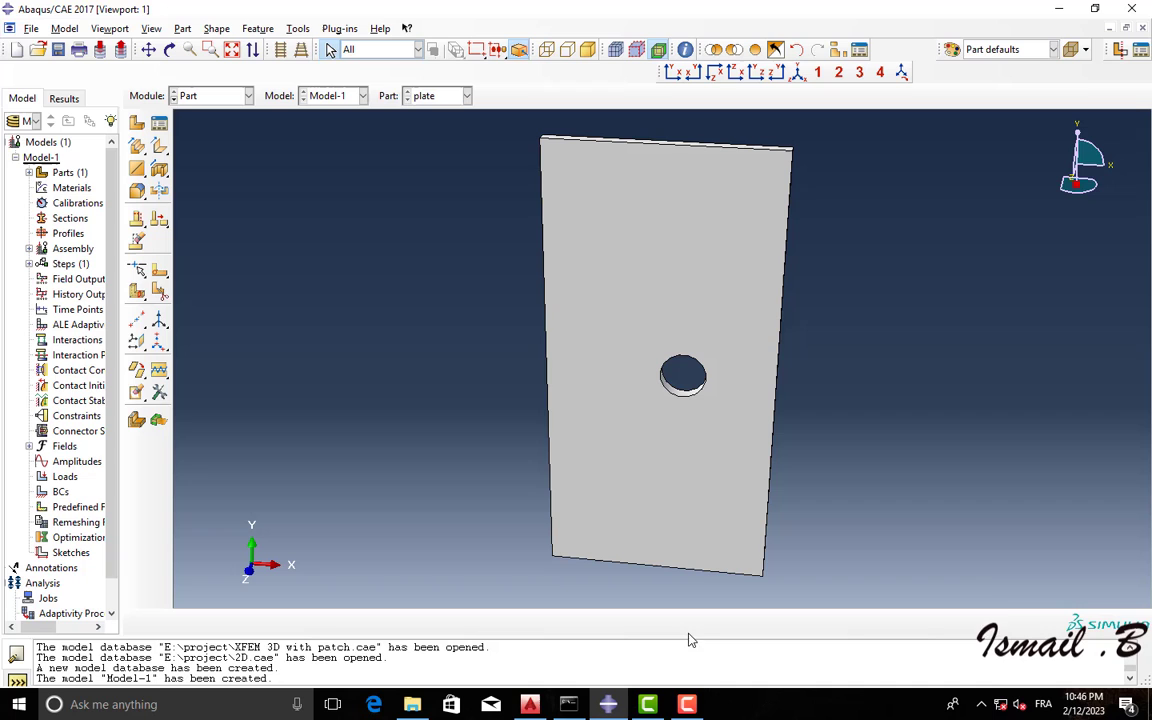
left_click(170, 50)
left_click_drag(520, 350, 620, 330)
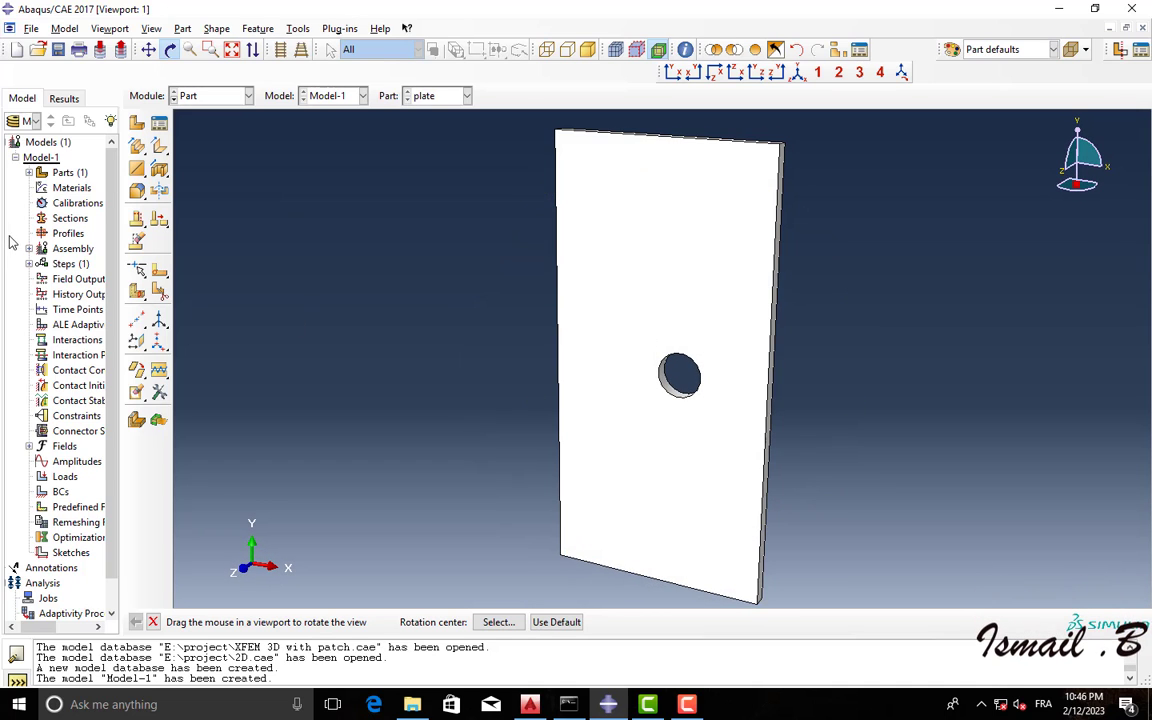
Create a 3D deformable part named crack with a shell extrusion base feature and an approximate size of 0.1
left_click(136, 122)
key("BackSpace")
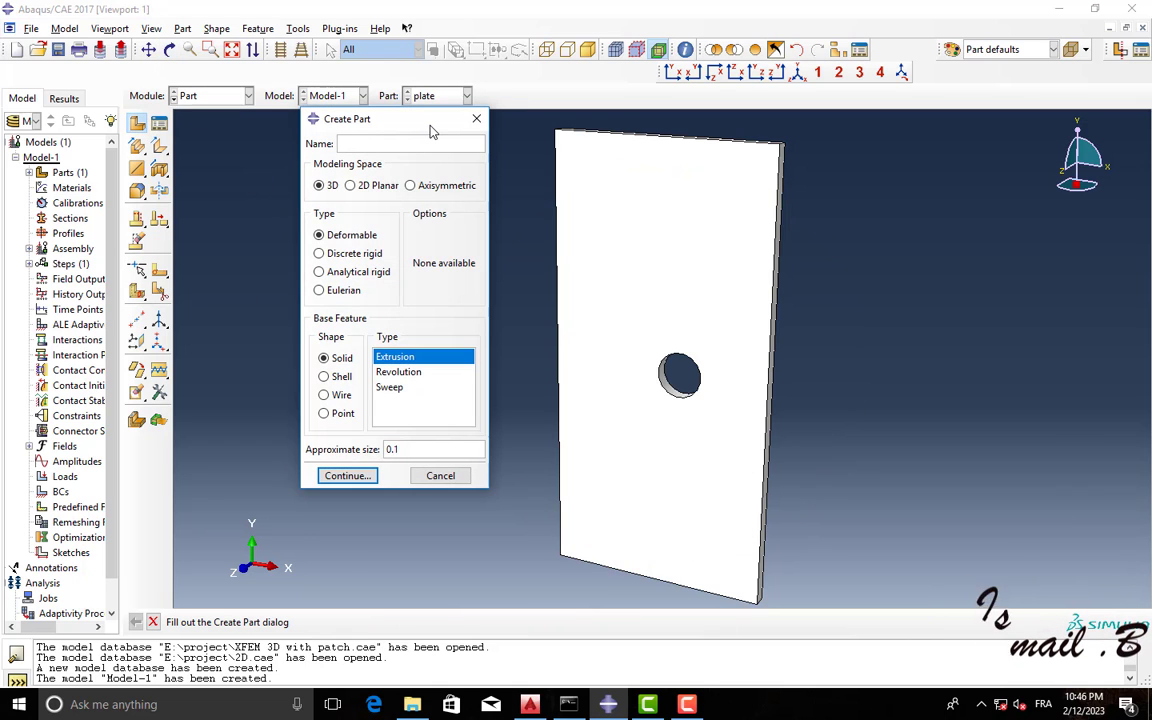
type("crack")
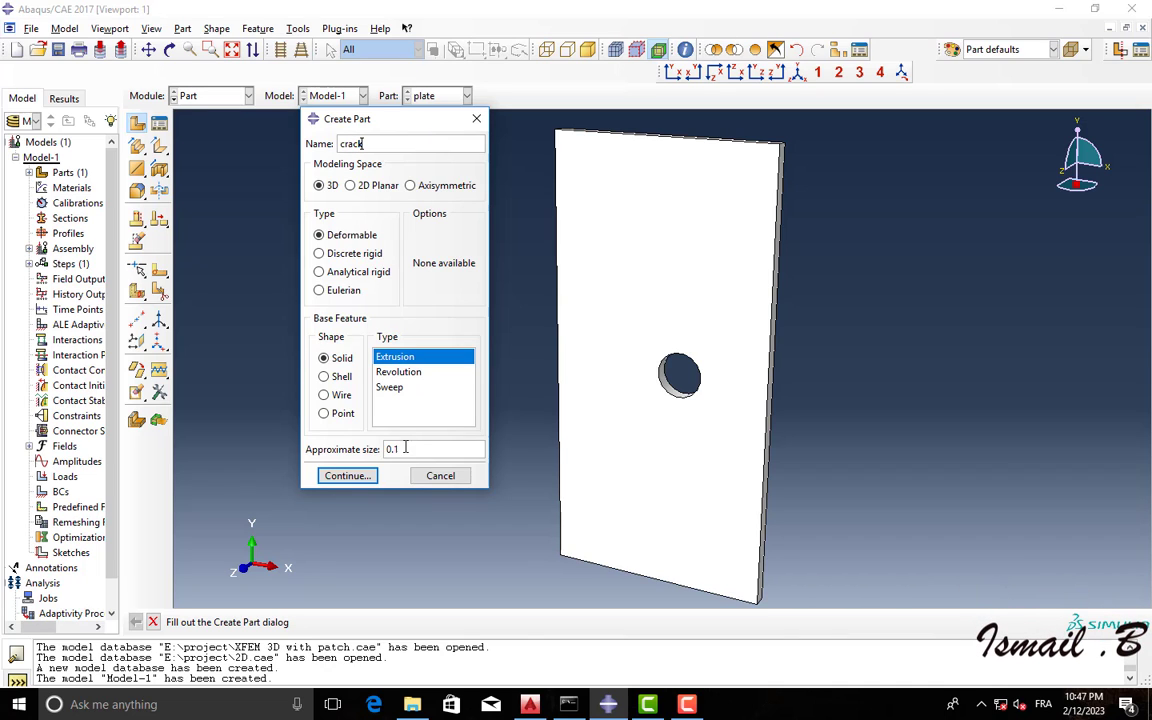
left_click(343, 378)
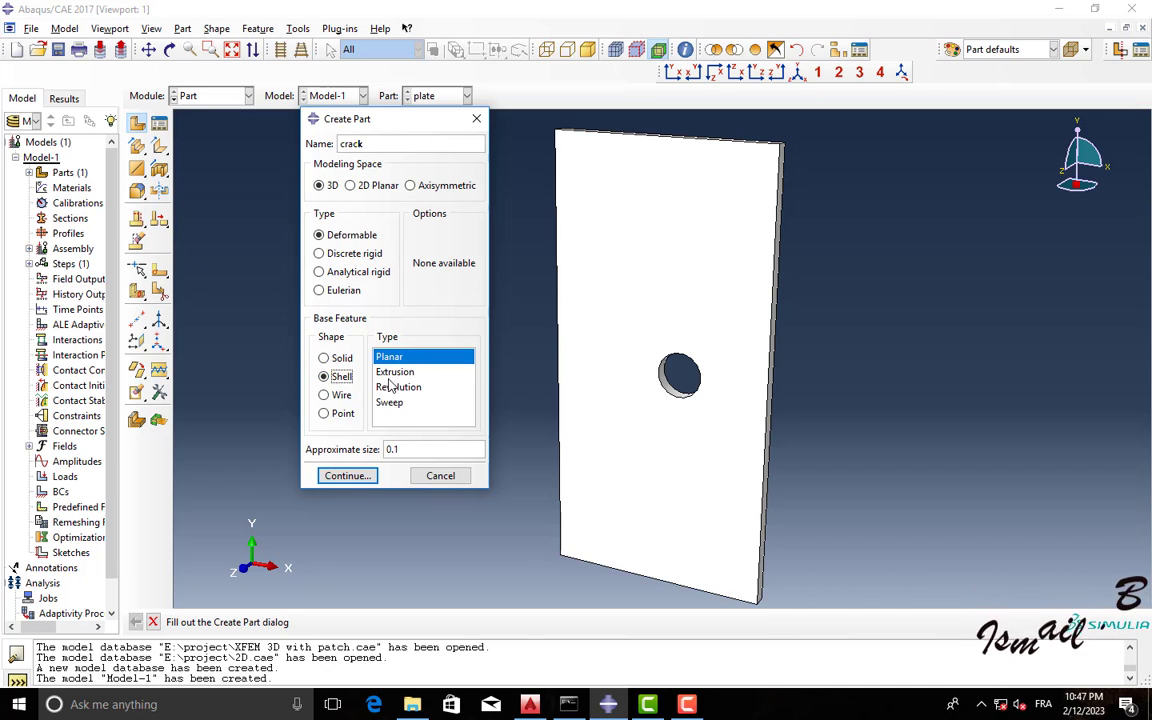
left_click(400, 370)
left_click(330, 466)
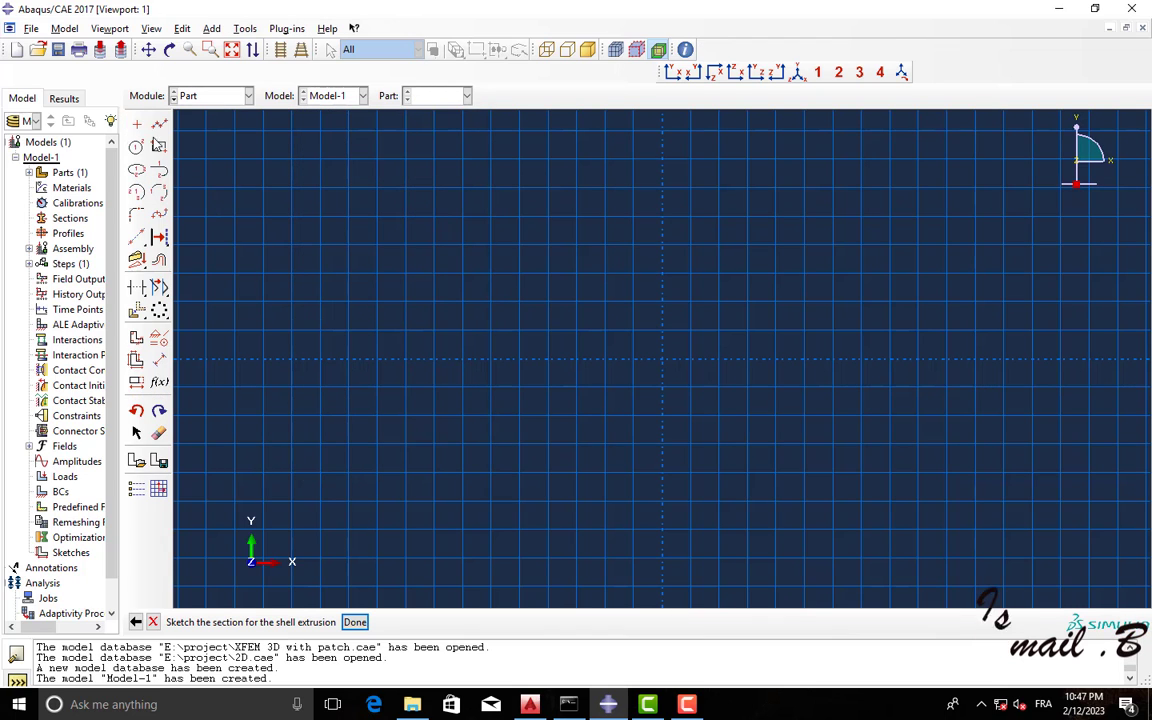
Sketch a horizontal line about 0.002 long in the upper-left quadrant of the crack section sketch
left_click(159, 123)
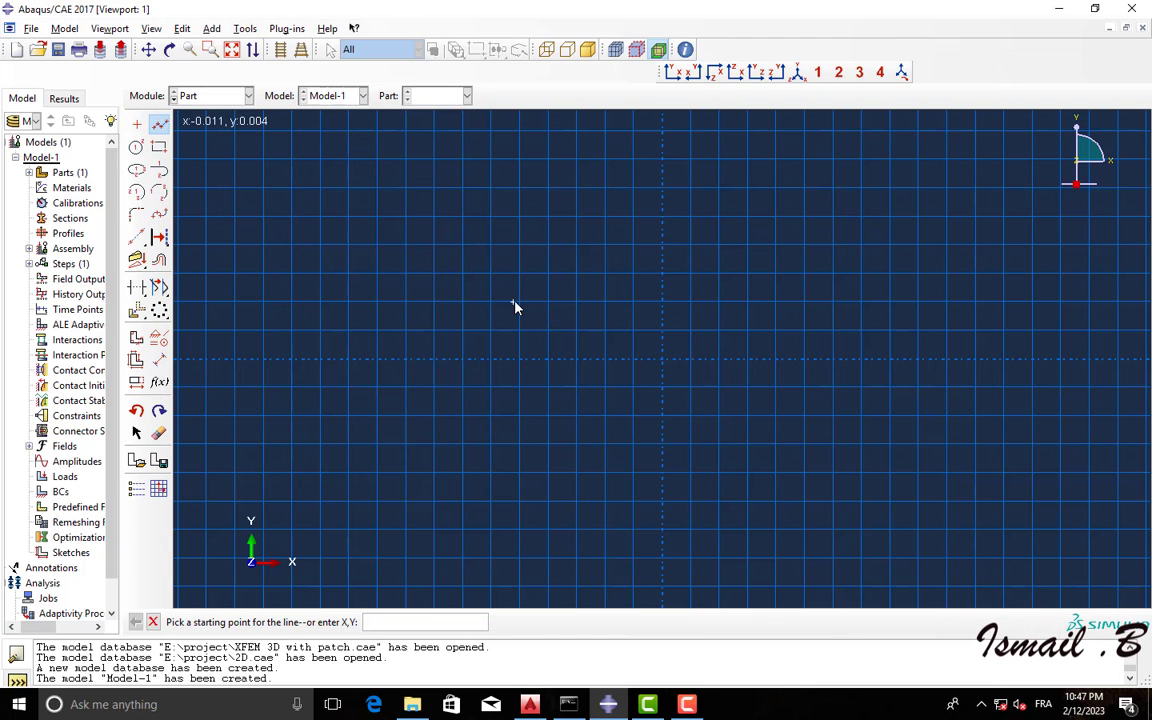
left_click(519, 301)
left_click(548, 301)
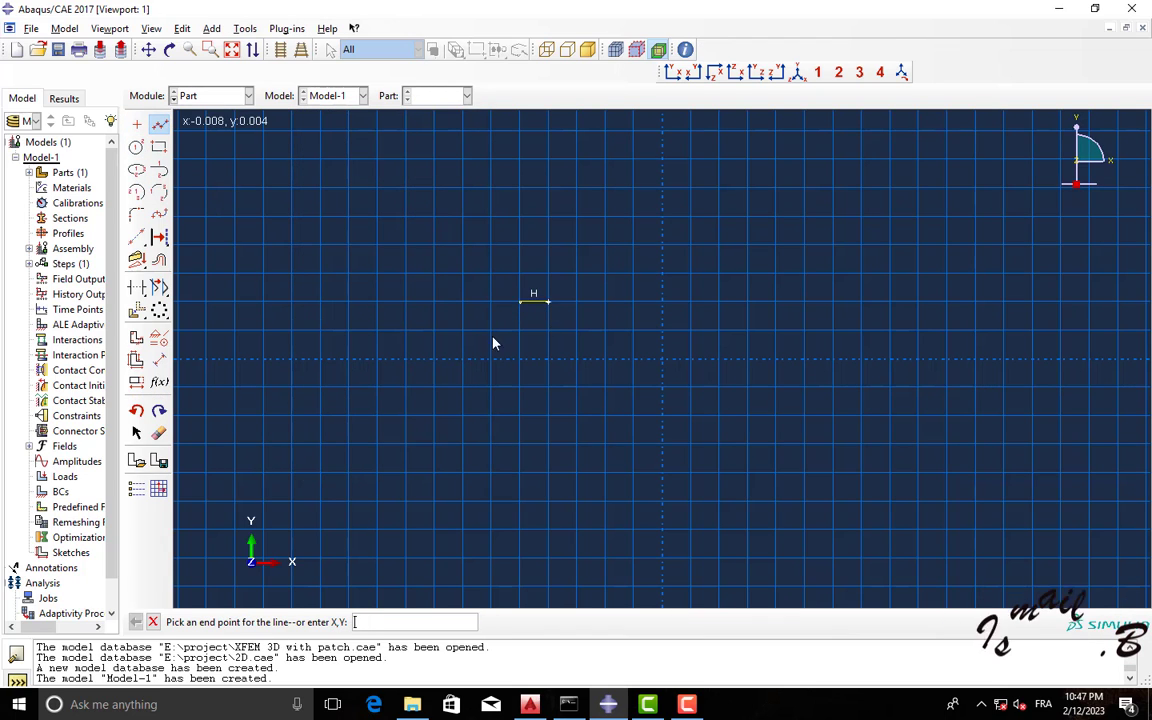
Dimension the horizontal line's length and set it to 1.5e-3
left_click(159, 359)
left_click(533, 302)
left_click(535, 398)
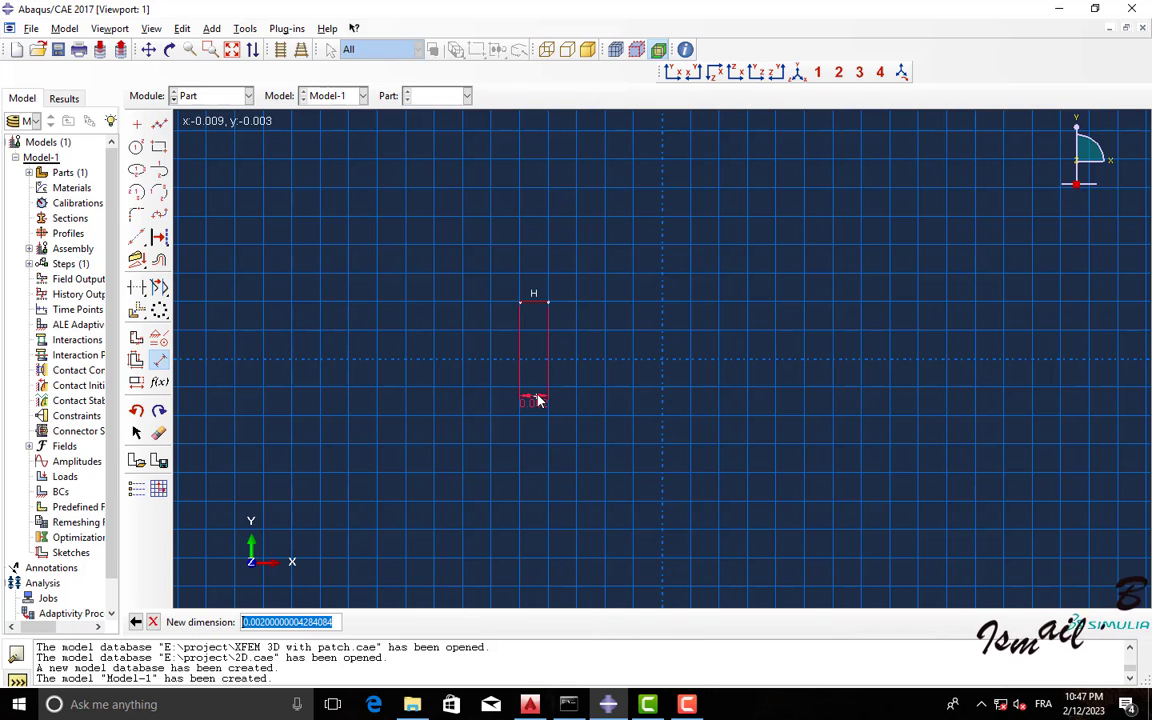
type("1.5")
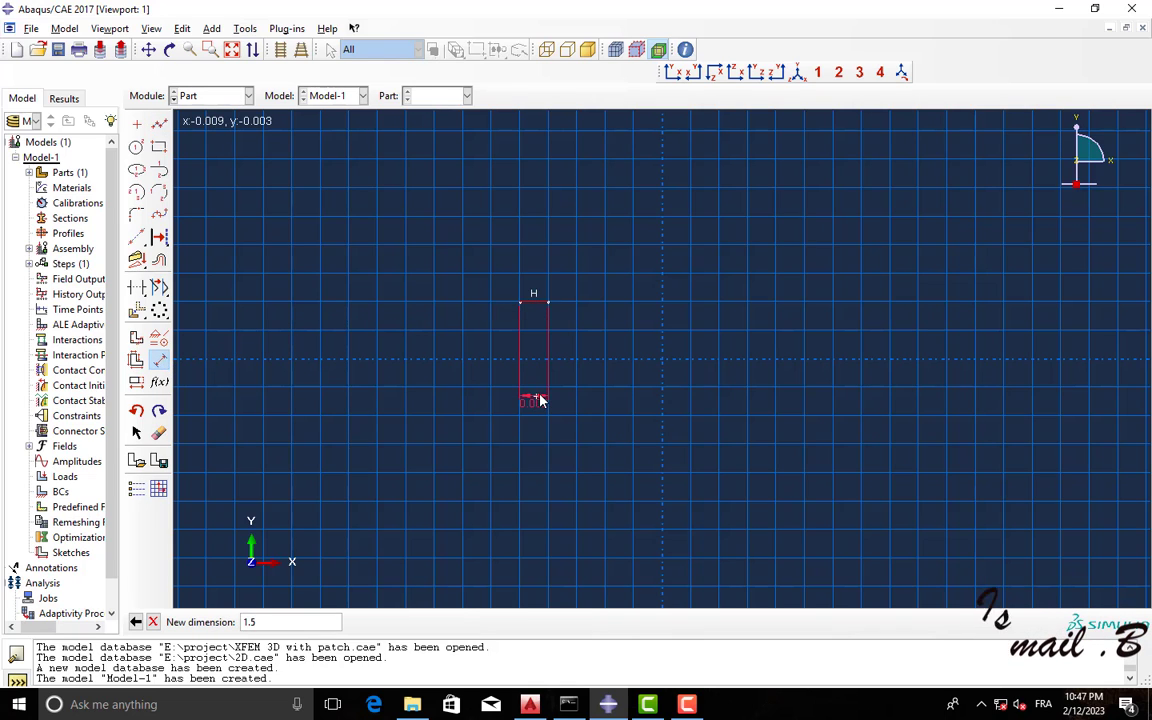
type("e-3")
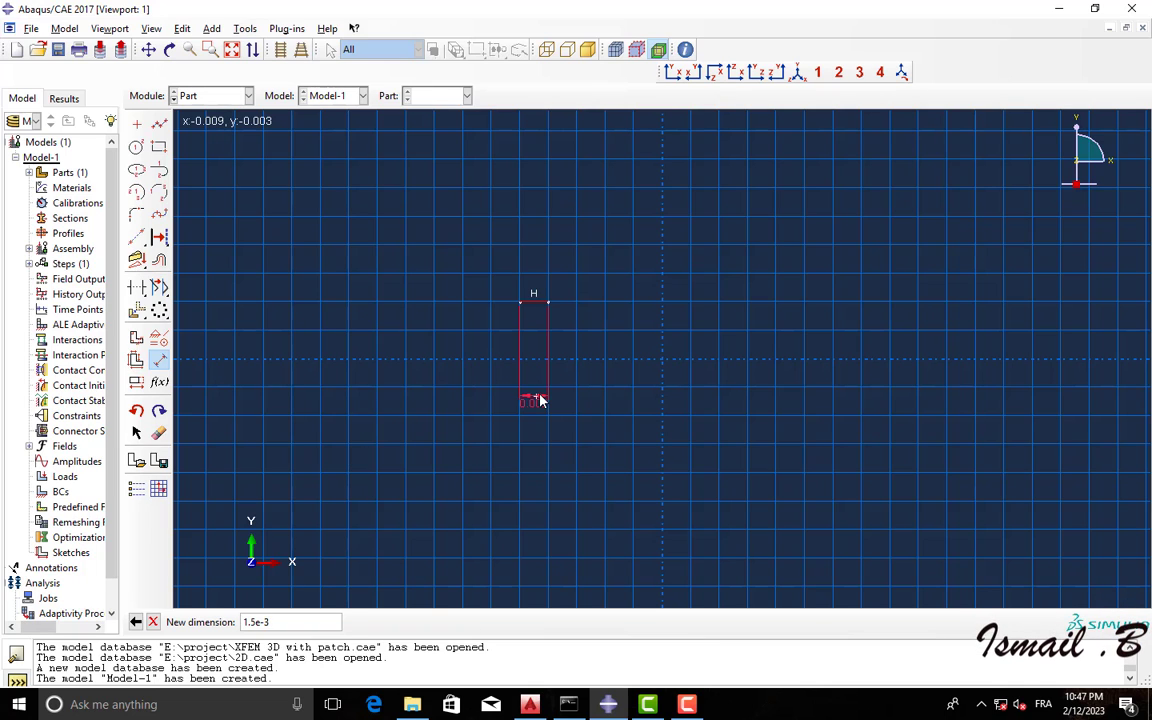
key("Return")
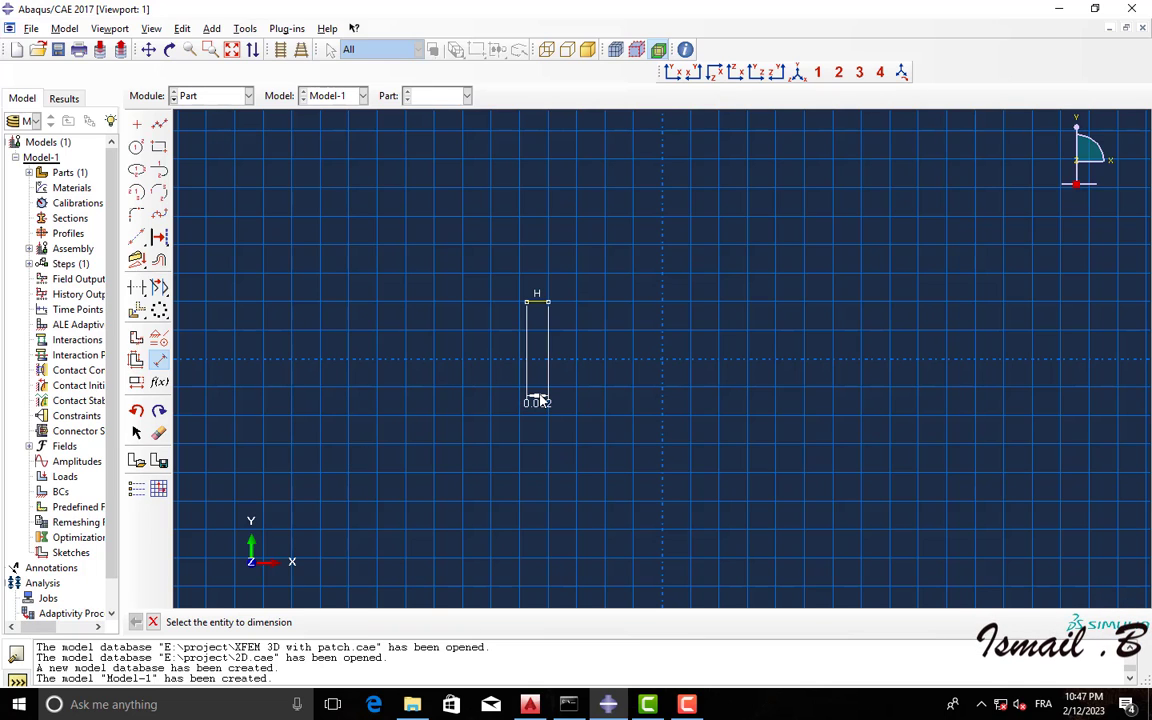
Finish the crack sketch and extrude the shell to a blind depth of 3e-3
left_click(154, 624)
left_click(355, 622)
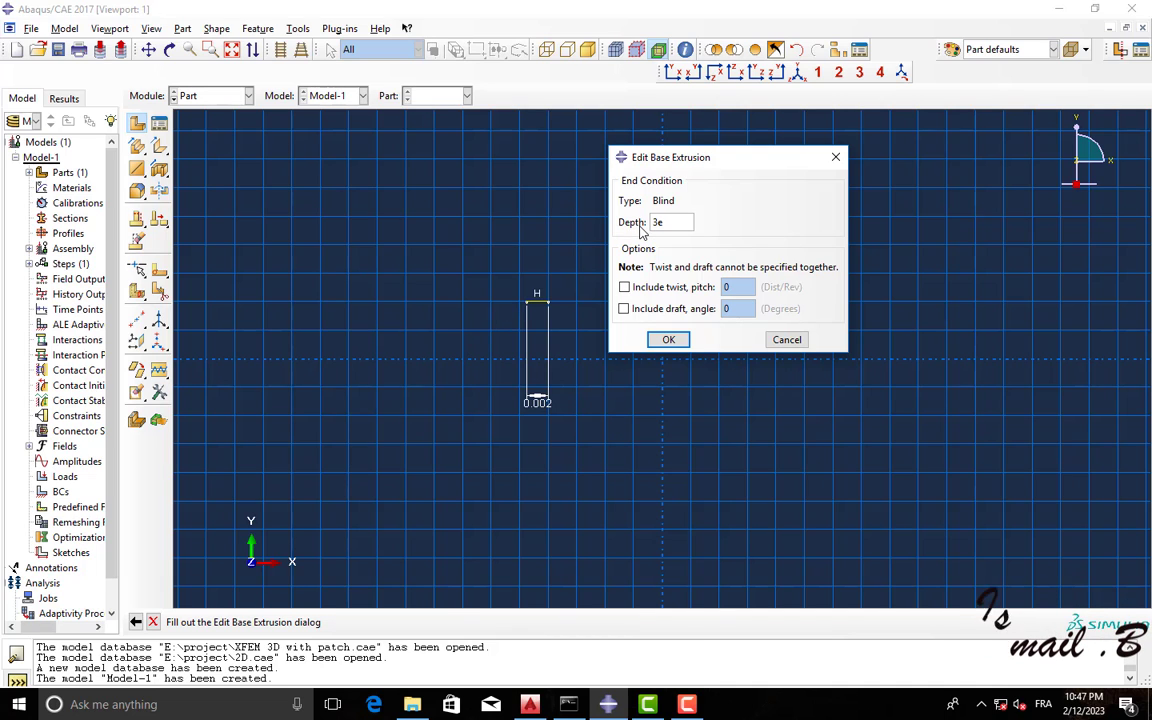
type("3e-3")
key("Return")
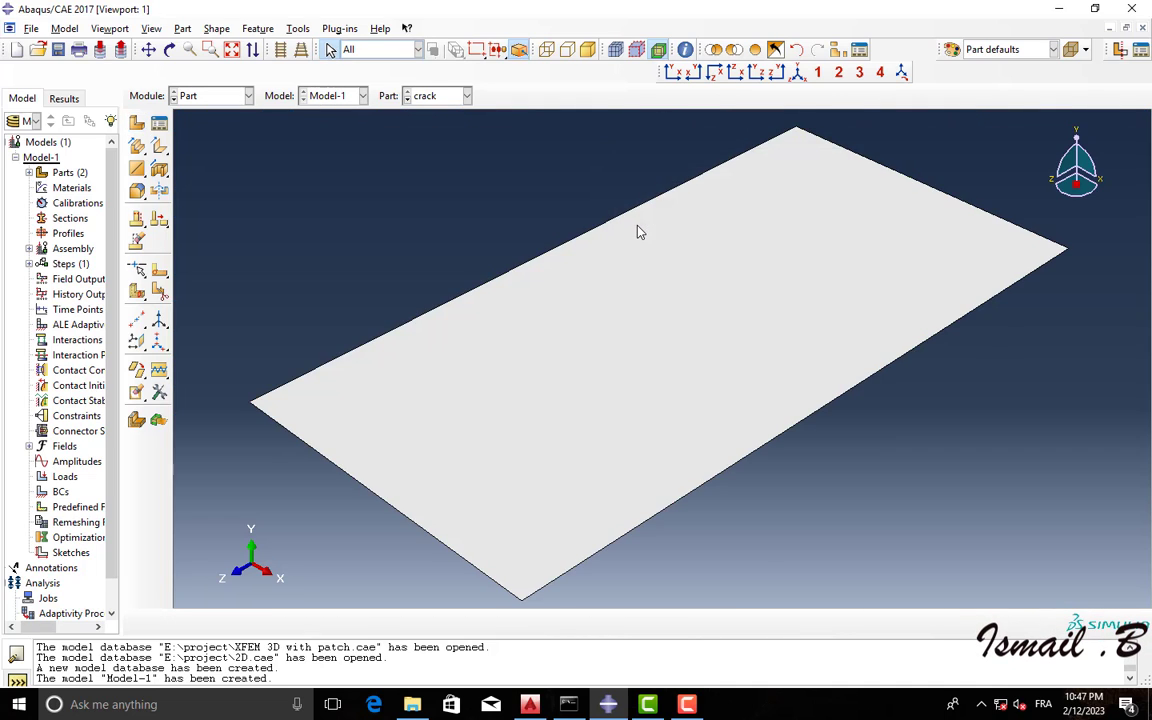
Switch to the Assembly module and create dependent instances of the crack and plate parts
left_click(212, 95)
left_click(207, 144)
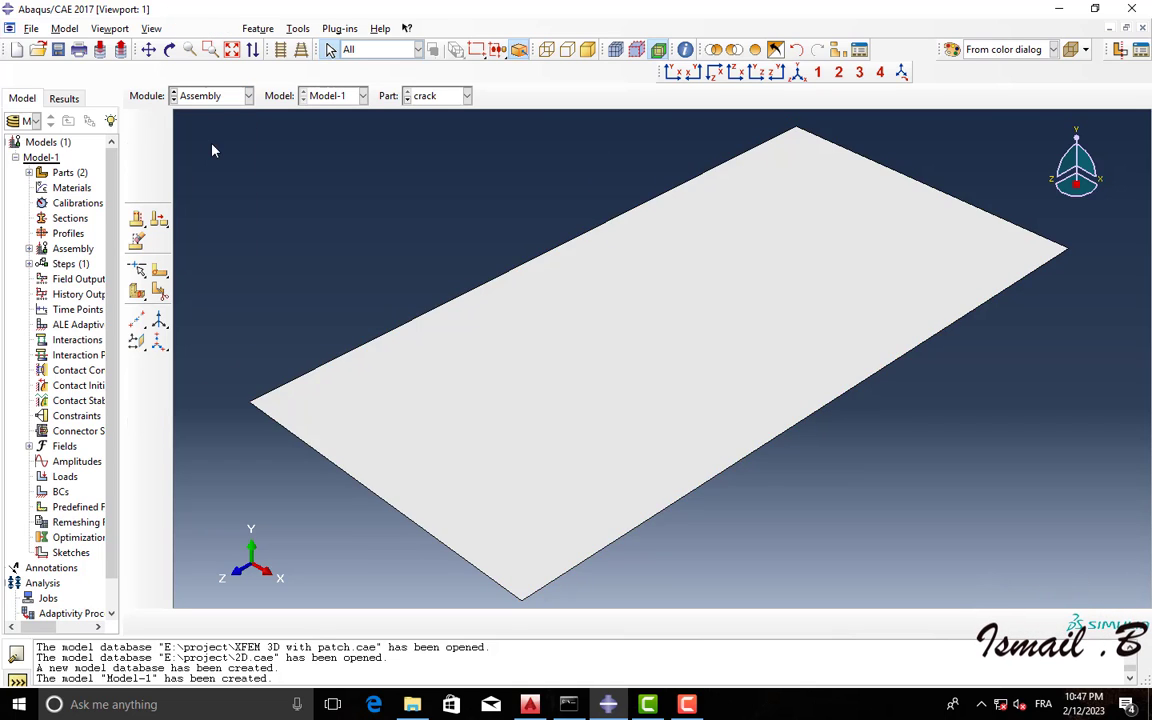
left_click(137, 122)
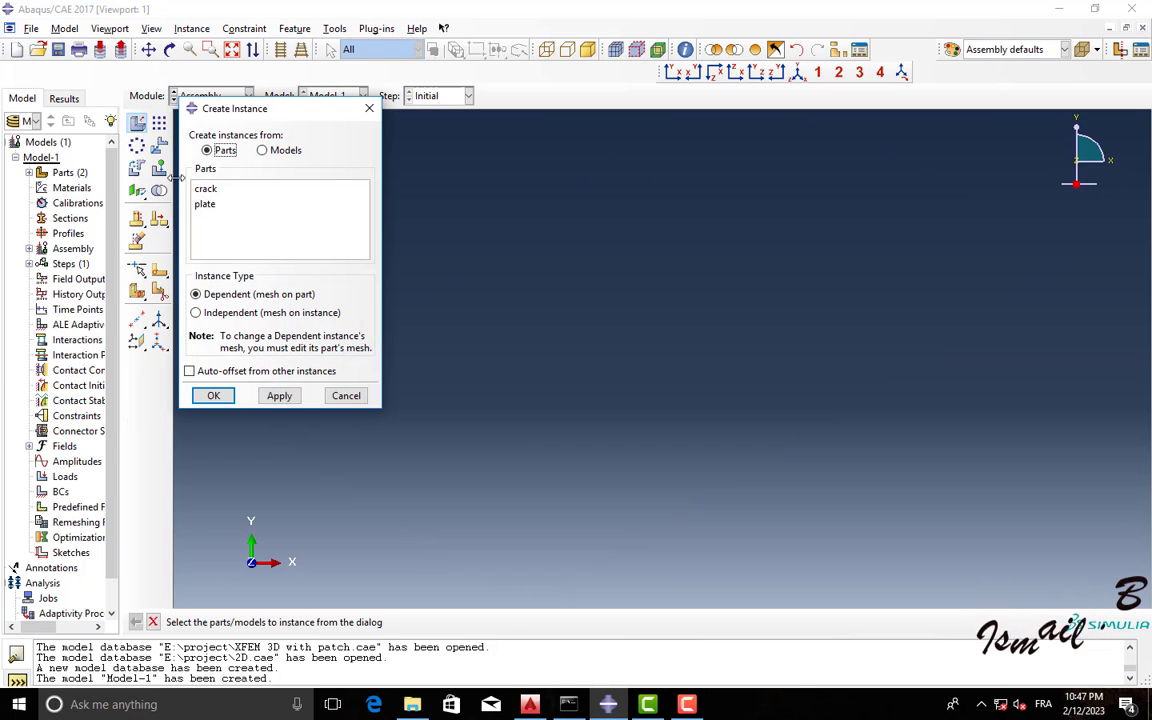
left_click_drag(205, 188, 210, 204)
left_click(281, 398)
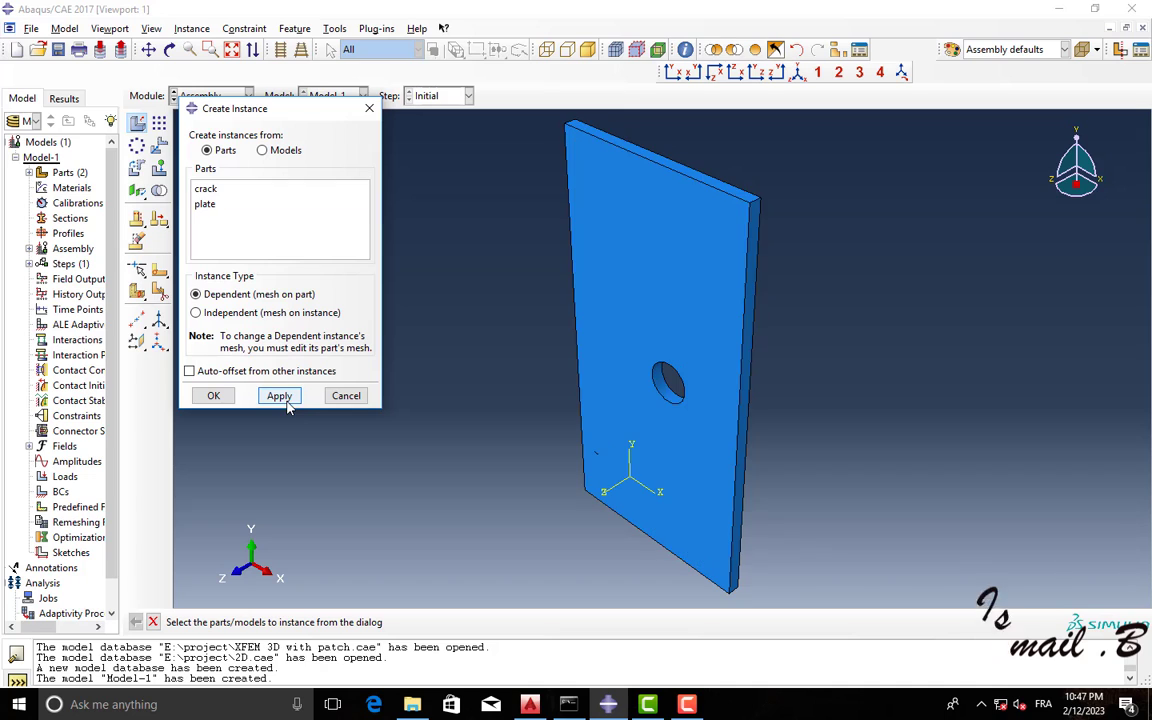
left_click(369, 108)
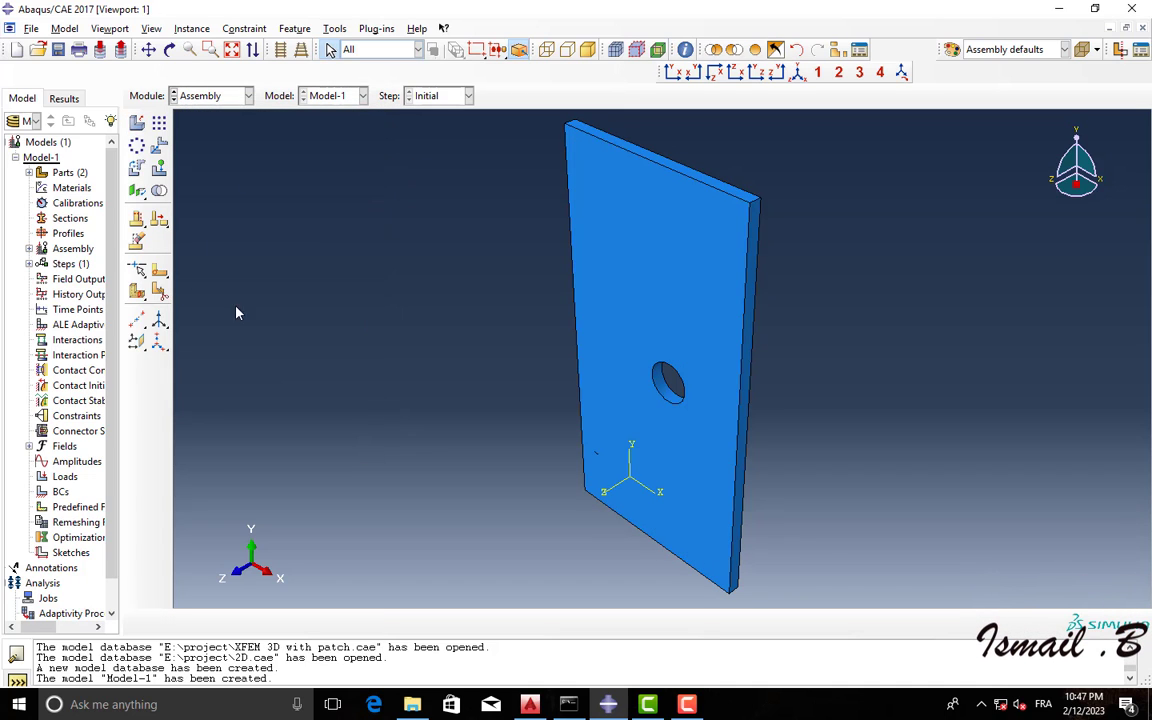
Translate the crack instance from its front outer corner to the midpoint of the plate's front left vertical edge
left_click(159, 145)
scroll(590, 460, "up", 4)
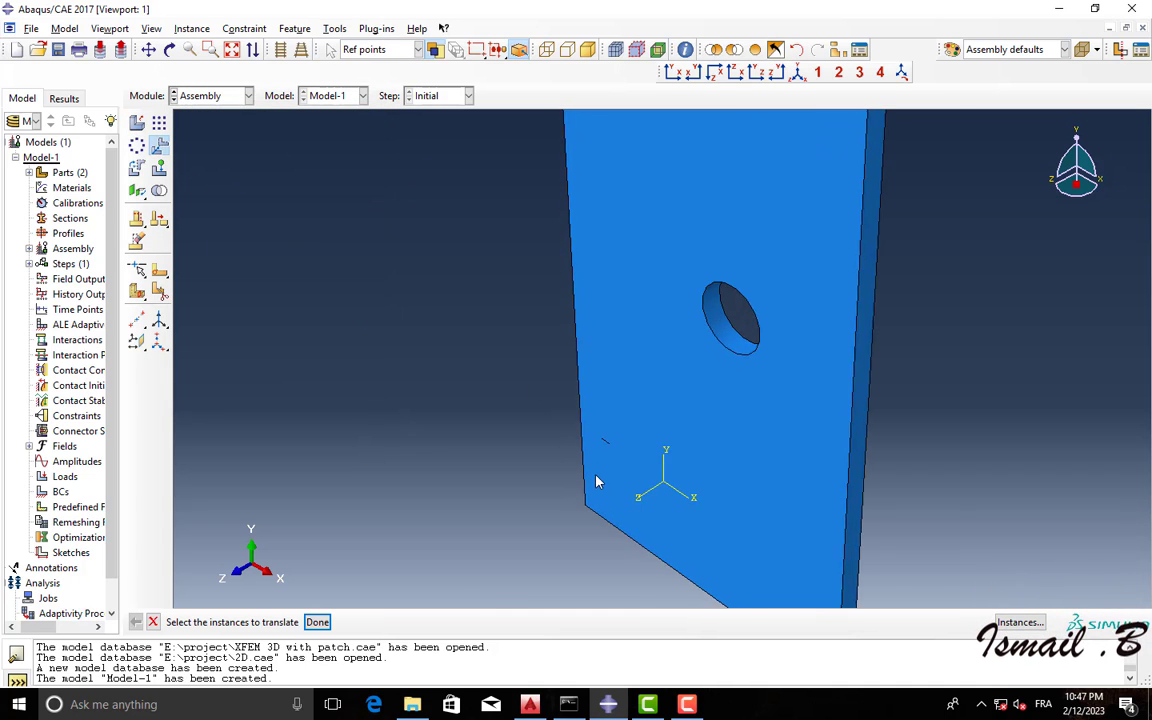
left_click(612, 436)
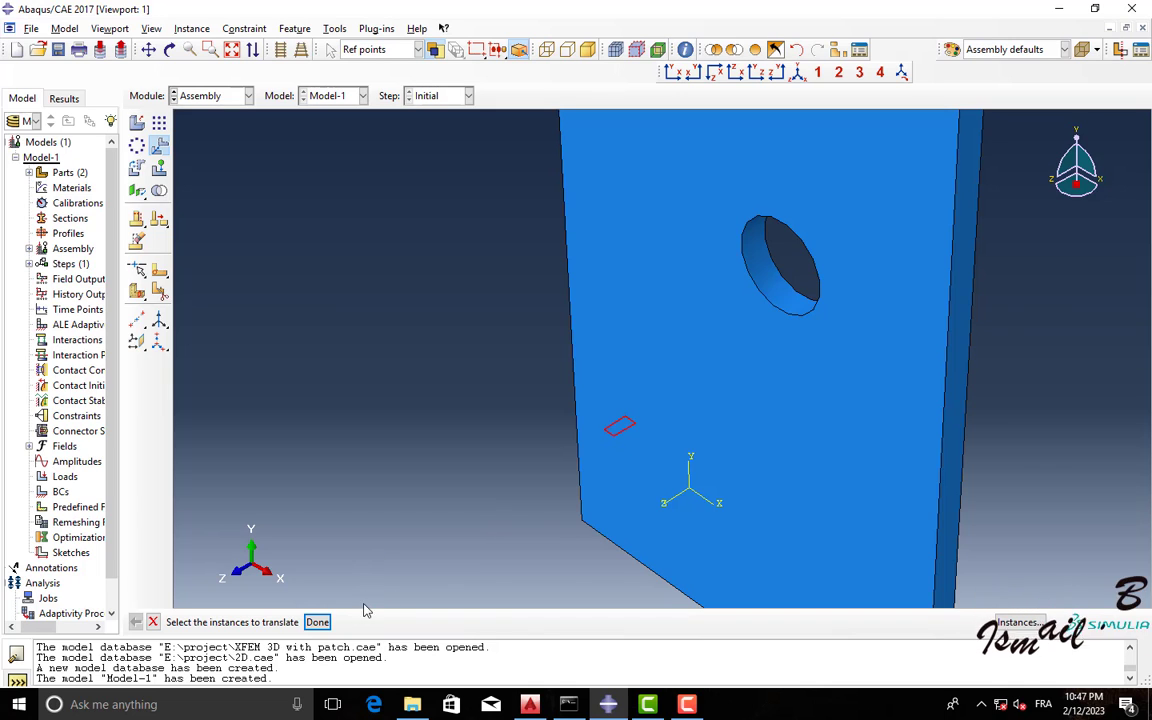
middle_click(610, 432)
left_click(605, 434)
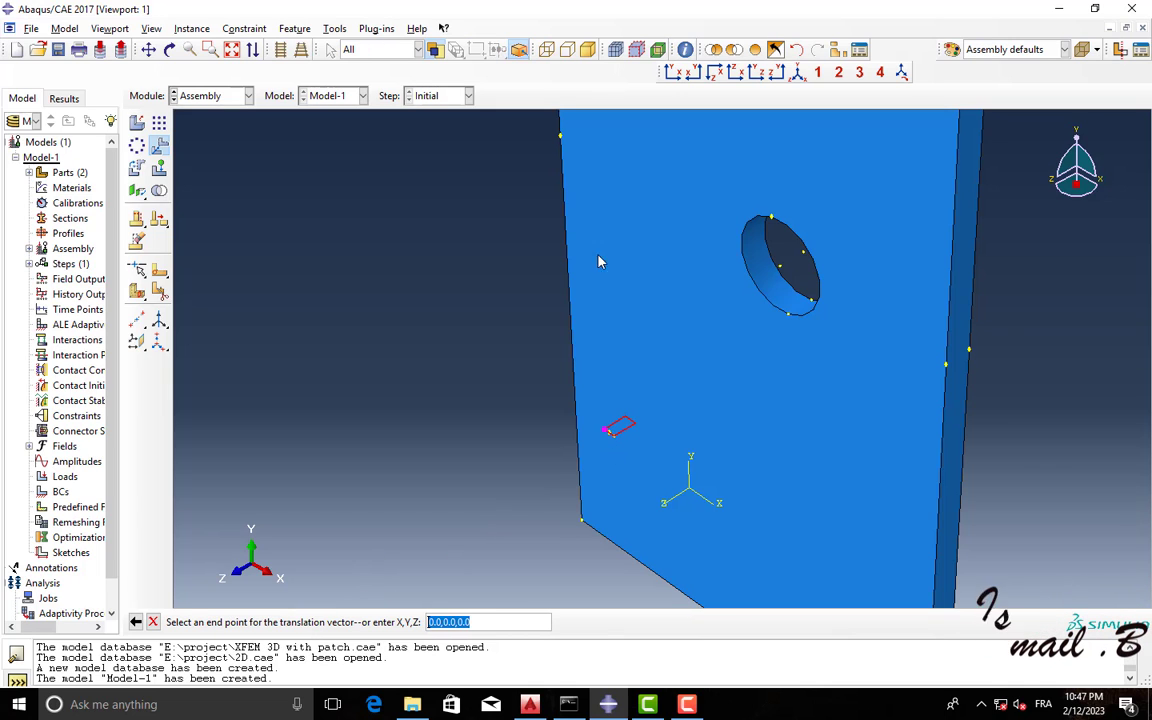
left_click(560, 145)
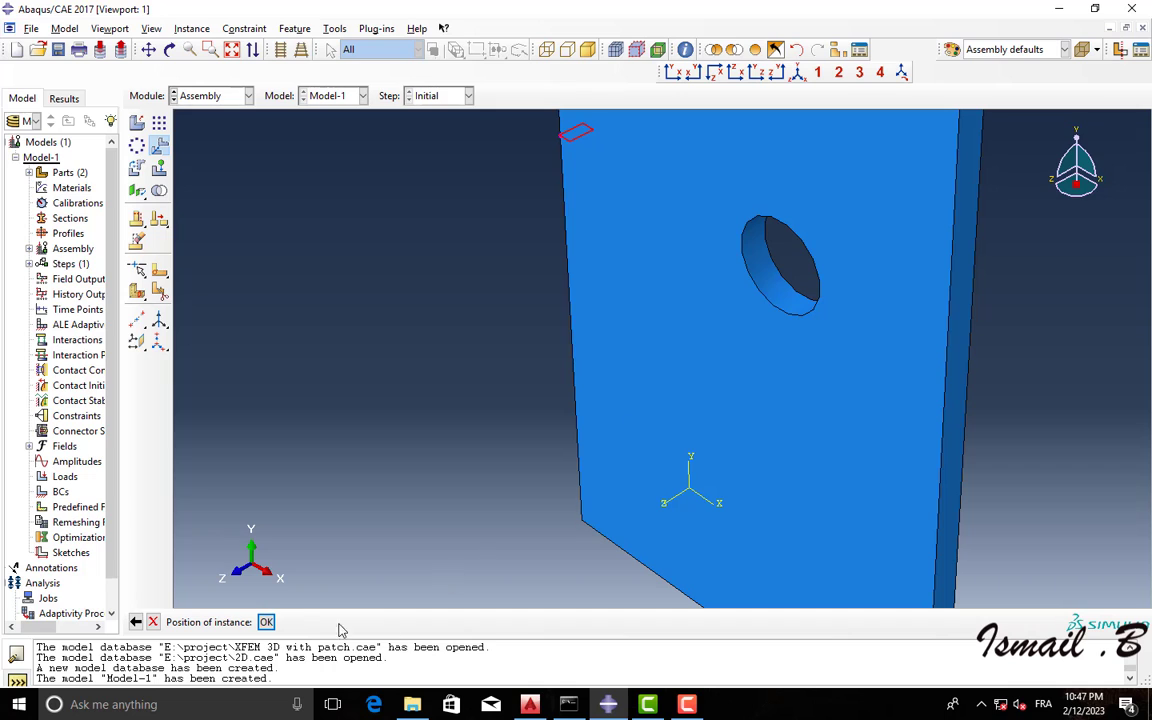
left_click(265, 622)
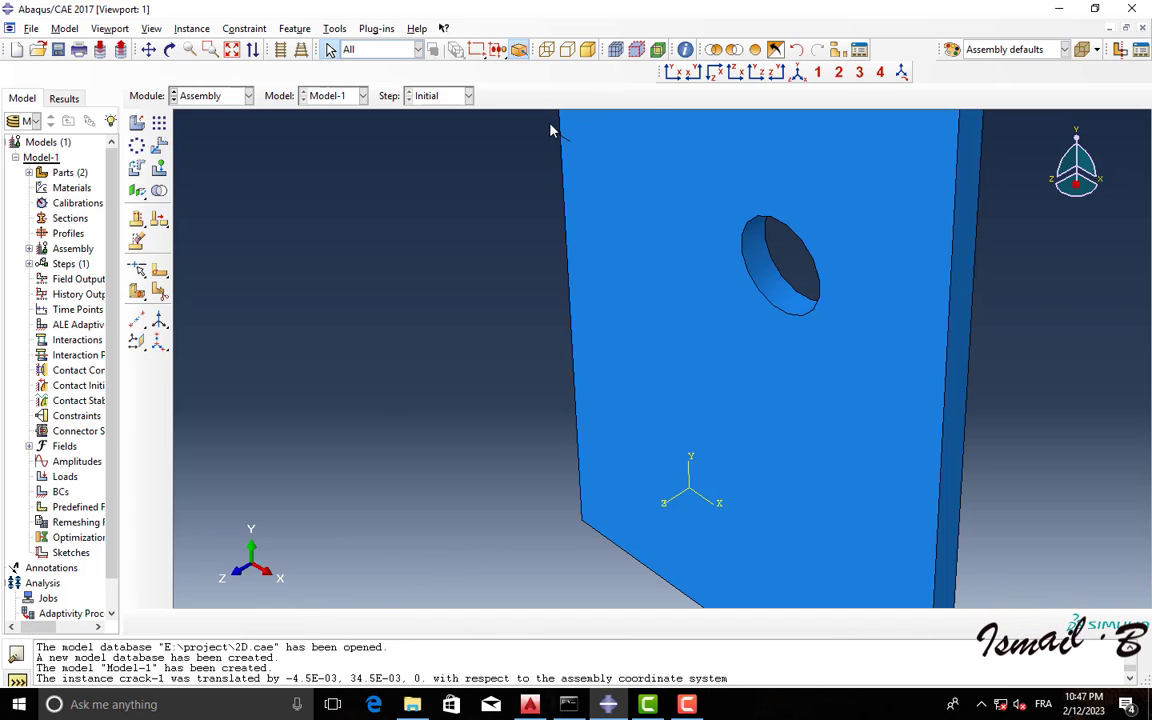
Examine the crack's position relative to the plate's edge and hole in the front XY view
left_click(670, 74)
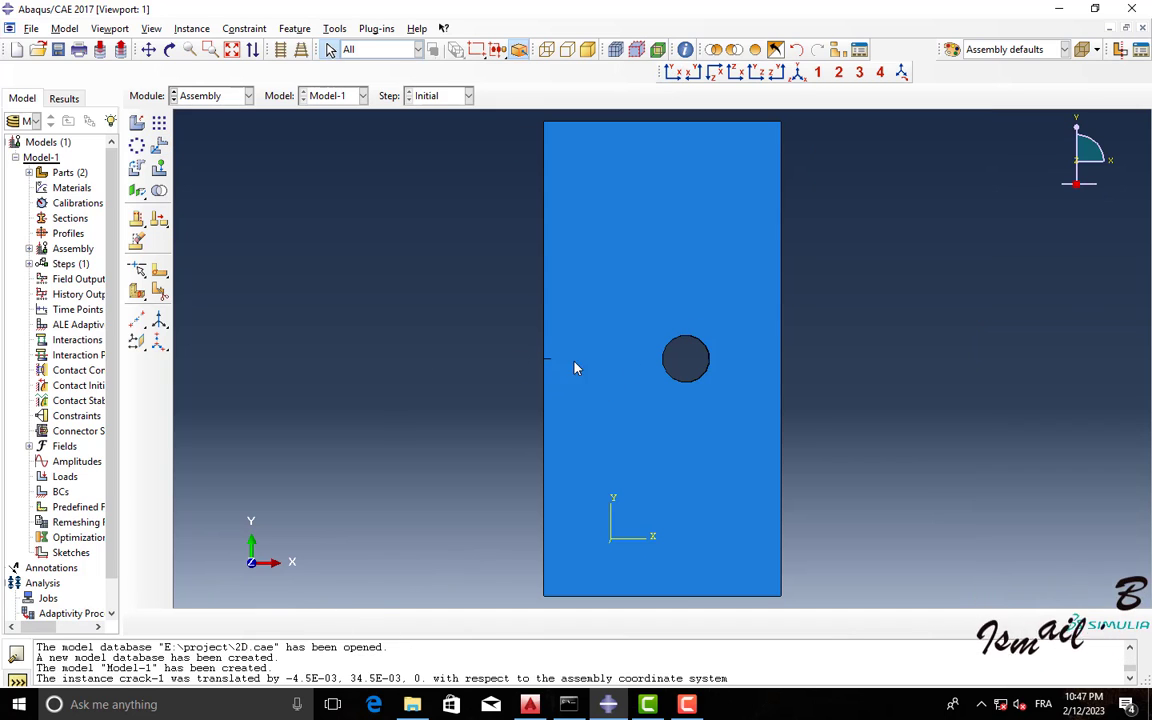
scroll(683, 370, "up", 3)
scroll(690, 380, "down", 1)
scroll(692, 382, "down", 1)
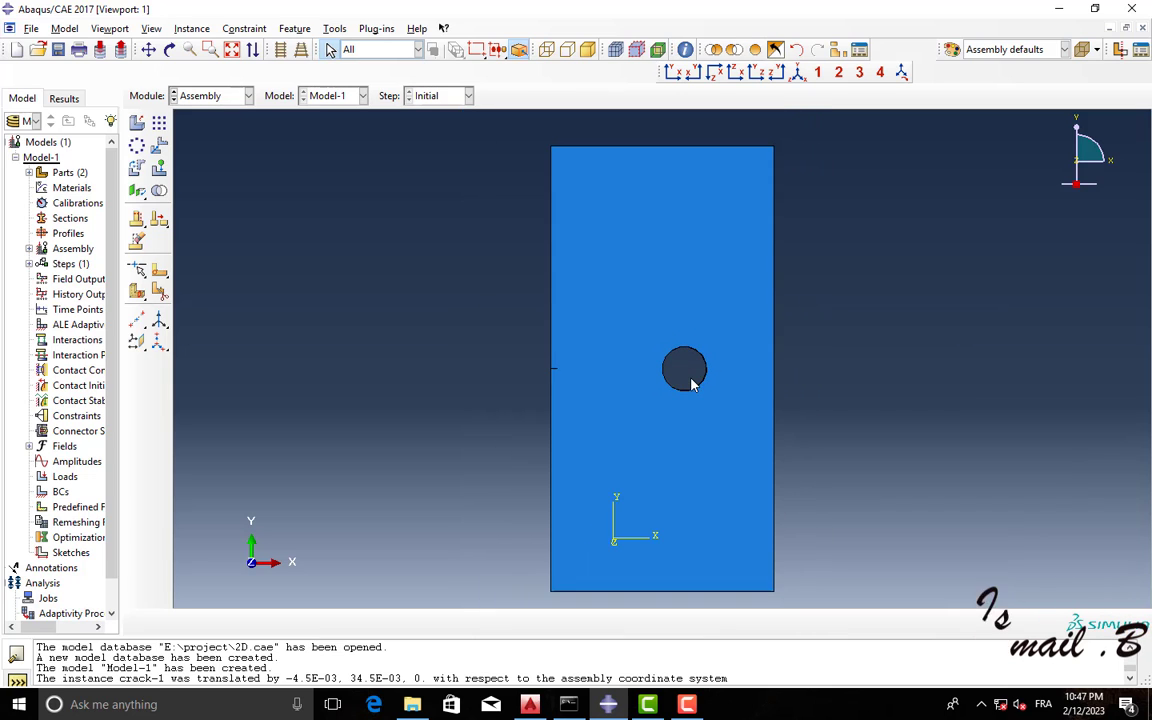
scroll(560, 380, "up", 3)
scroll(560, 375, "up", 1)
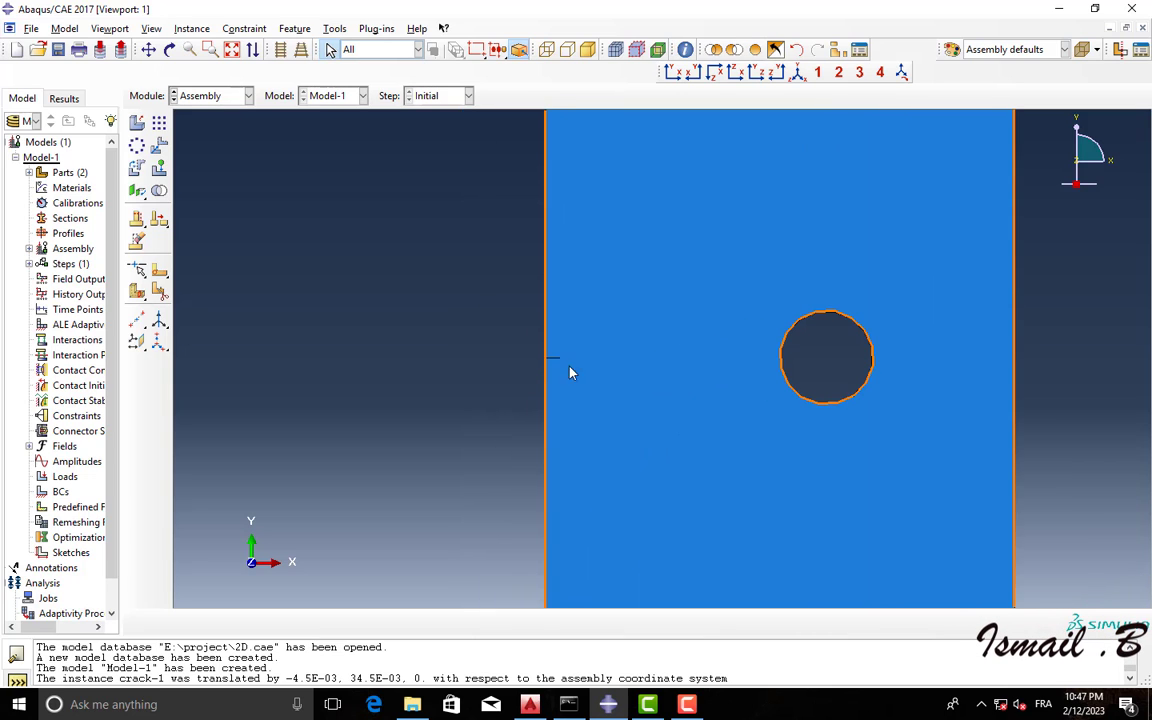
scroll(866, 378, "down", 2)
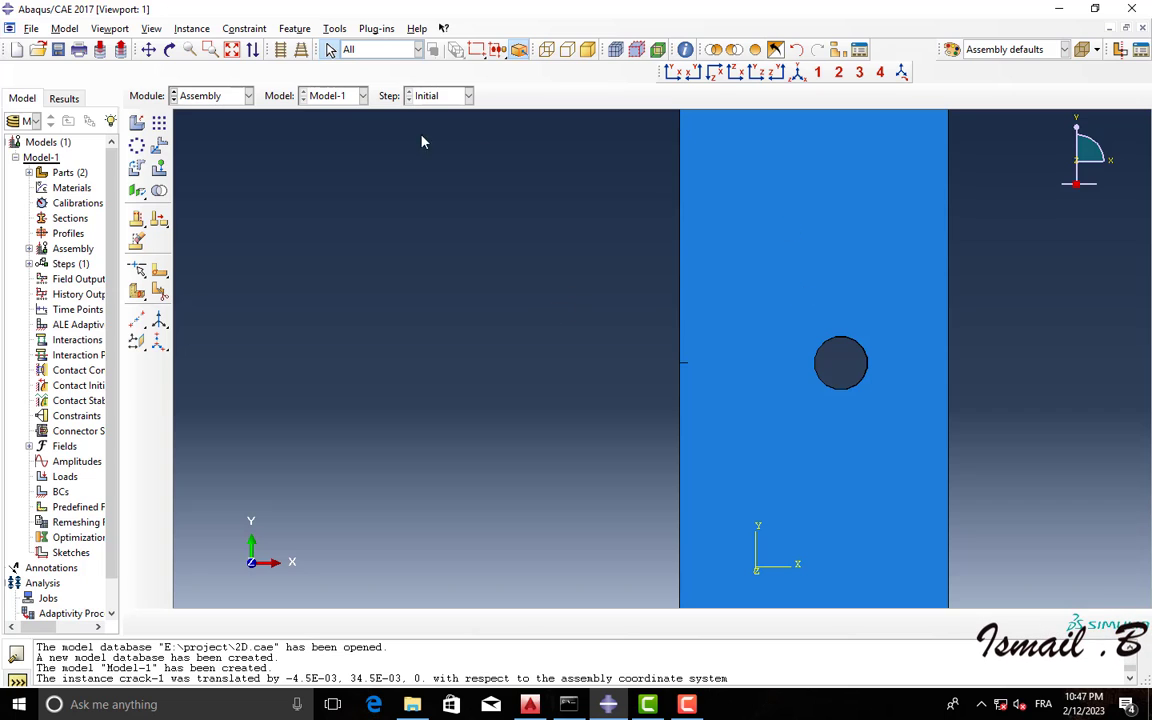
Switch to the Property module and copy the STEEL-2 material from the material library into the model
left_click(215, 96)
left_click(218, 130)
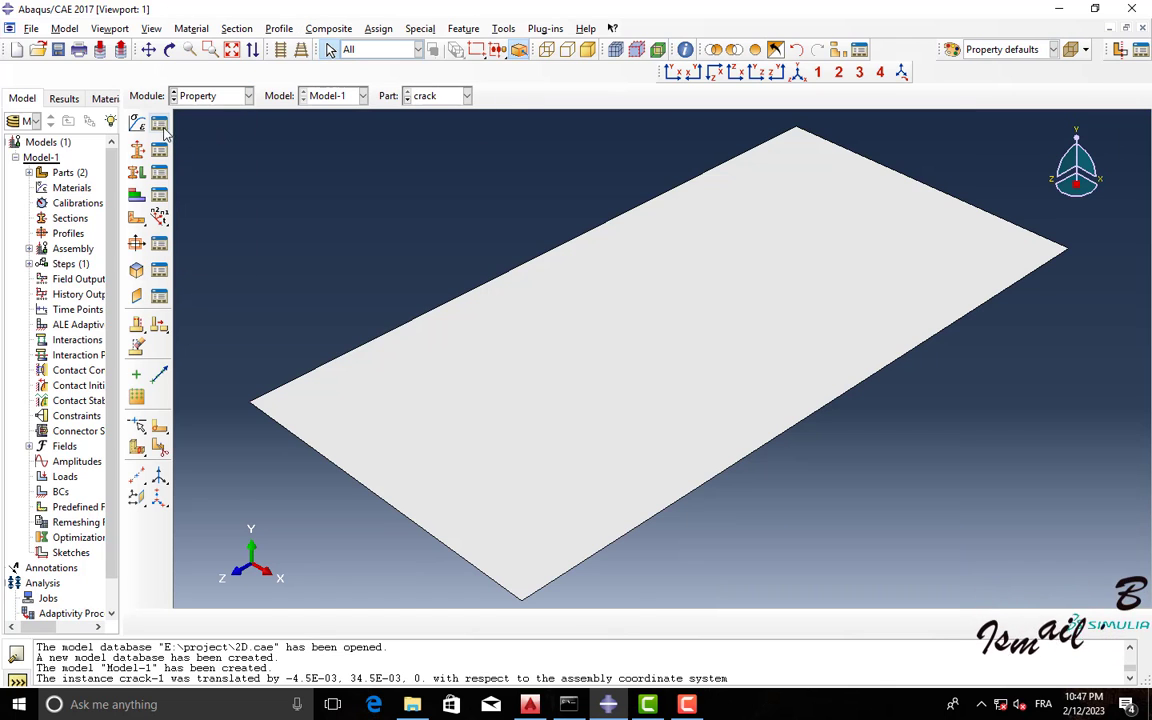
left_click(159, 122)
left_click(350, 153)
left_click(104, 98)
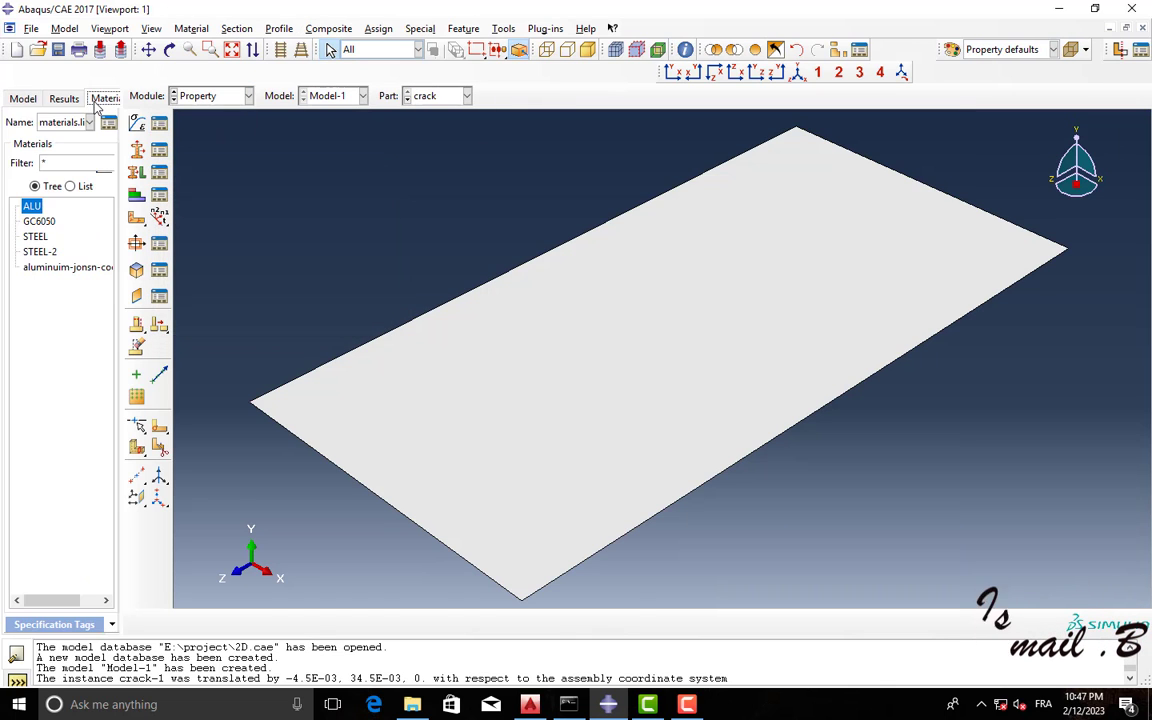
double_click(40, 251)
Open the STEEL-2 material for editing and review its damage evolution, elastic and density data
left_click(157, 121)
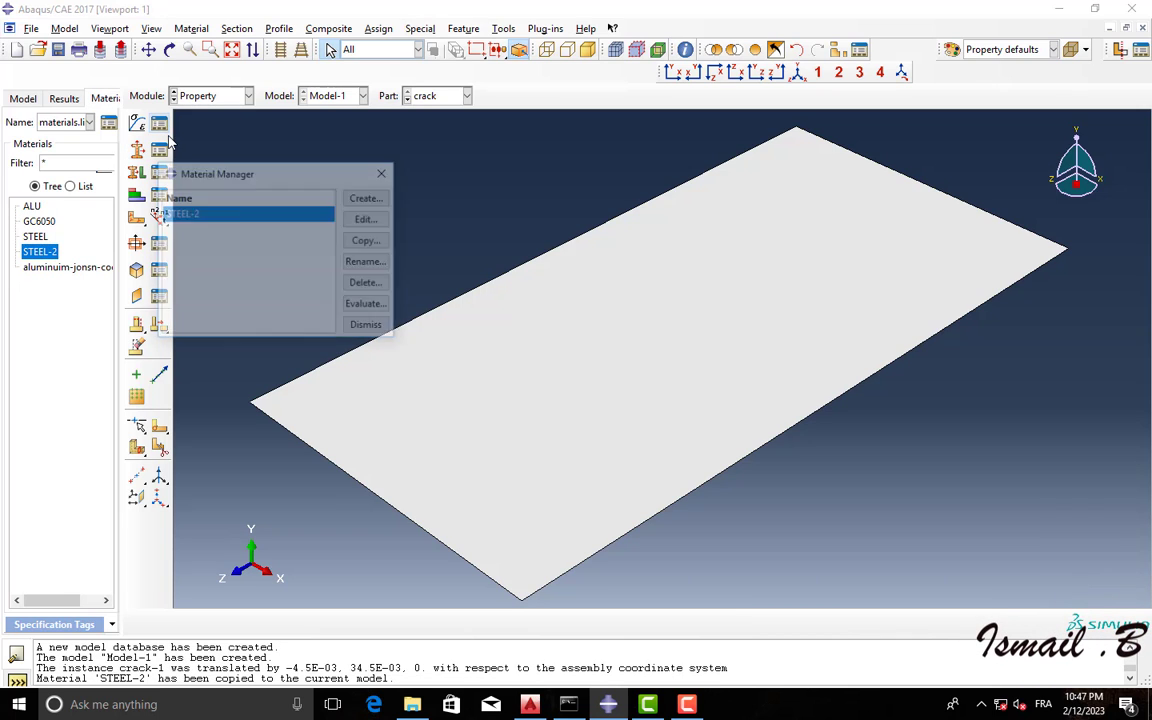
left_click(366, 218)
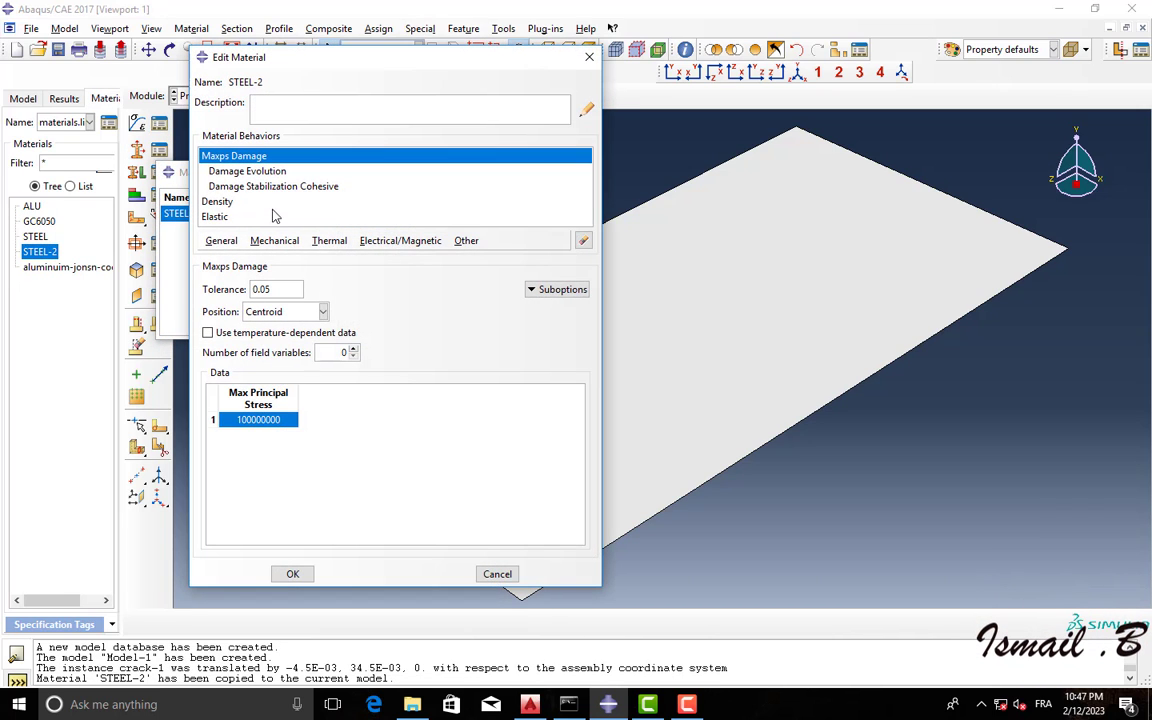
double_click(247, 171)
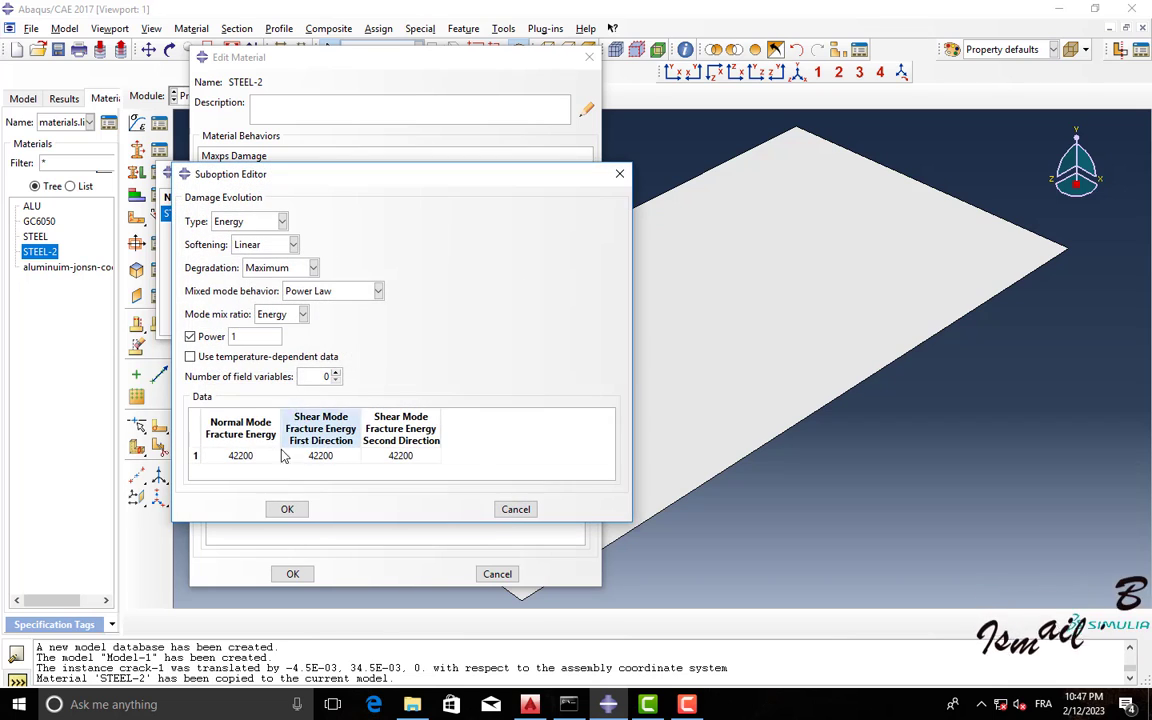
left_click(618, 174)
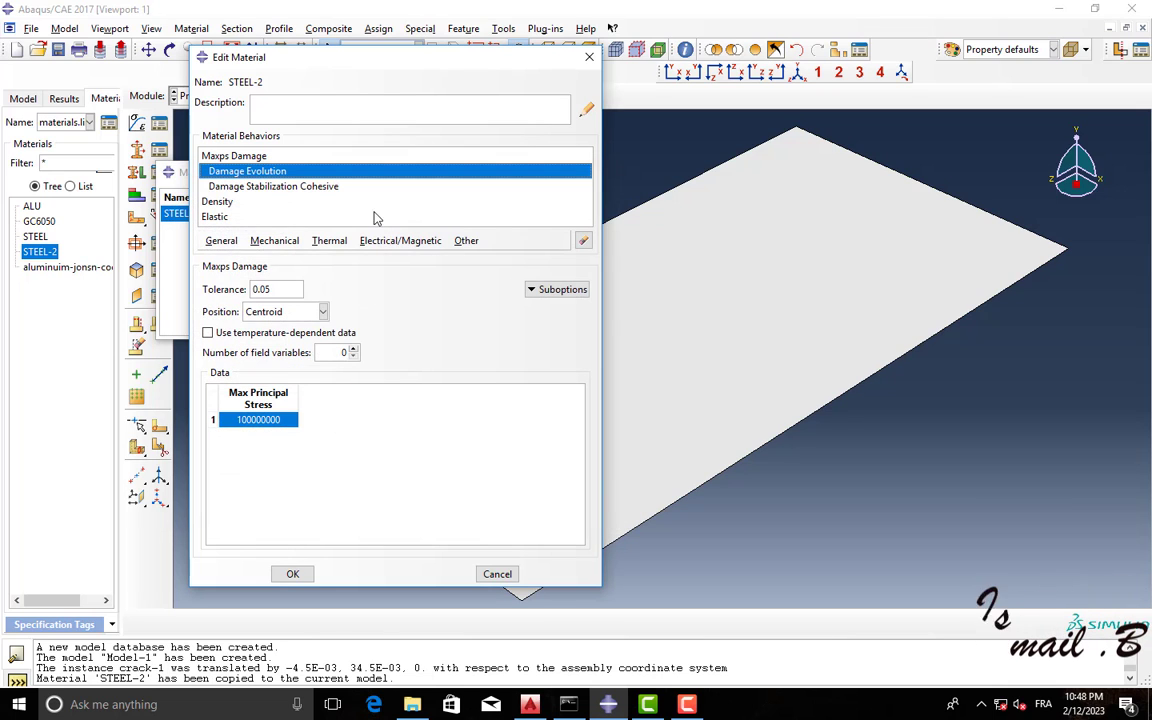
left_click(228, 220)
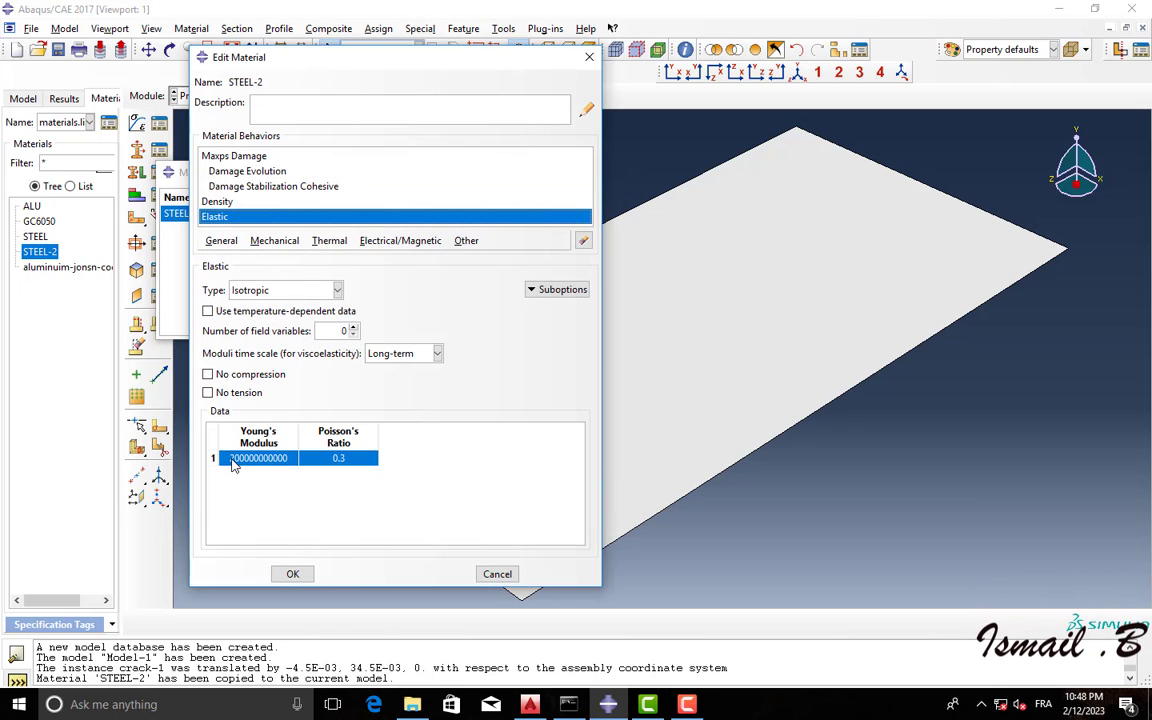
left_click(228, 203)
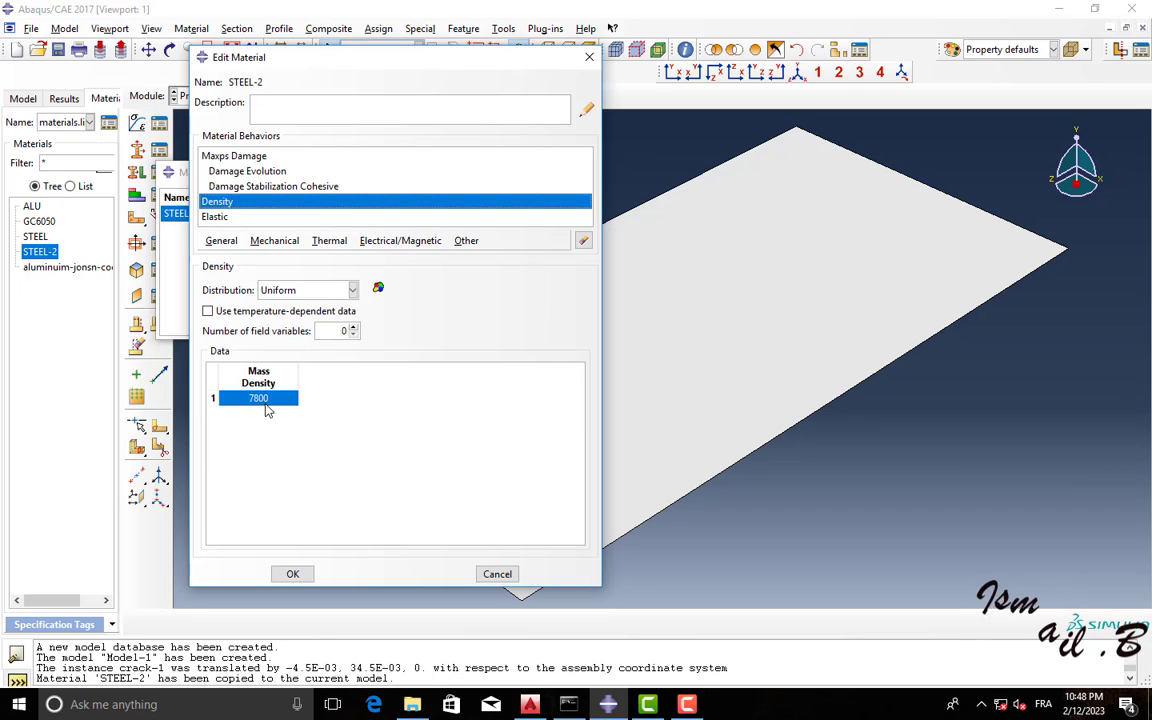
Review STEEL-2's damage evolution type, softening, degradation, mixed-mode behaviour and fracture energy settings without changing them
left_click(247, 171)
left_click_drag(240, 456, 268, 230)
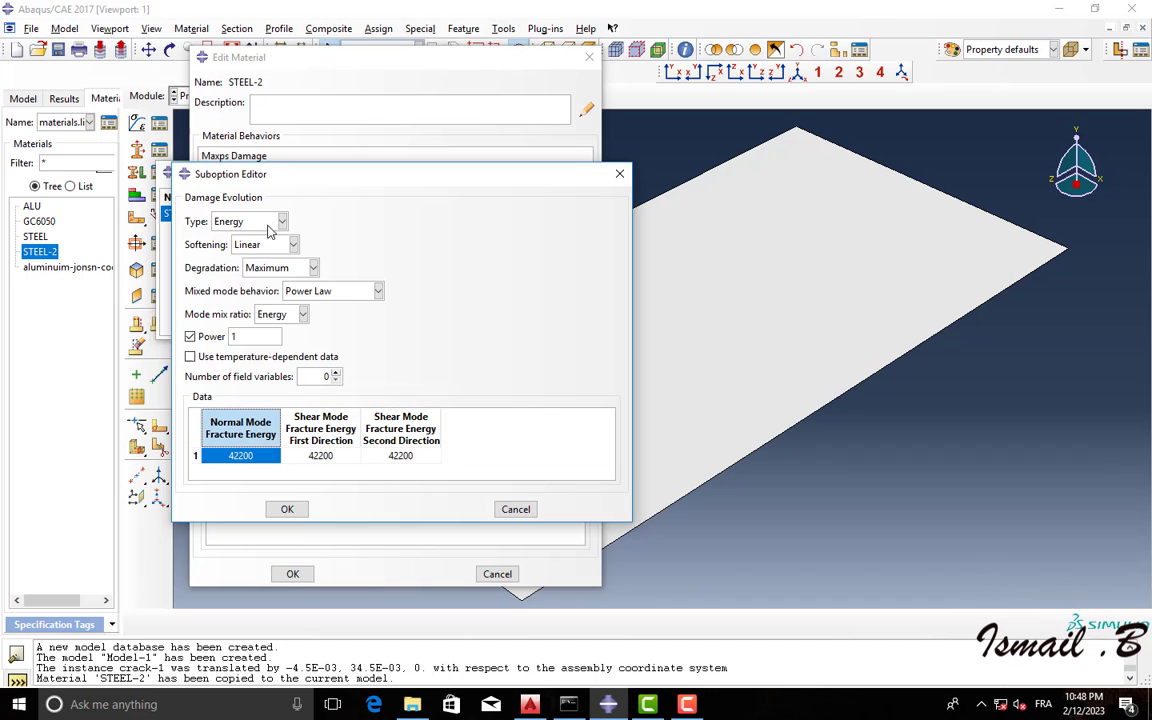
left_click(262, 223)
left_click(285, 253)
left_click(293, 244)
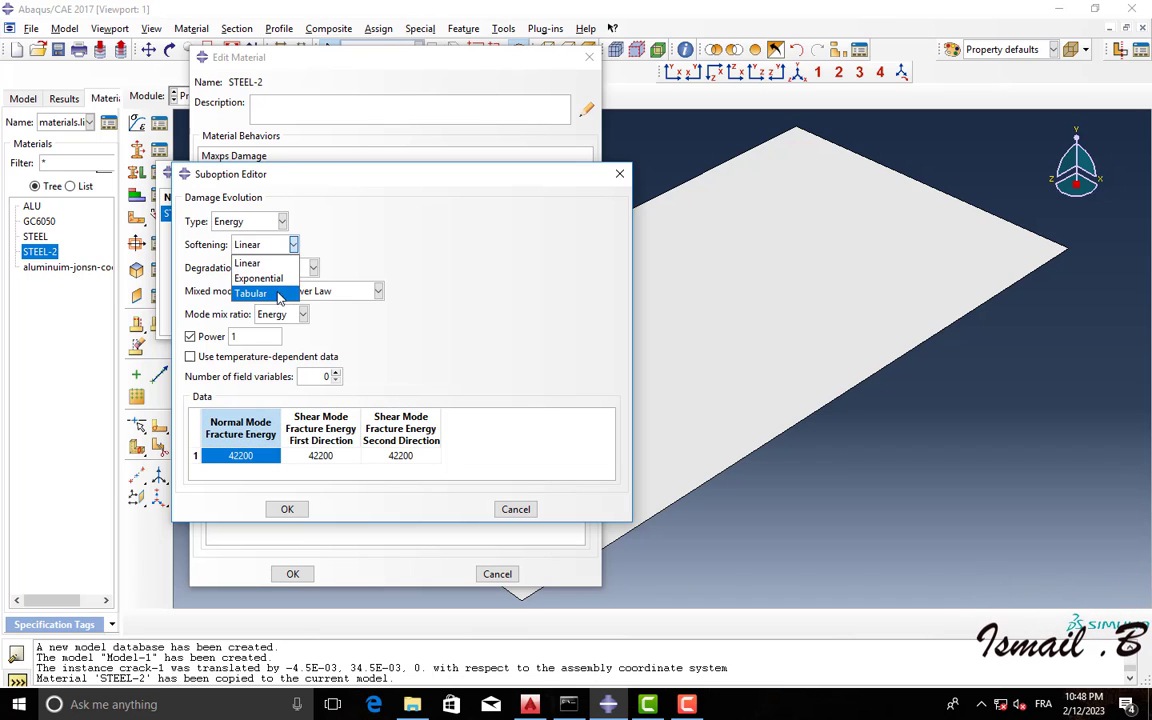
left_click(285, 266)
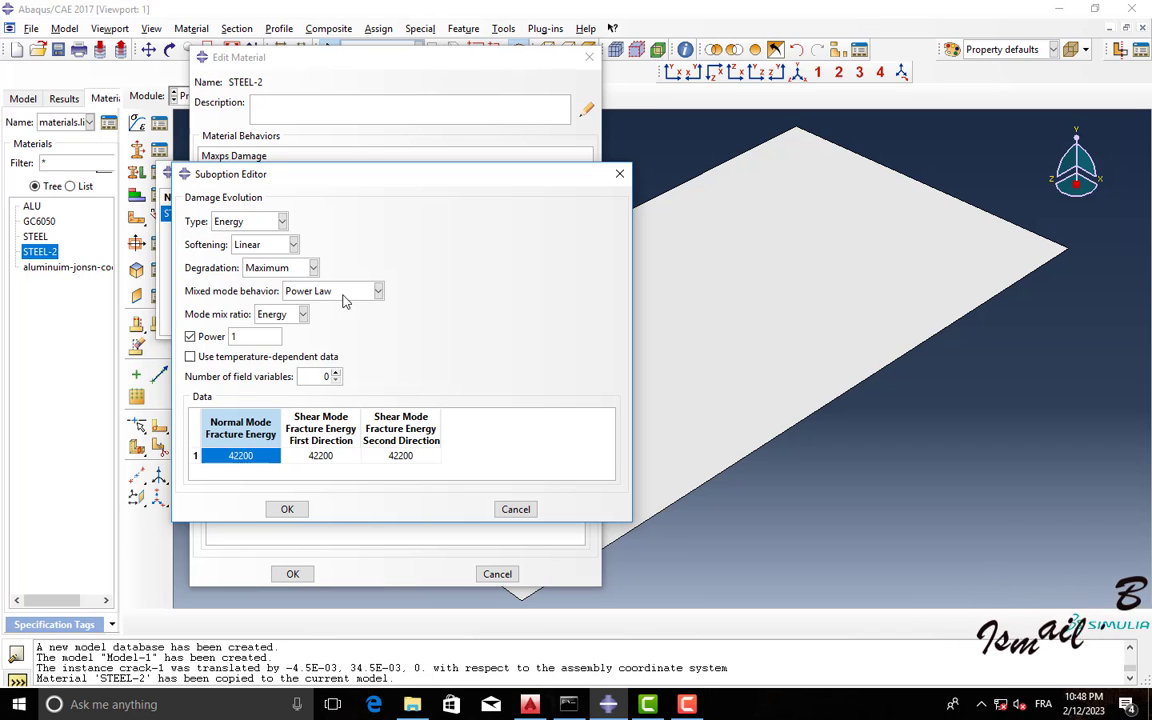
left_click(300, 514)
Check STEEL-2's cohesive damage stabilization, Maxps damage and fracture energies, and close the material editor and manager
left_click(271, 188)
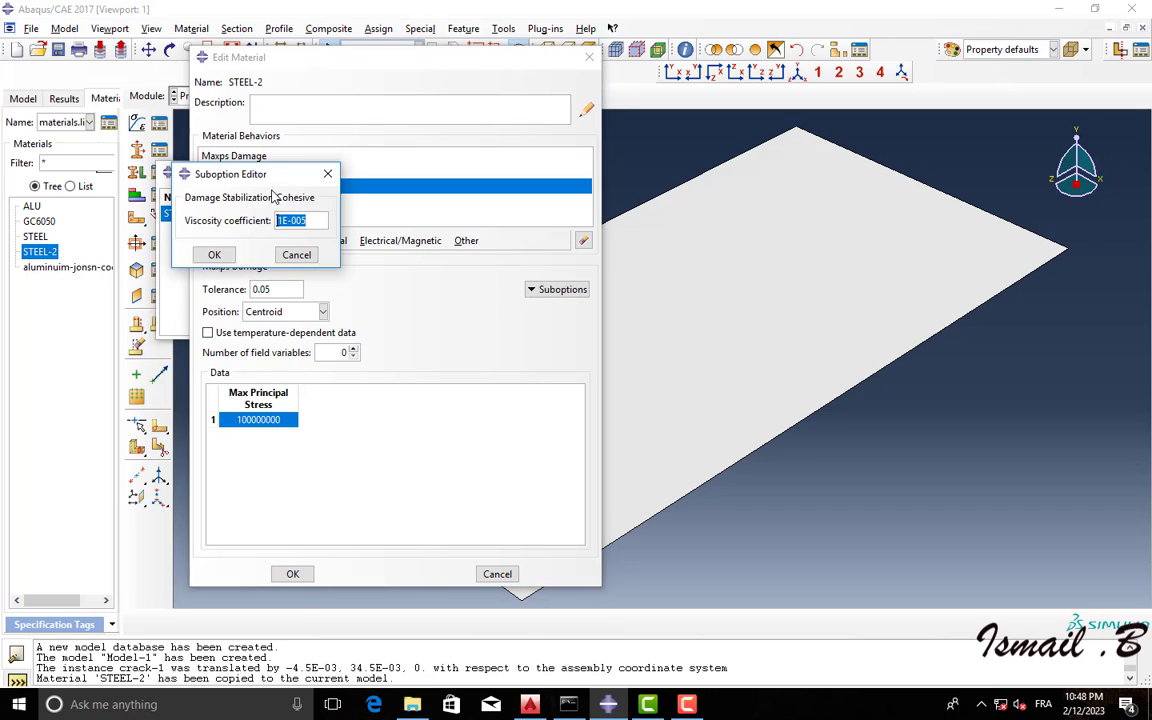
left_click(220, 254)
left_click(241, 158)
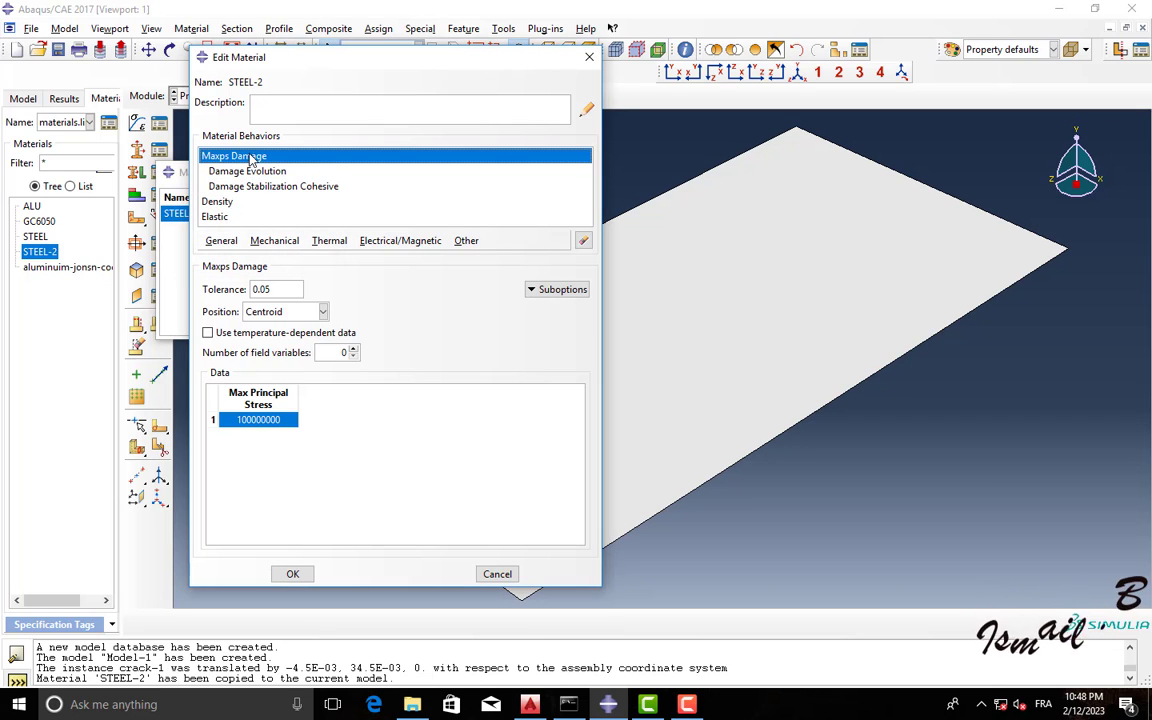
left_click(257, 173)
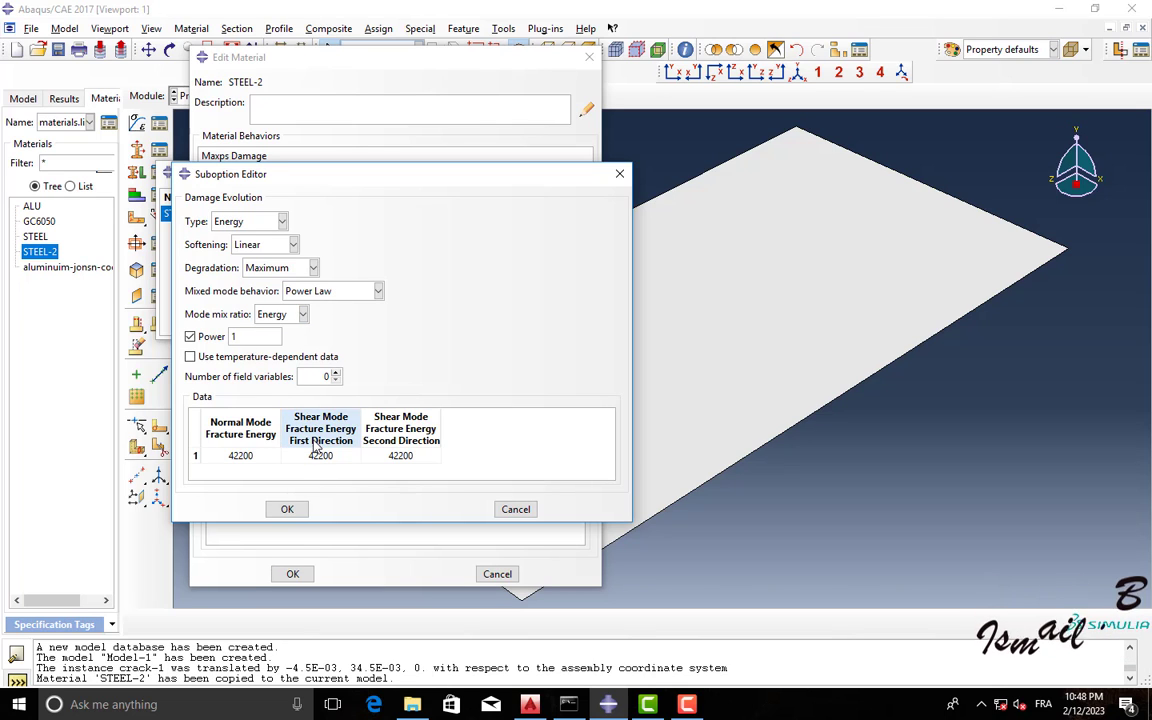
left_click(300, 511)
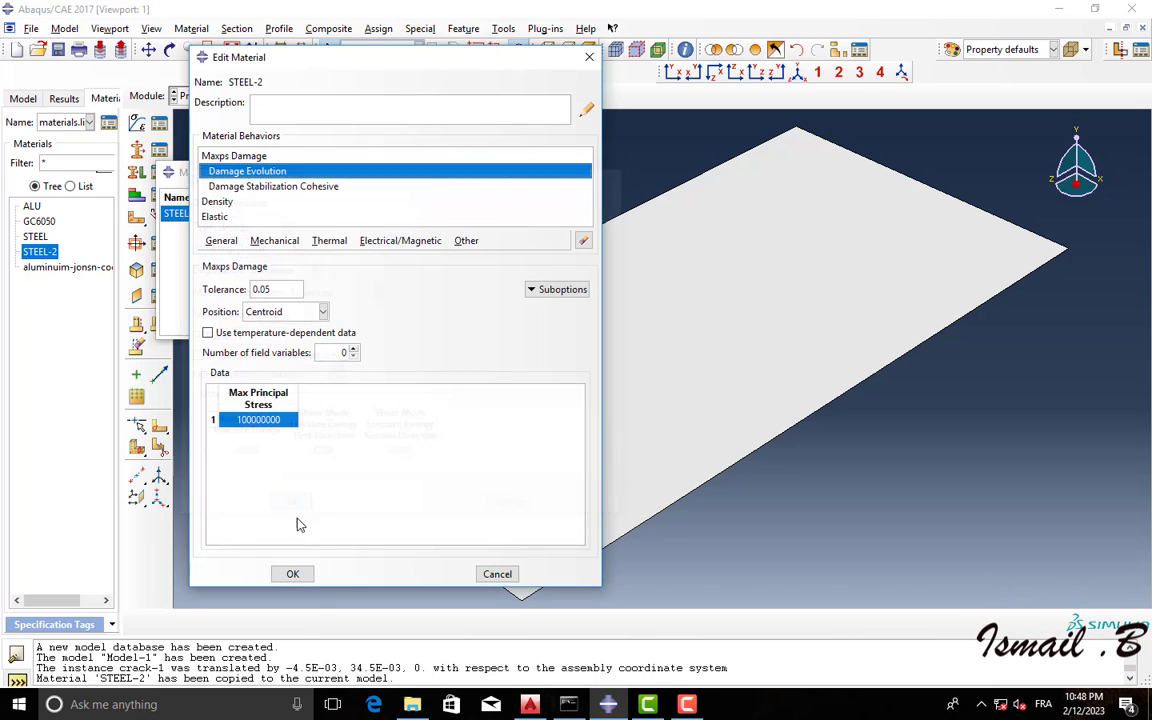
left_click(293, 575)
left_click(368, 326)
Create a solid, homogeneous section named steel that uses the STEEL-2 material
left_click(137, 150)
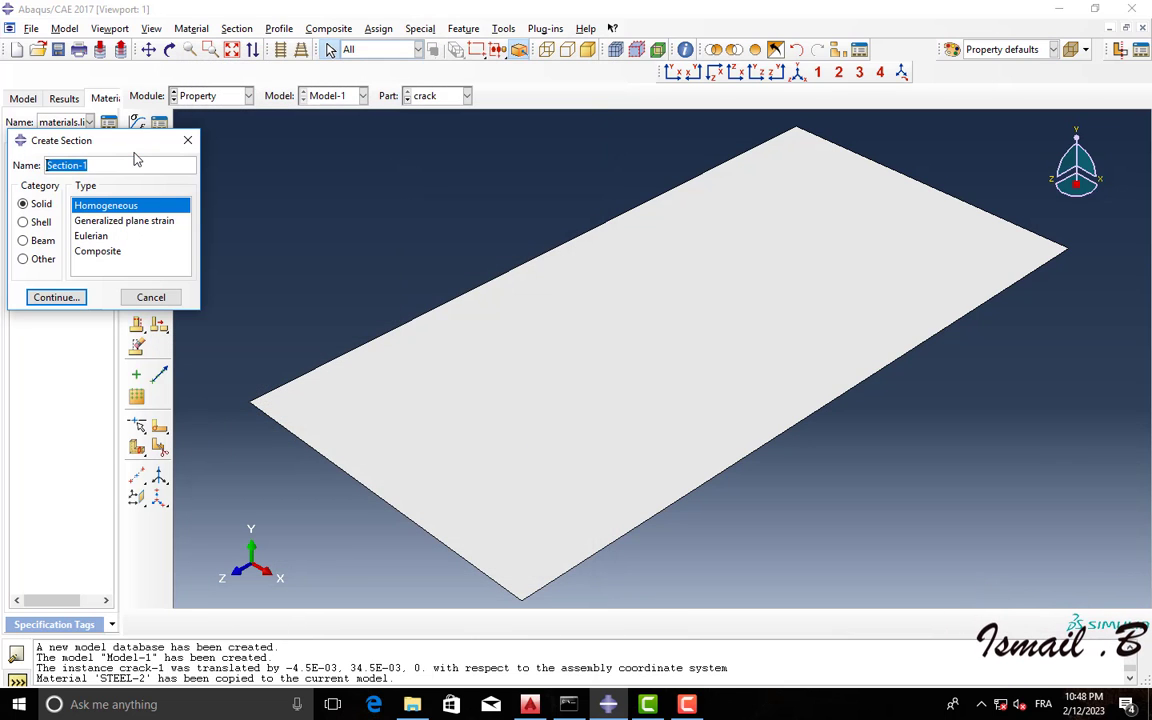
type("teel")
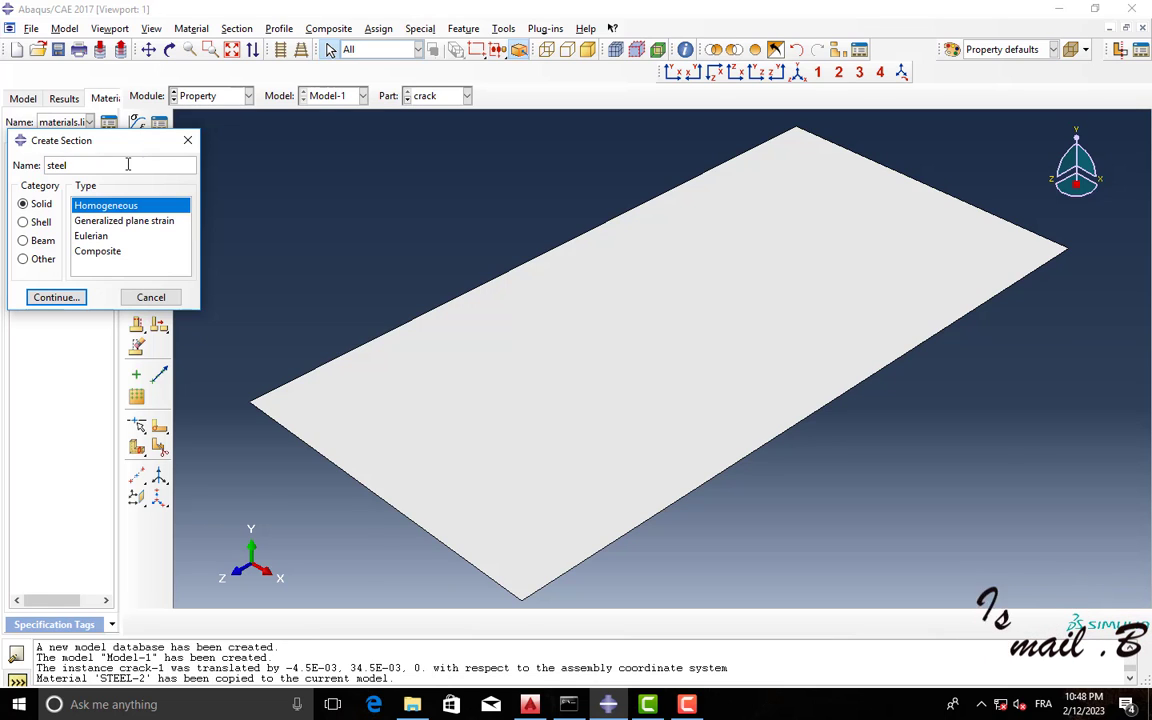
left_click(60, 298)
left_click(59, 281)
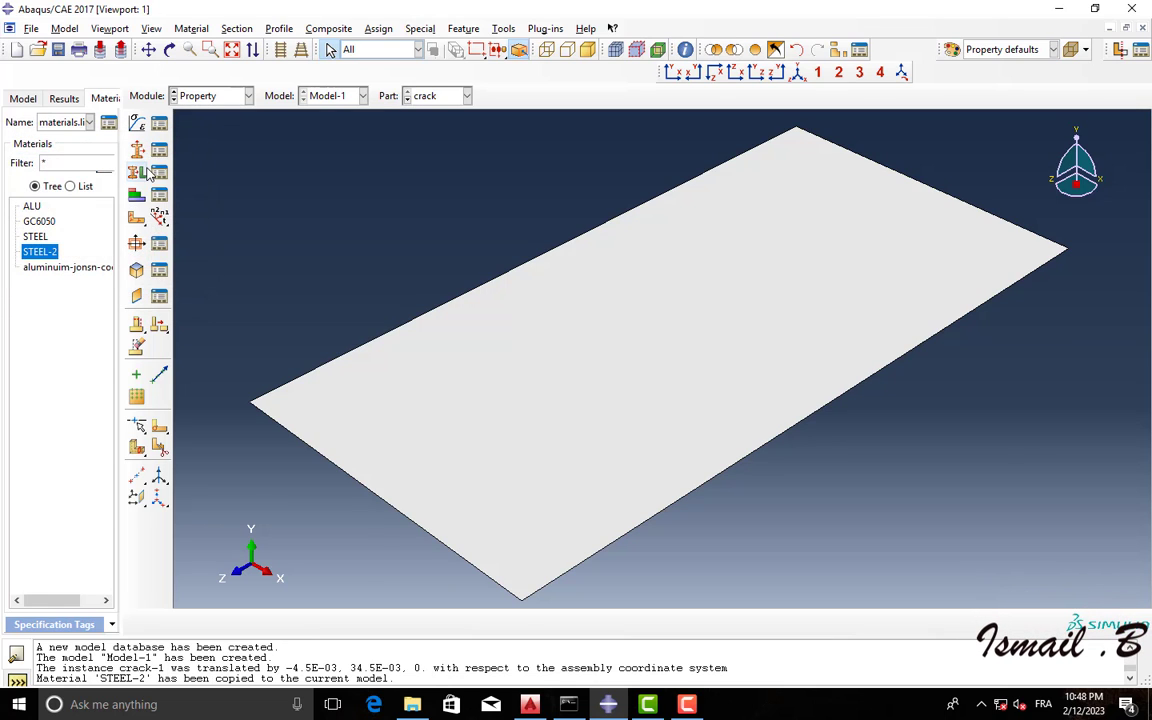
Make the plate the active part and assign the steel section to its whole body with a set
left_click(138, 175)
left_click(437, 95)
left_click(425, 123)
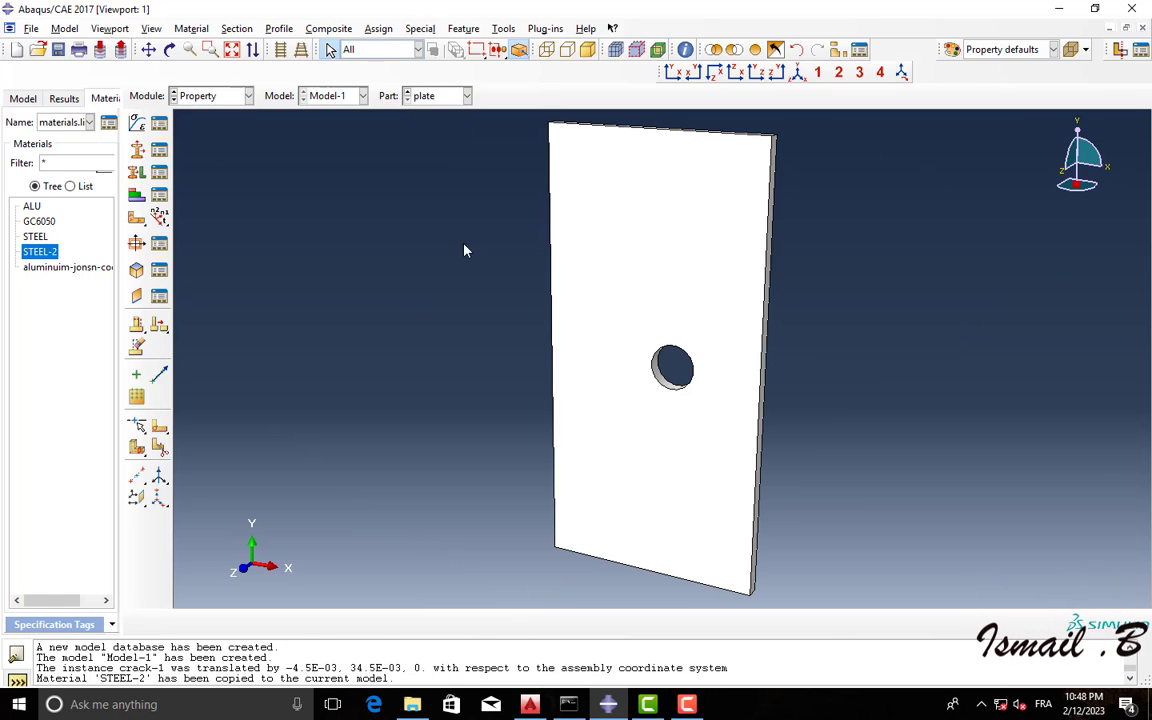
left_click(137, 176)
left_click(622, 292)
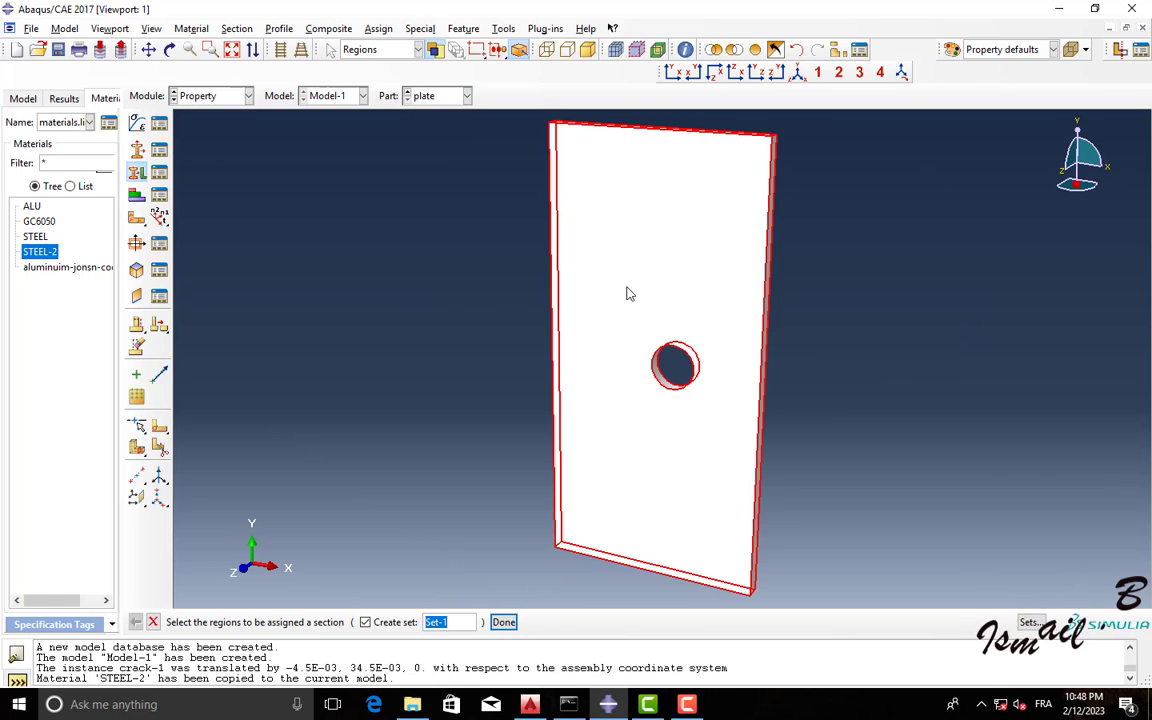
left_click(505, 621)
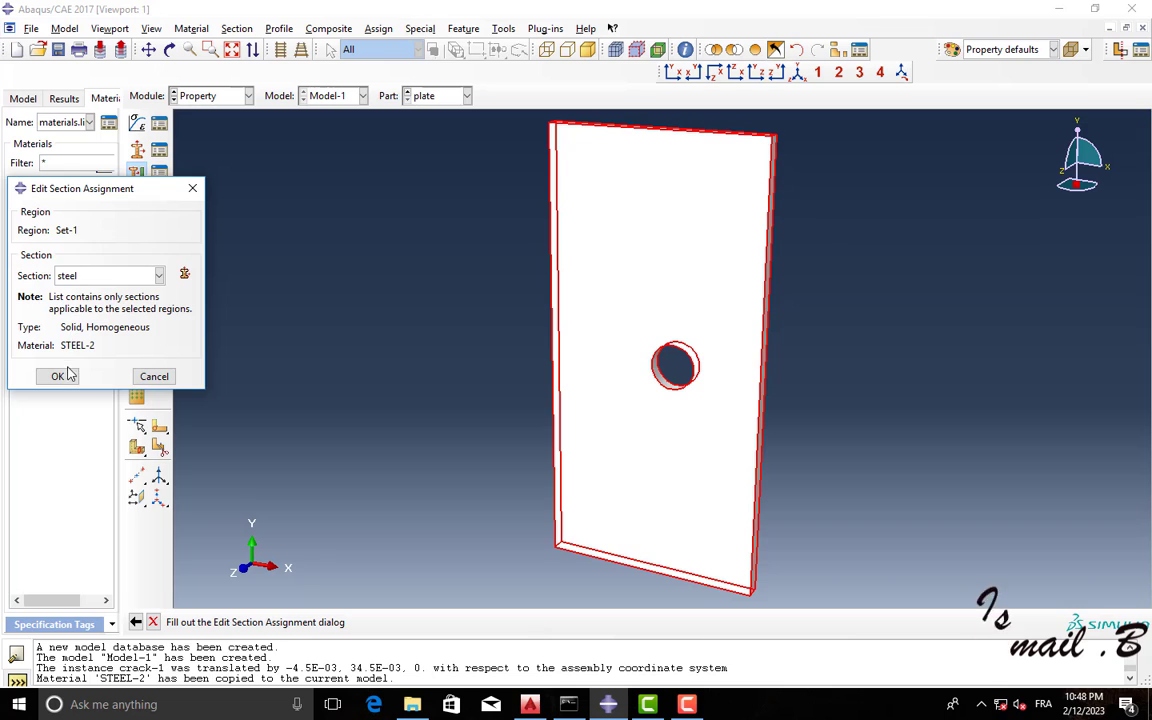
left_click(62, 376)
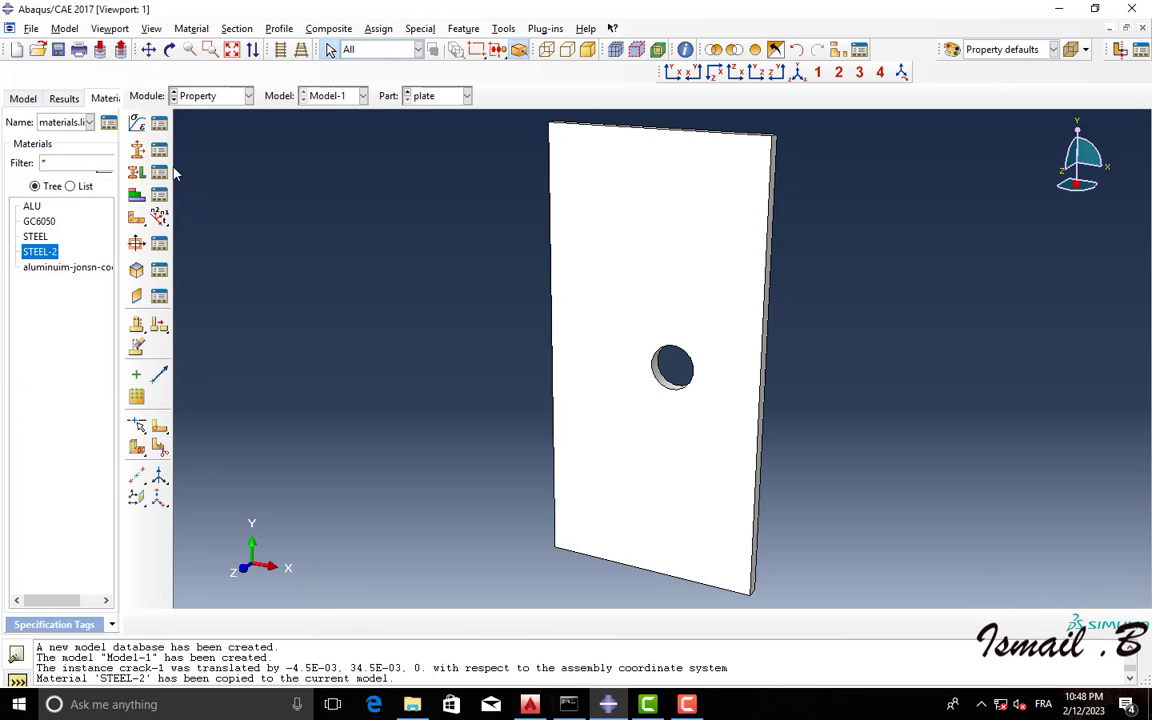
Refresh the plate's colour coding by switching it to Parts and back to Property defaults
left_click(1000, 49)
left_click(978, 83)
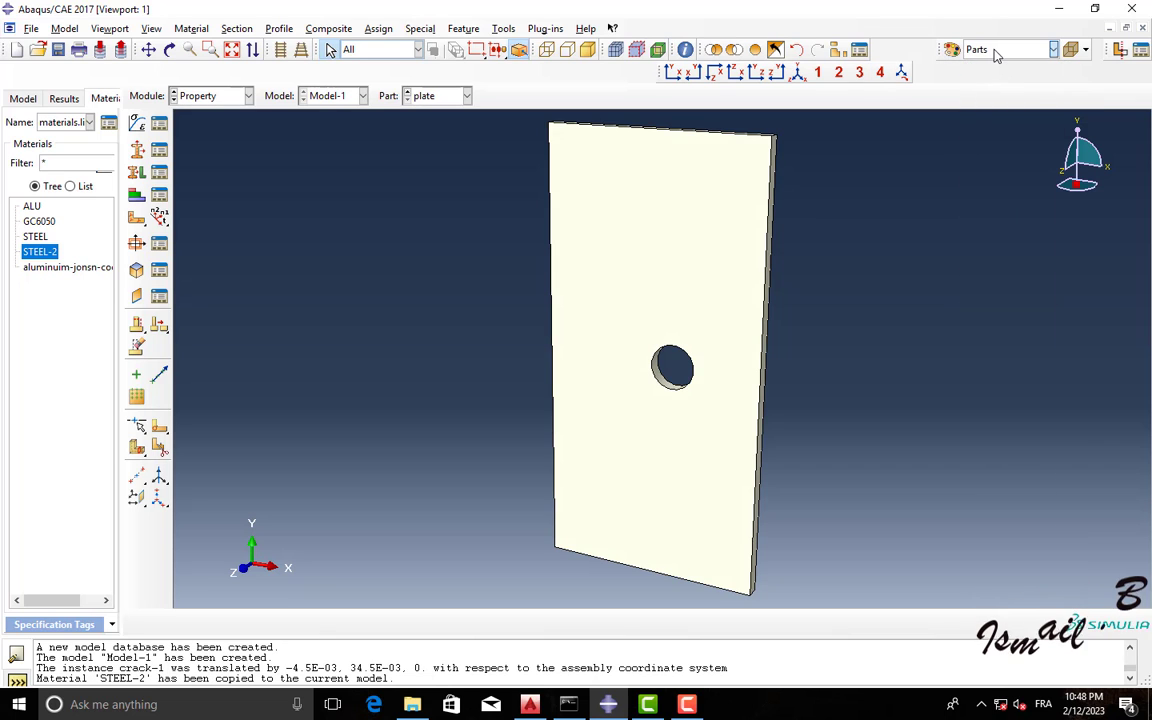
left_click(998, 49)
left_click(1000, 67)
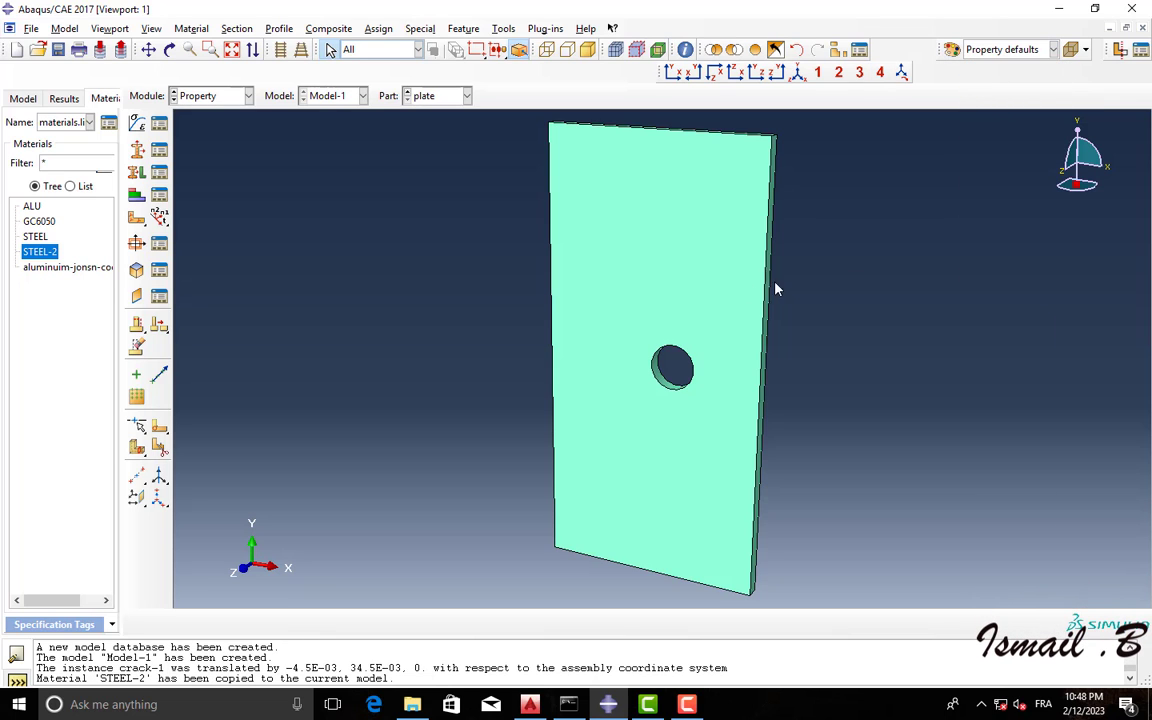
Switch to the Step module and create a Static, General step after the initial step
left_click(222, 97)
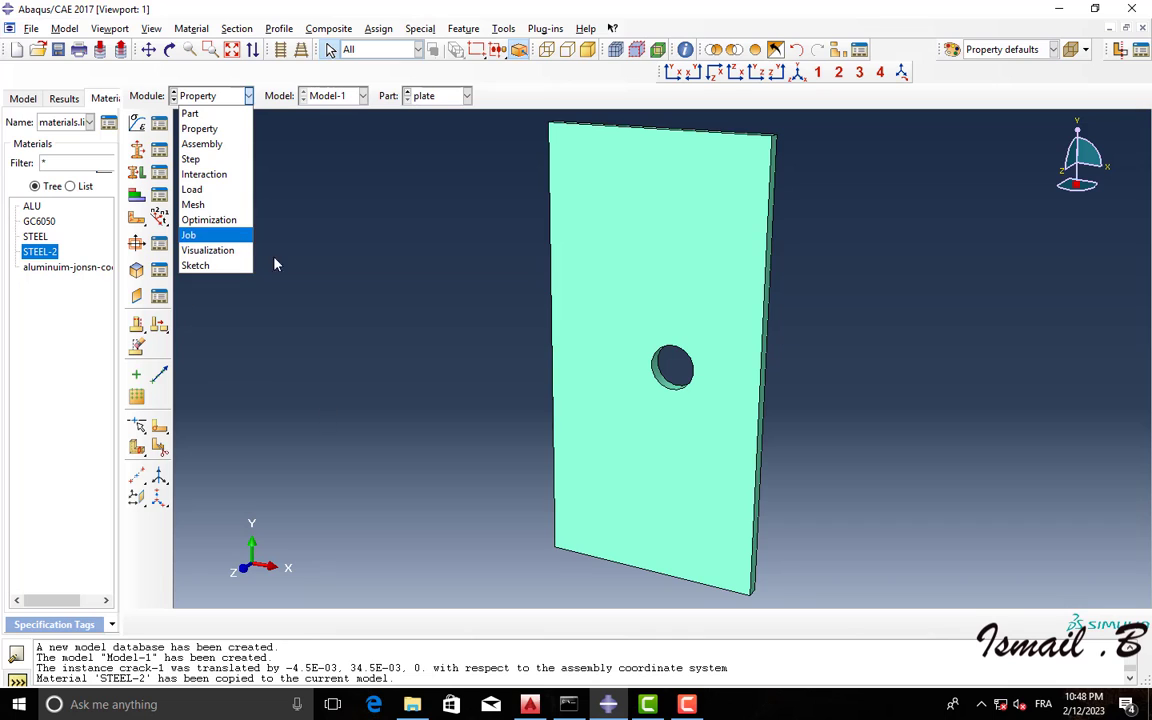
left_click(192, 159)
left_click(159, 122)
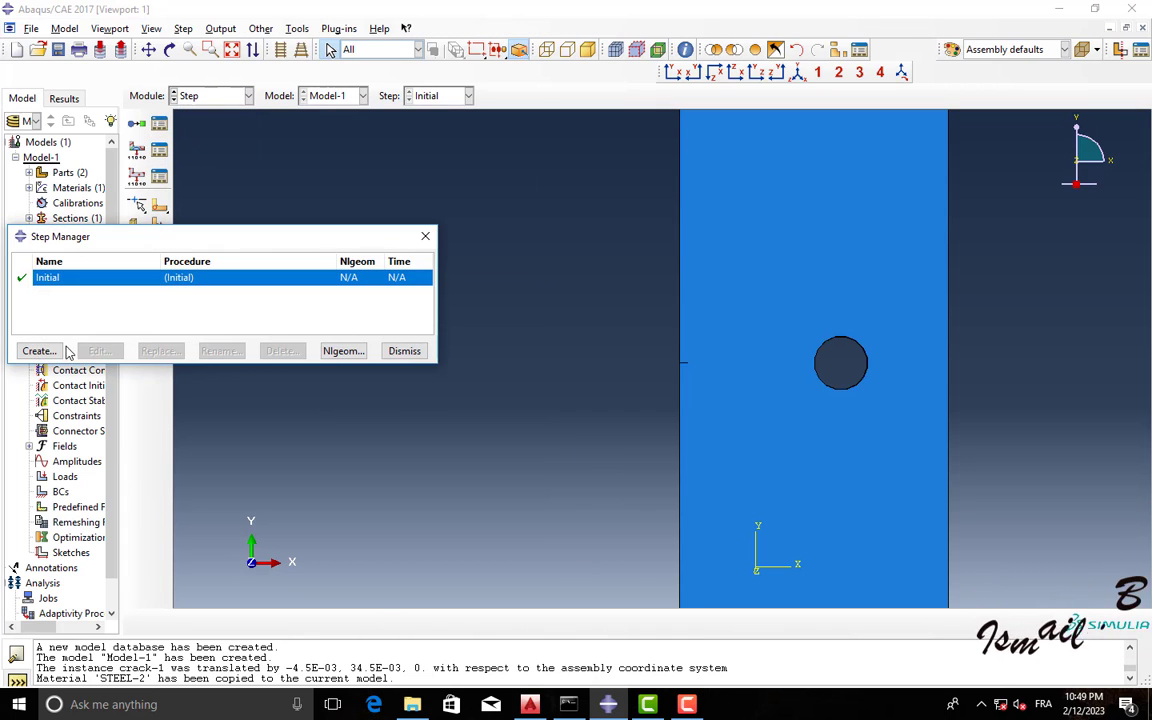
left_click(64, 351)
left_click(253, 348)
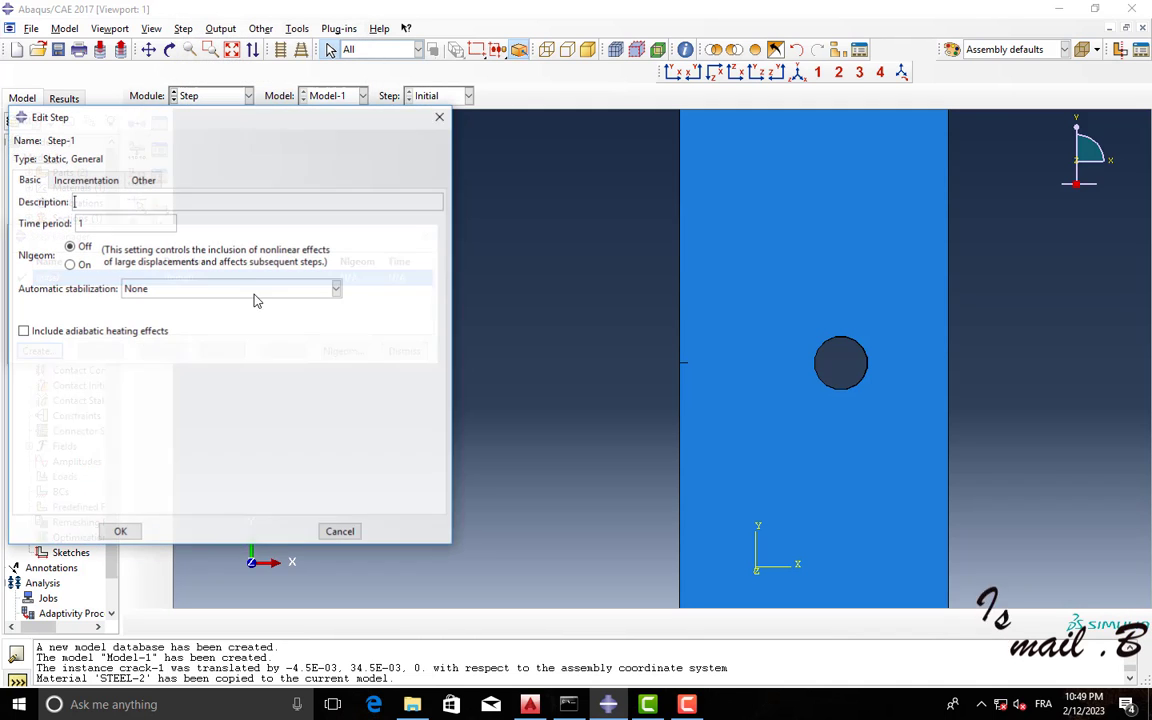
left_click(69, 264)
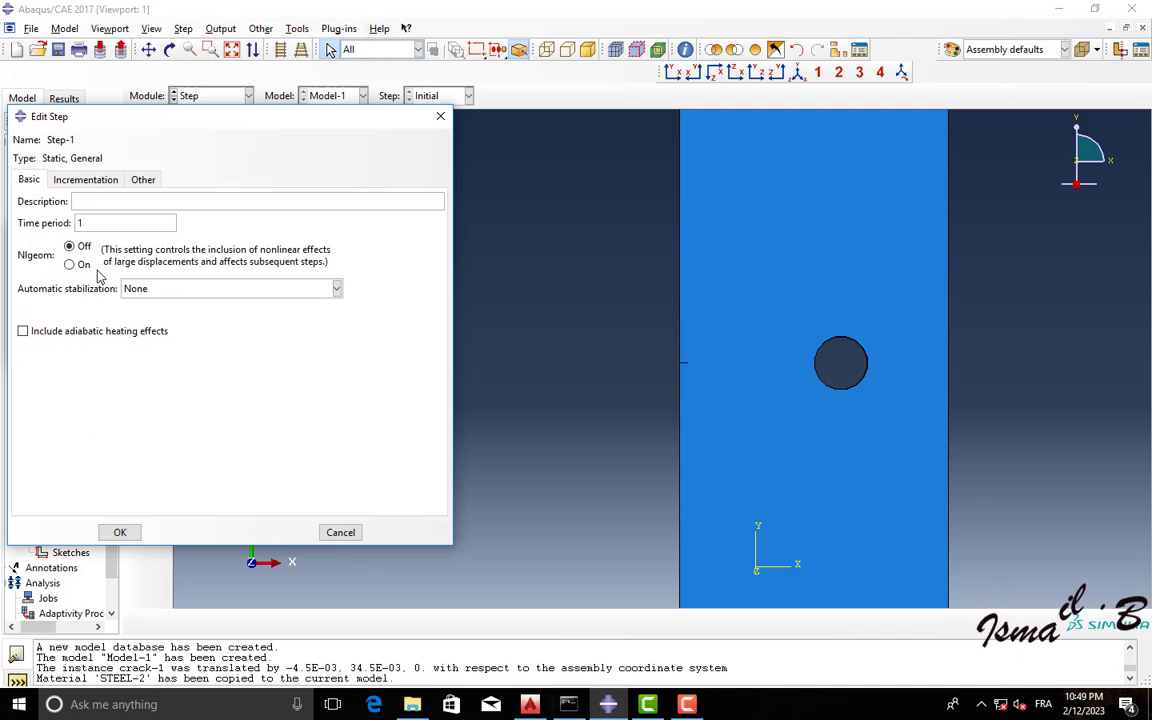
Set the static step's initial increment size to 0.1 and minimum to 1E-025, accept it and close the step manager
left_click(112, 184)
left_click_drag(121, 257, 59, 262)
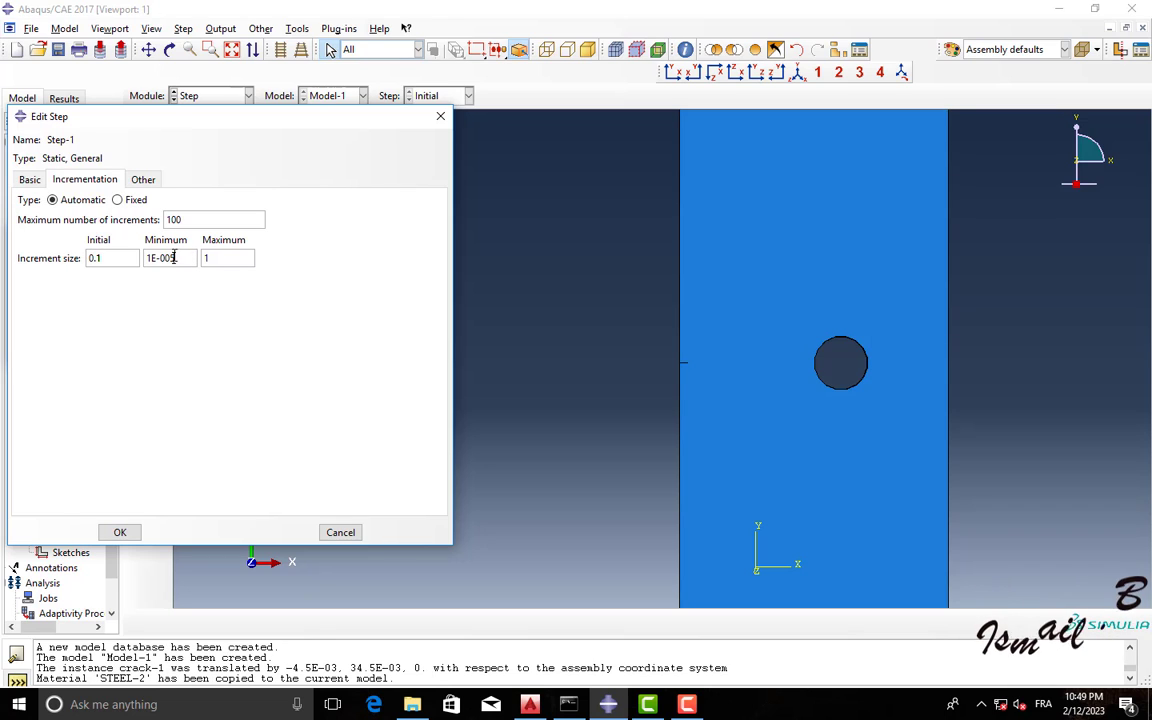
left_click_drag(193, 262, 170, 257)
type("2")
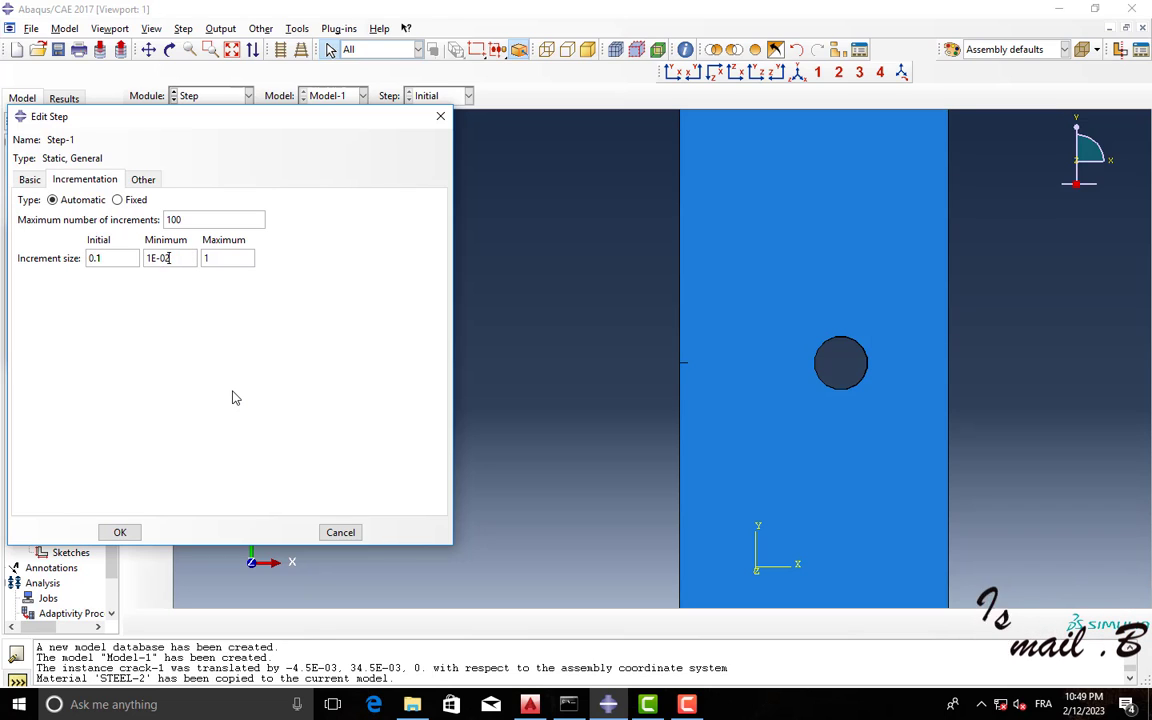
type("5")
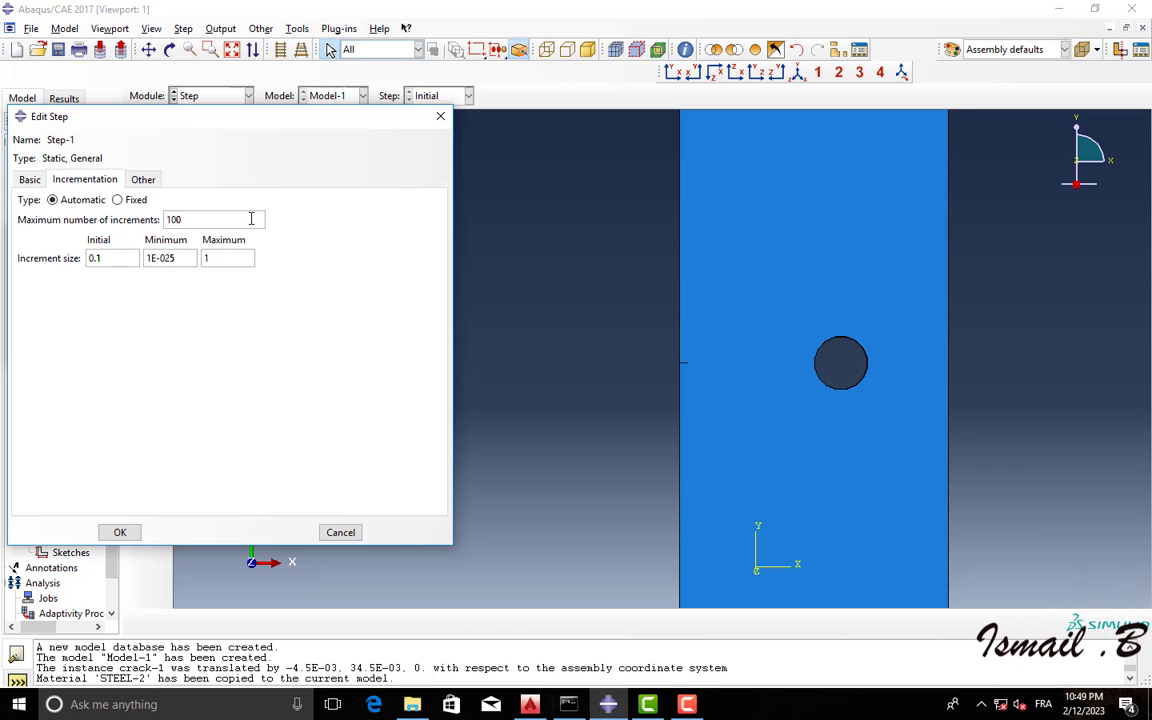
left_click(120, 532)
left_click(405, 351)
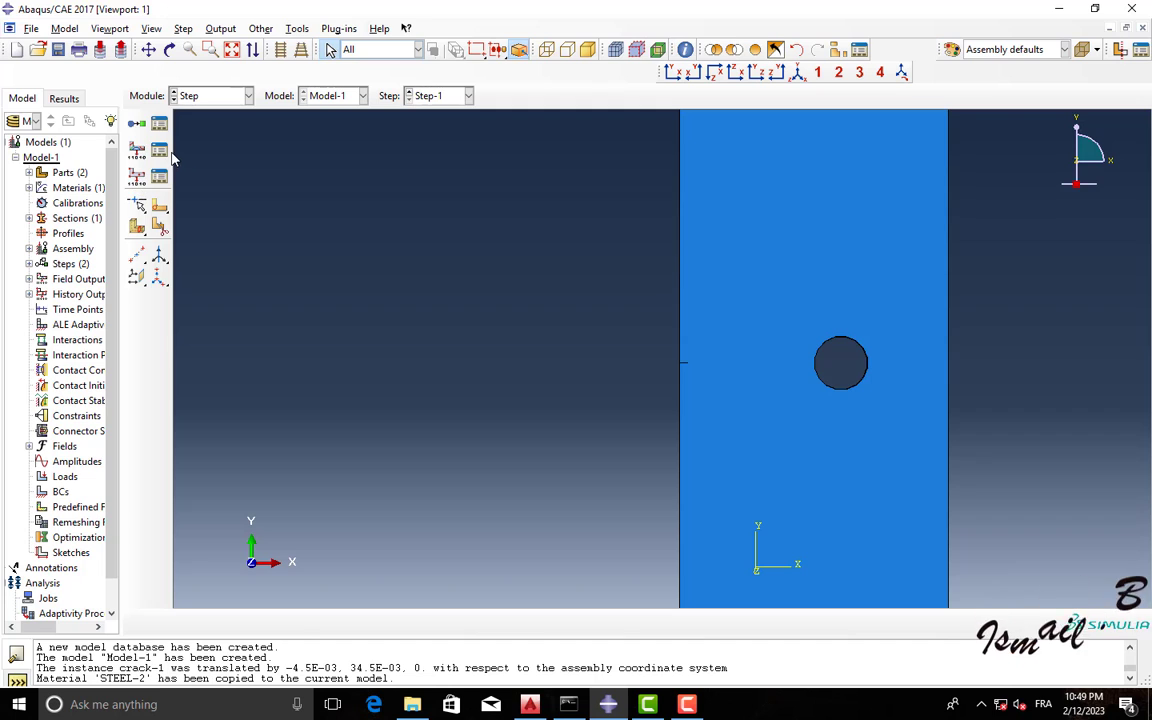
Add STATUS, STATUSXFEM, PHILSM and PSILSM to the field output request of the static step
left_click(159, 123)
left_click(364, 159)
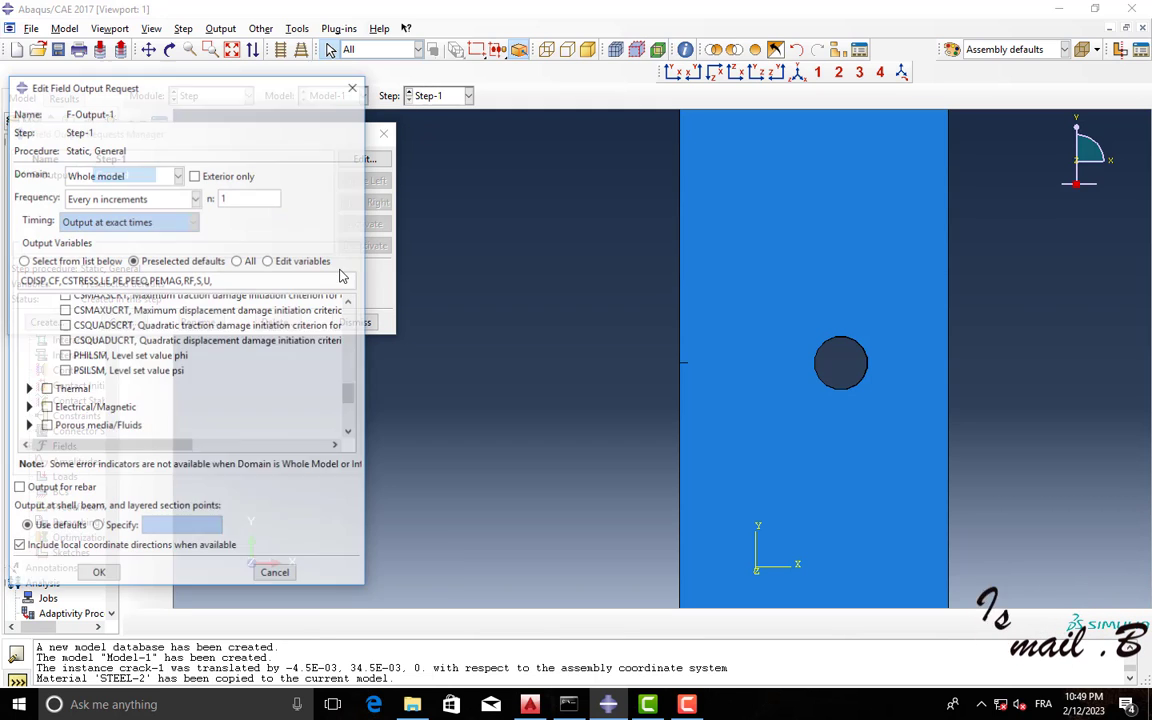
scroll(180, 390, "down", 5)
left_click(184, 414)
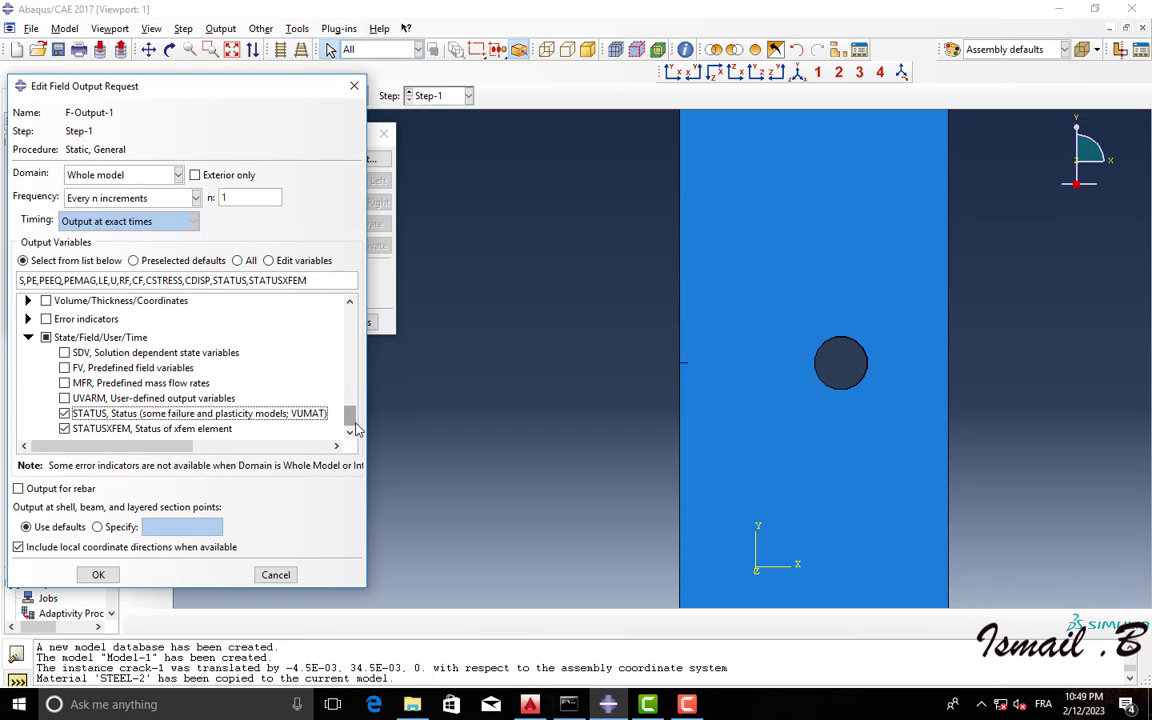
scroll(318, 378, "up", 3)
left_click(101, 323)
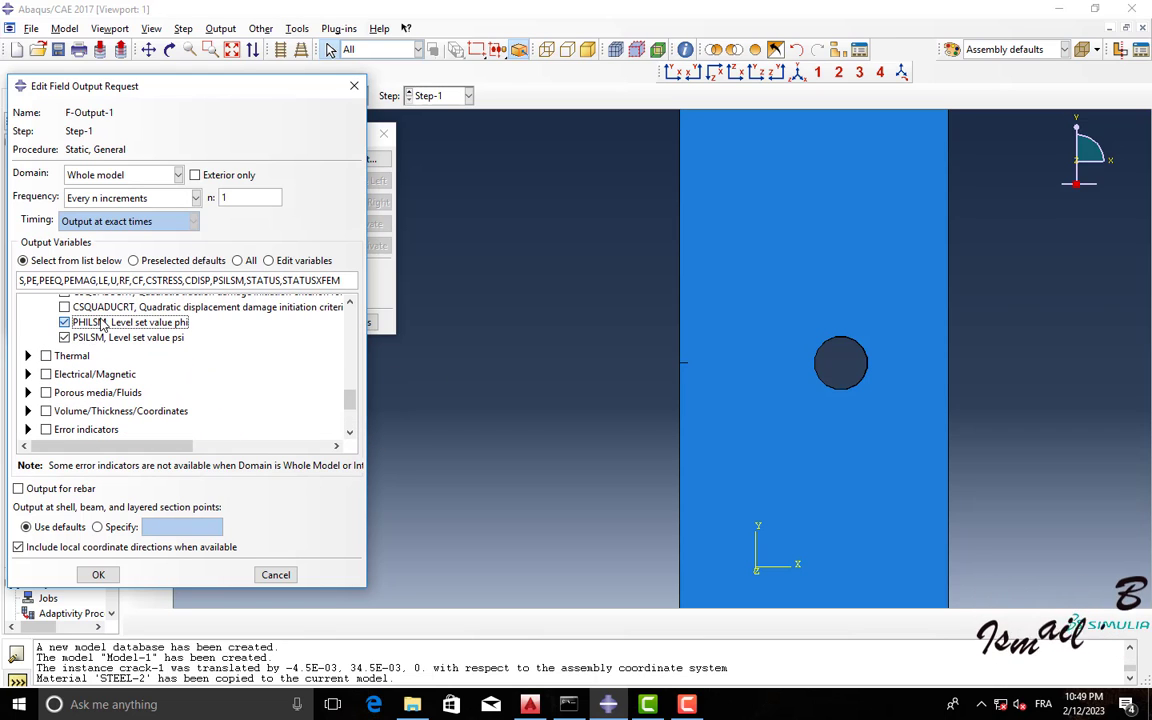
left_click(98, 575)
left_click(360, 322)
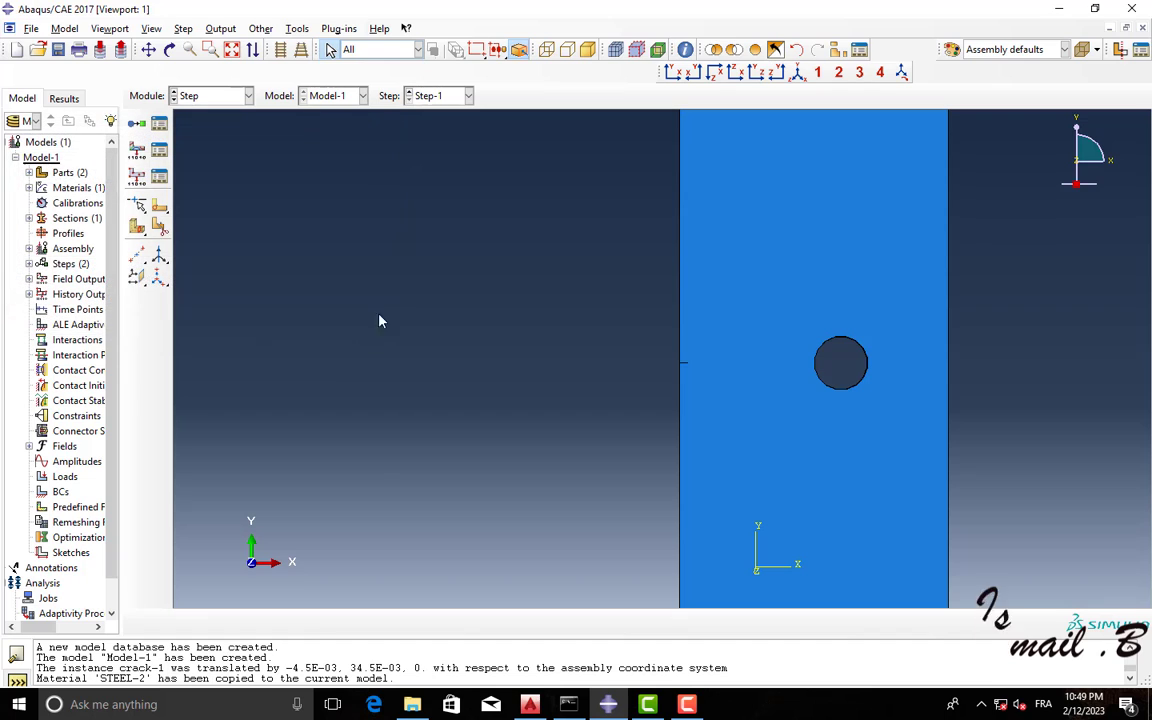
Switch to the Interaction module and create an XFEM crack with the plate as its crack domain
left_click(211, 96)
left_click(205, 170)
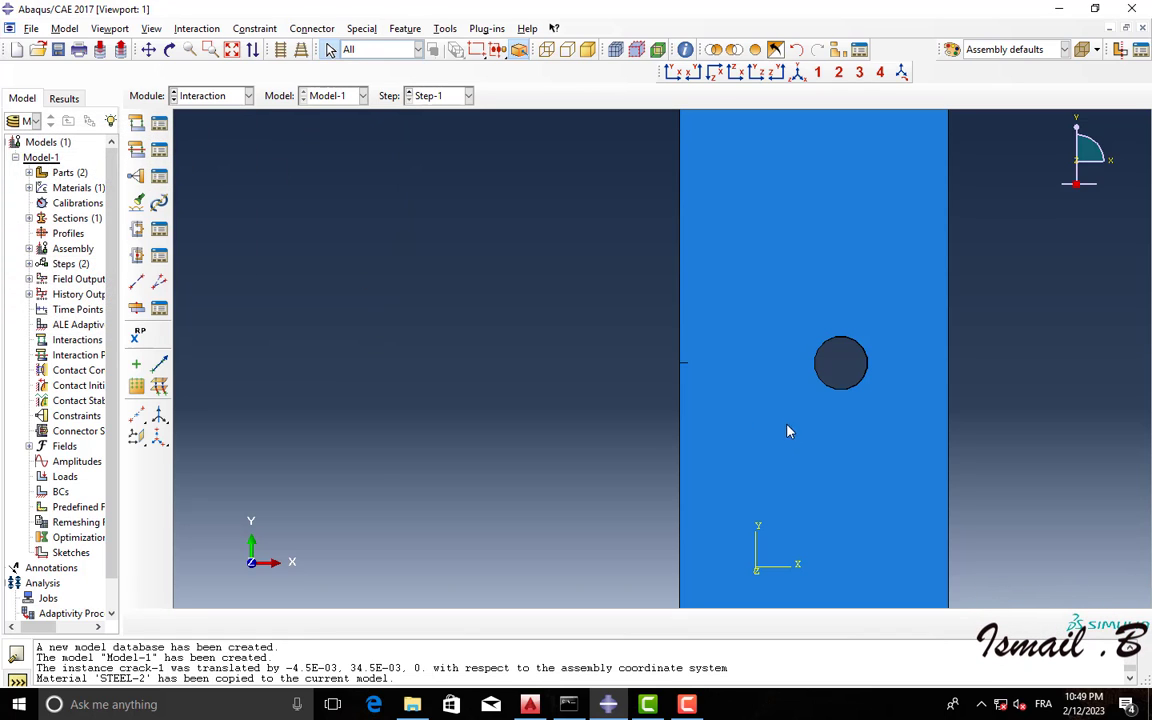
scroll(789, 431, "up", 1)
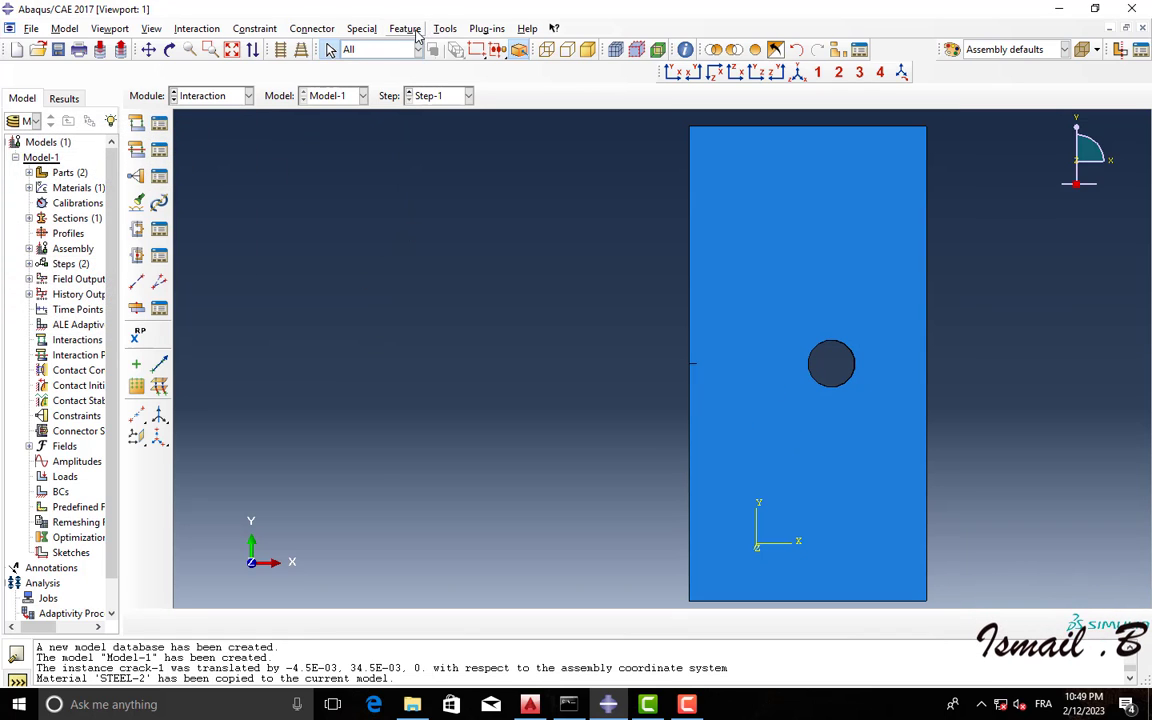
left_click(362, 28)
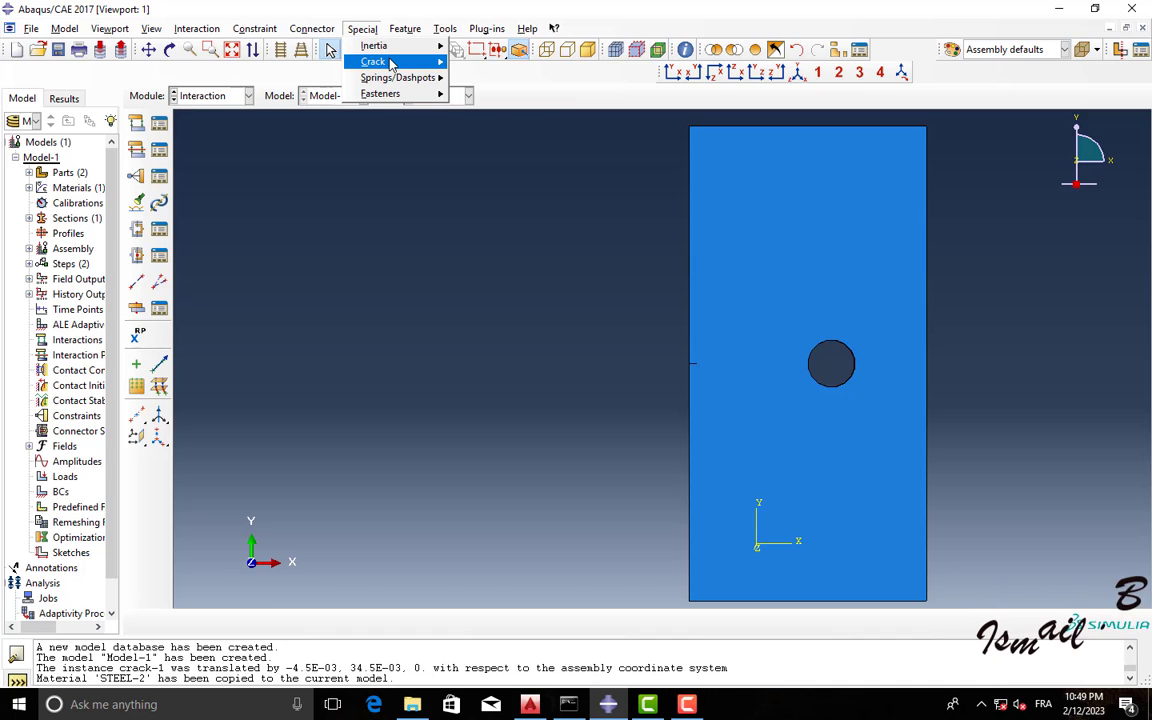
mouse_move(375, 62)
left_click(445, 107)
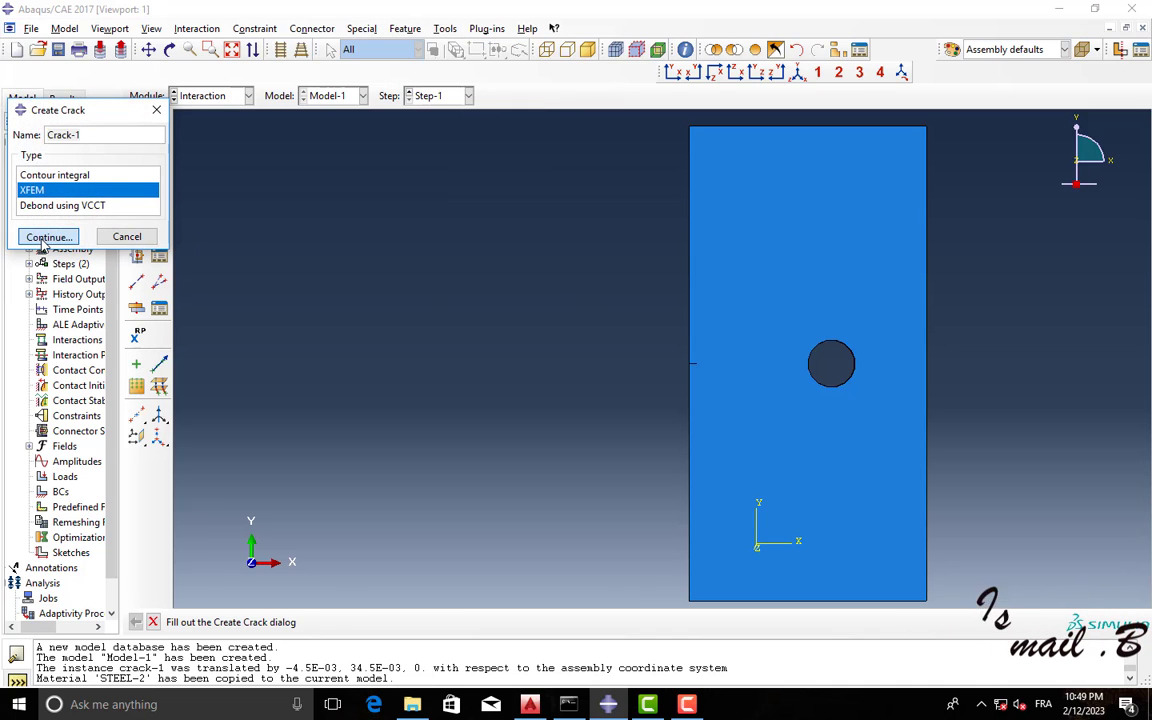
left_click(46, 233)
left_click(695, 250)
left_click(365, 622)
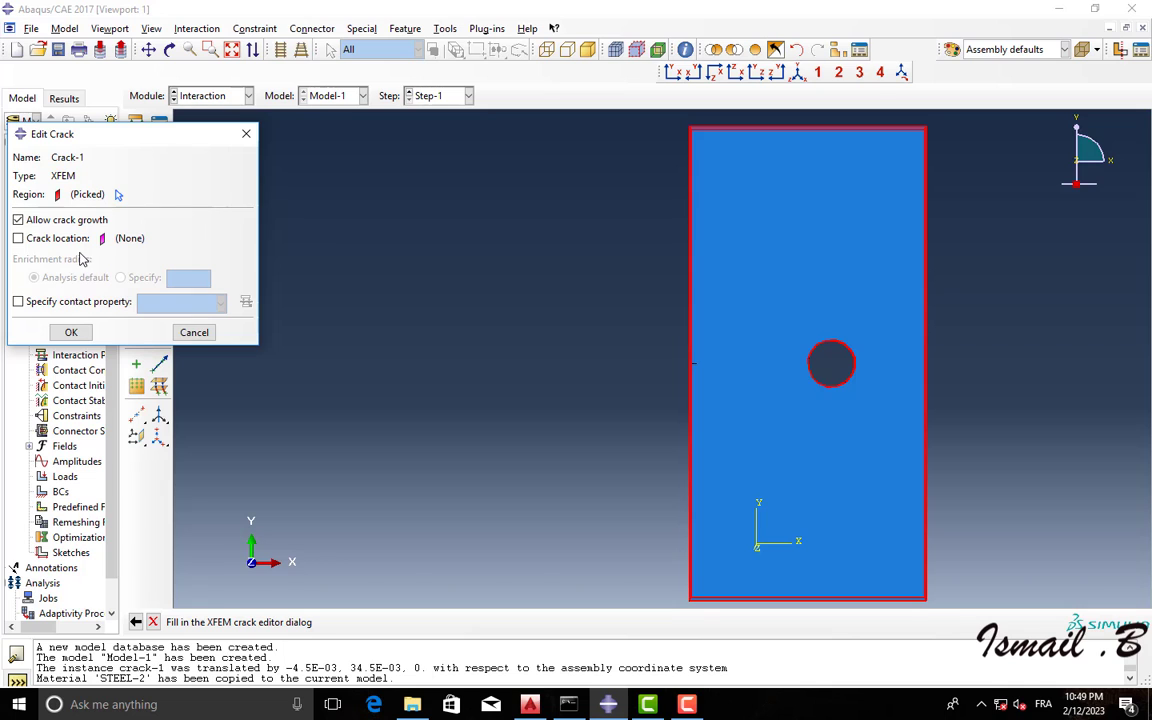
Start choosing the XFEM crack location and display only the crack-1 instance in the viewport
left_click(103, 239)
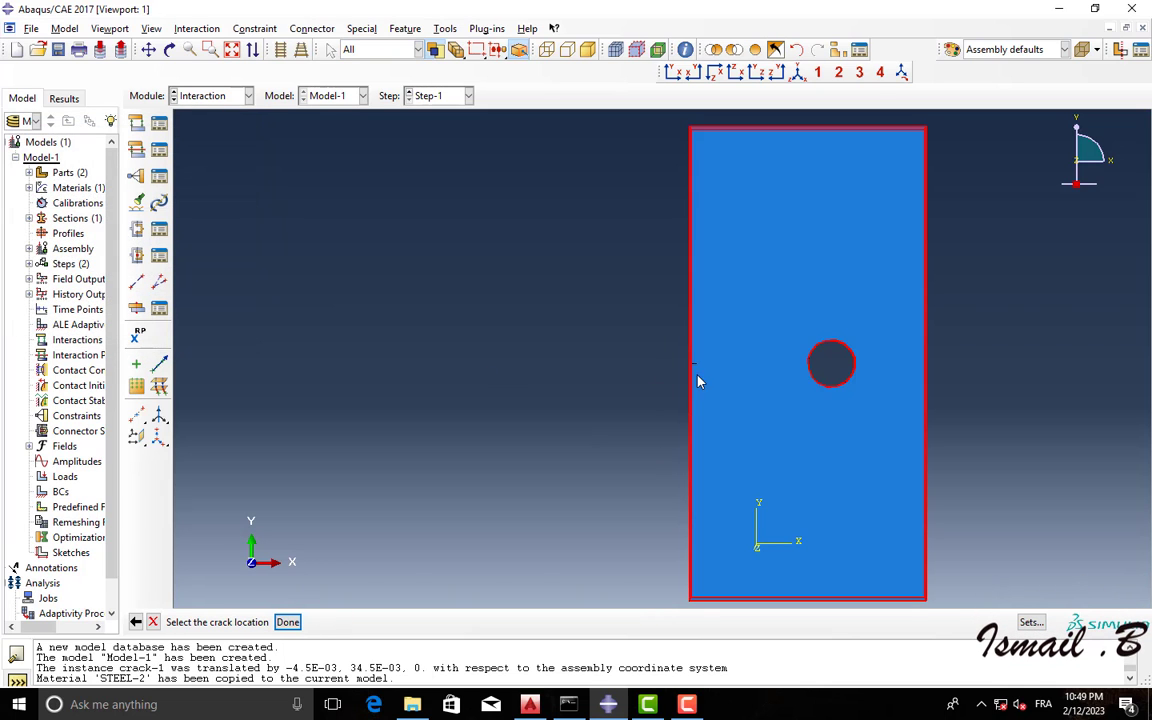
scroll(697, 371, "up", 5)
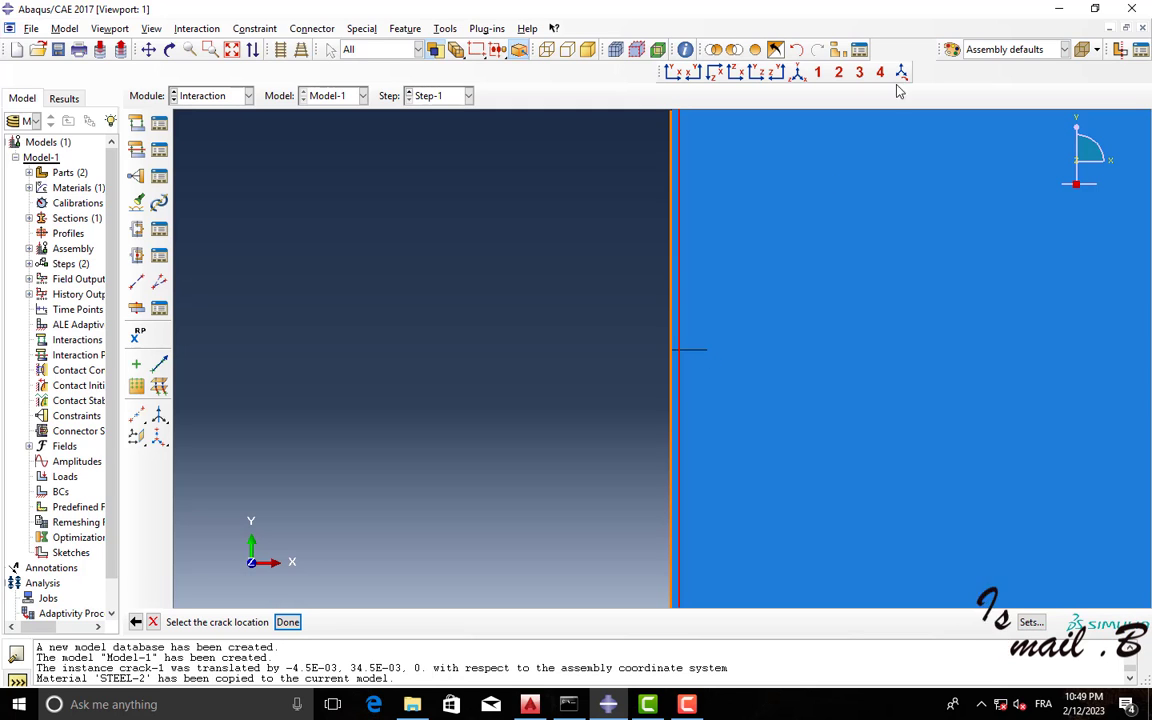
left_click(546, 49)
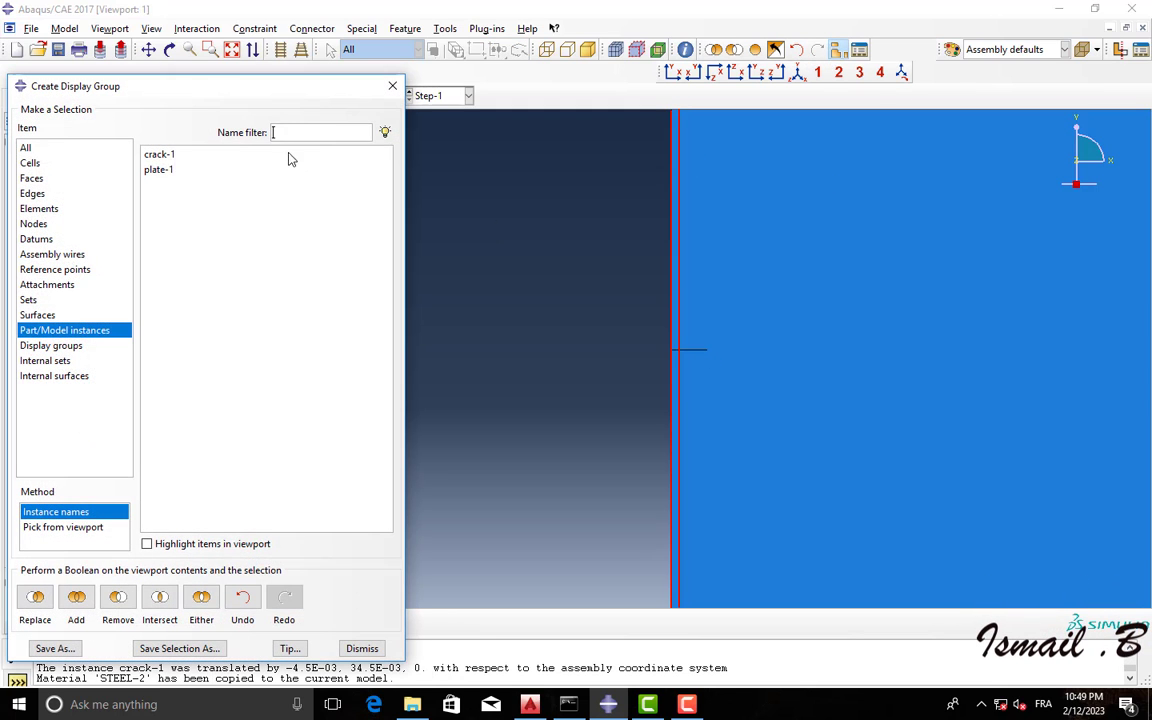
left_click(156, 155)
left_click(35, 597)
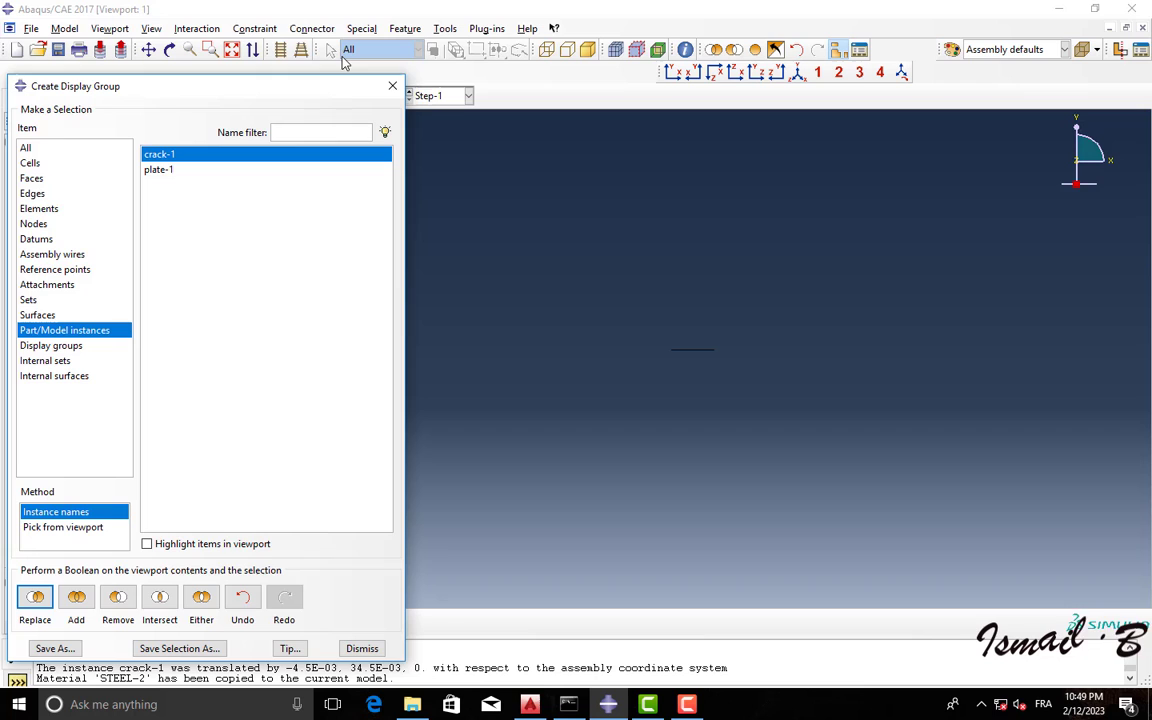
left_click(392, 86)
Assign the crack-1 surface as the crack location and accept the XFEM crack definition
left_click_drag(766, 407, 764, 401)
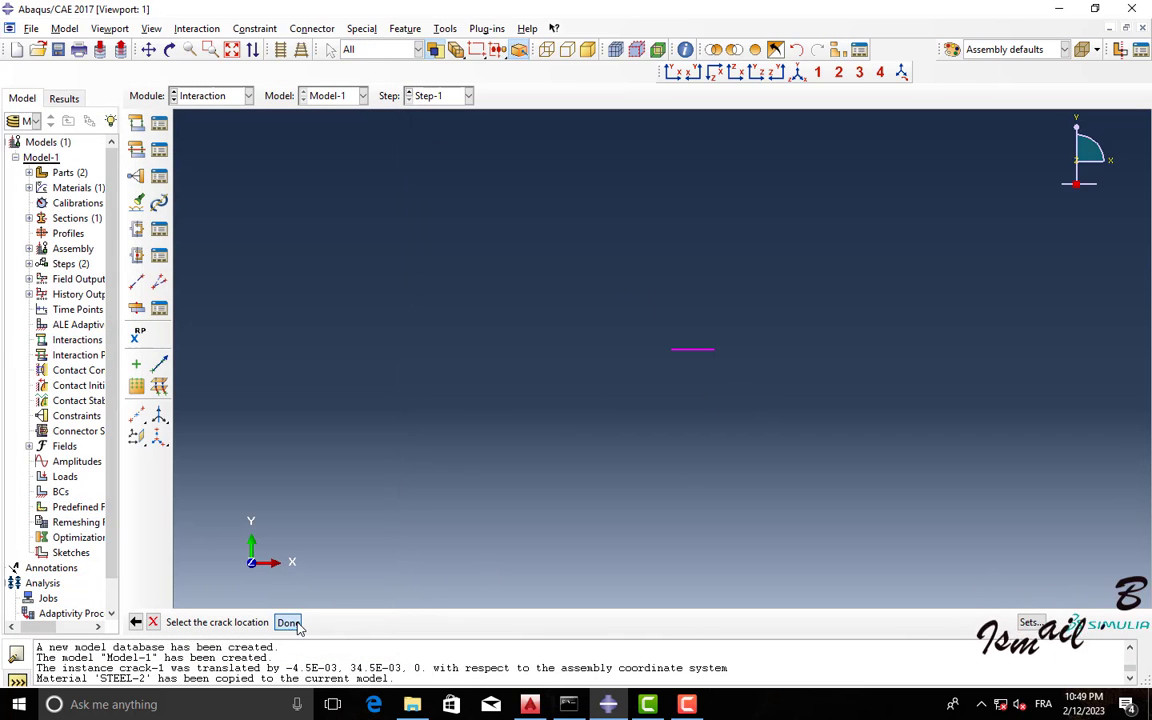
left_click(287, 622)
left_click(71, 332)
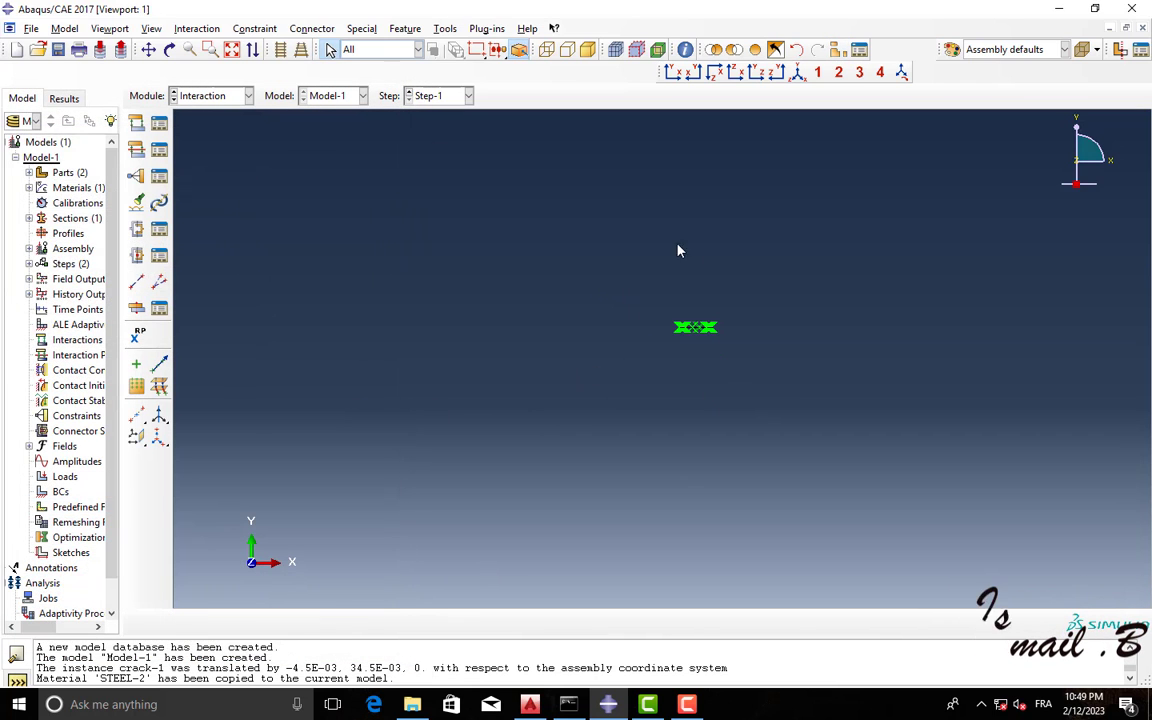
Switch to the Load module and show the whole assembly again in the isometric view
left_click(170, 51)
left_click_drag(771, 366, 733, 372)
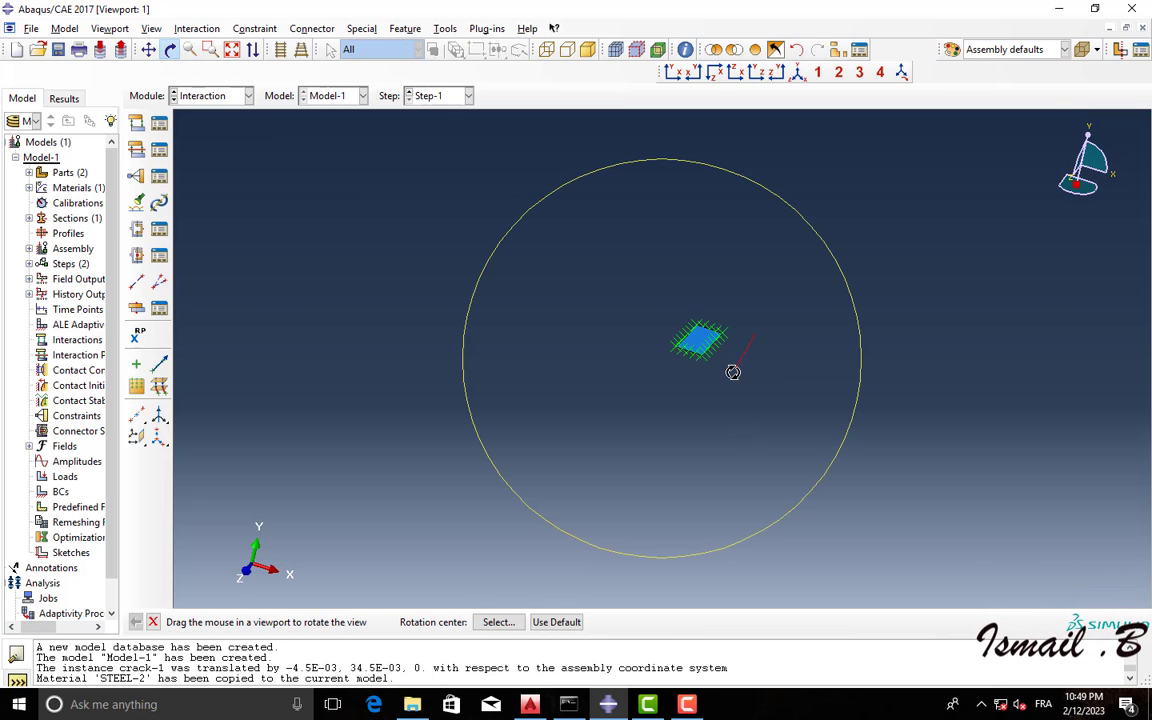
left_click_drag(682, 415, 668, 389)
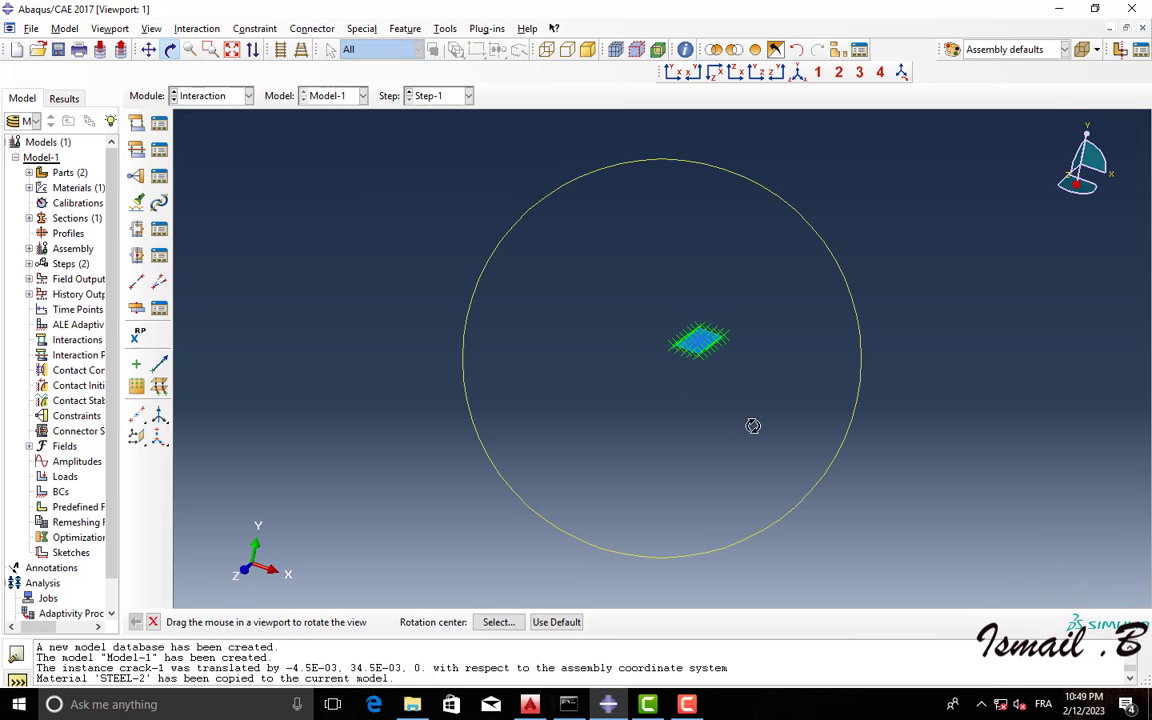
left_click(209, 96)
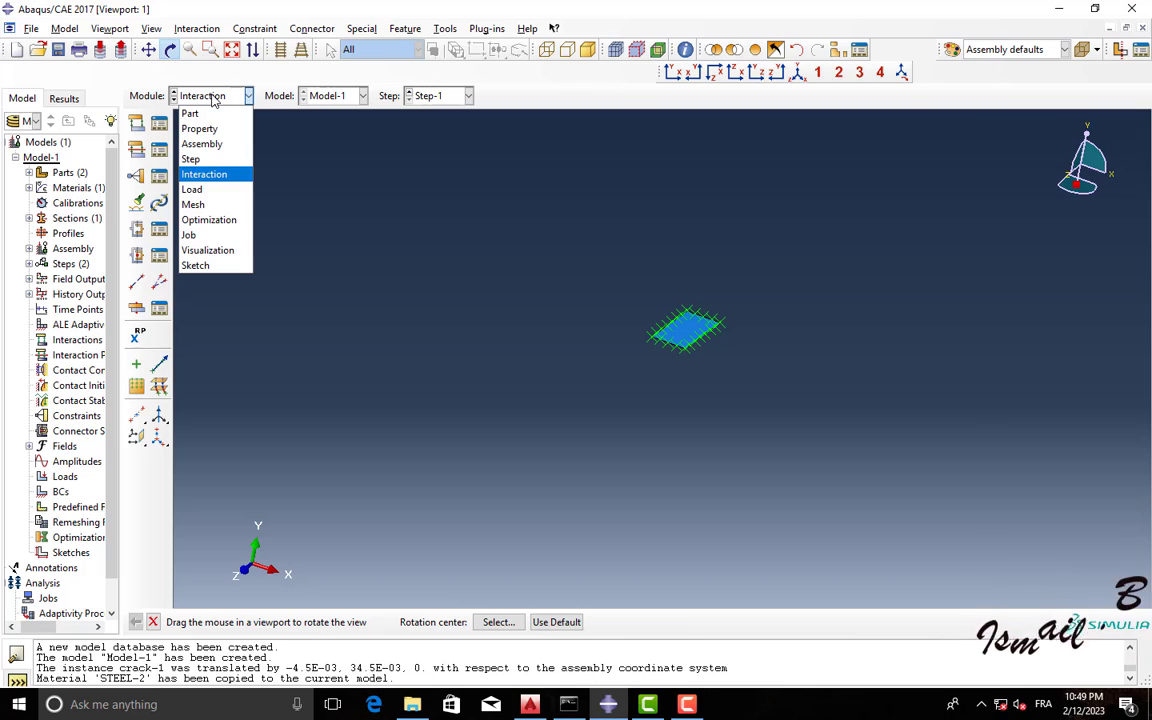
left_click(212, 191)
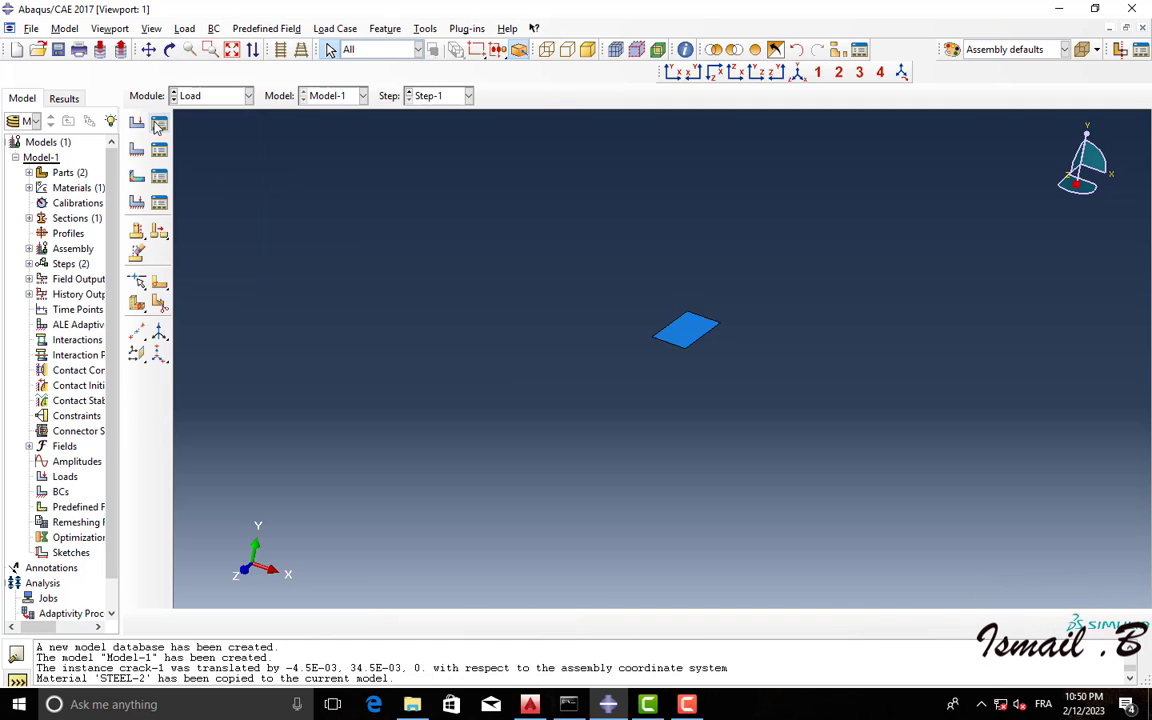
scroll(753, 203, "up", 5)
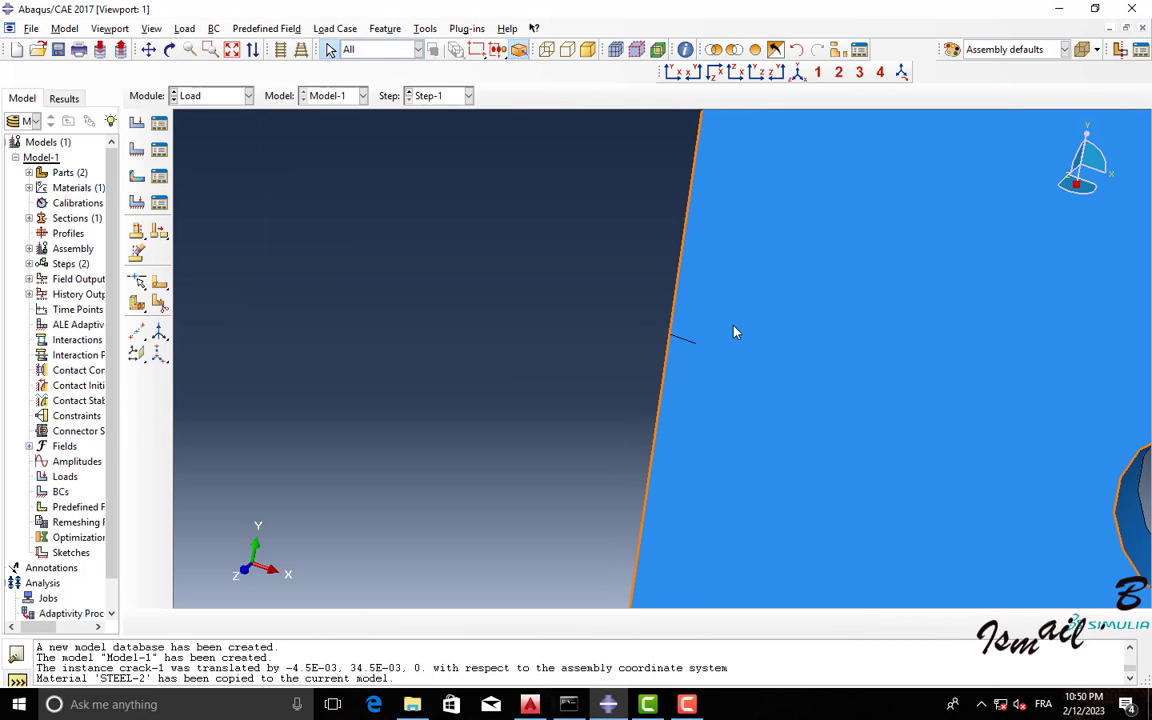
left_click(797, 74)
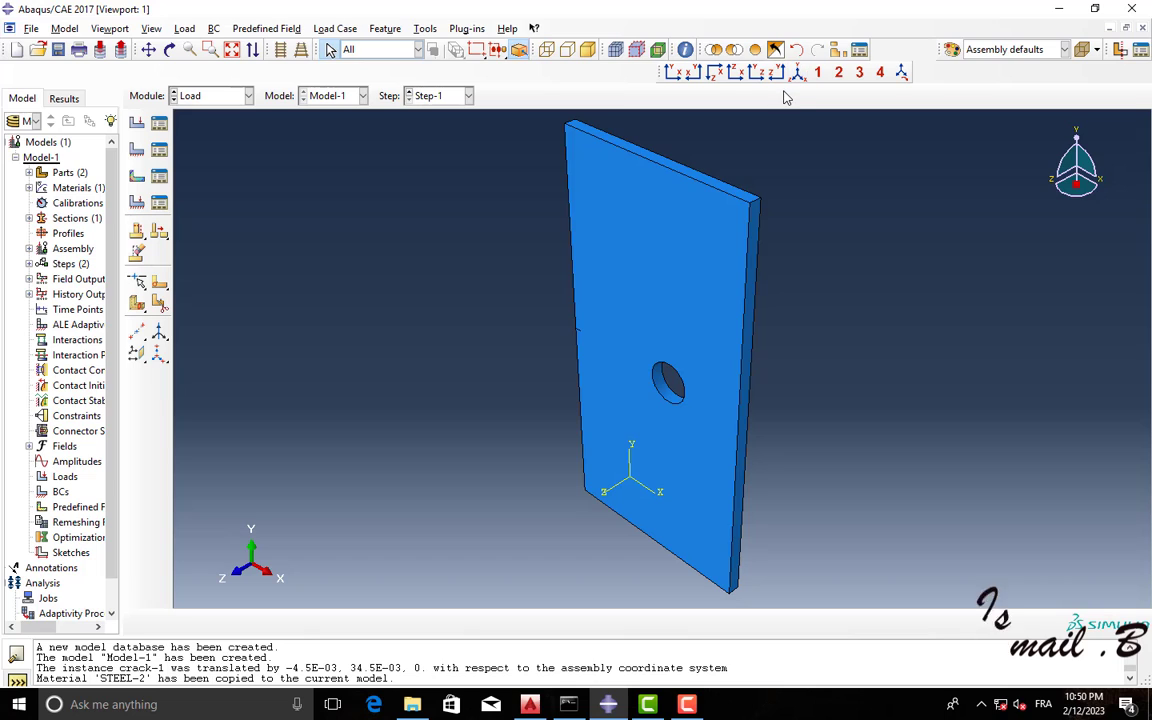
Create a Displacement/Rotation boundary condition in Step-1 on the plate's bottom end face
left_click(159, 156)
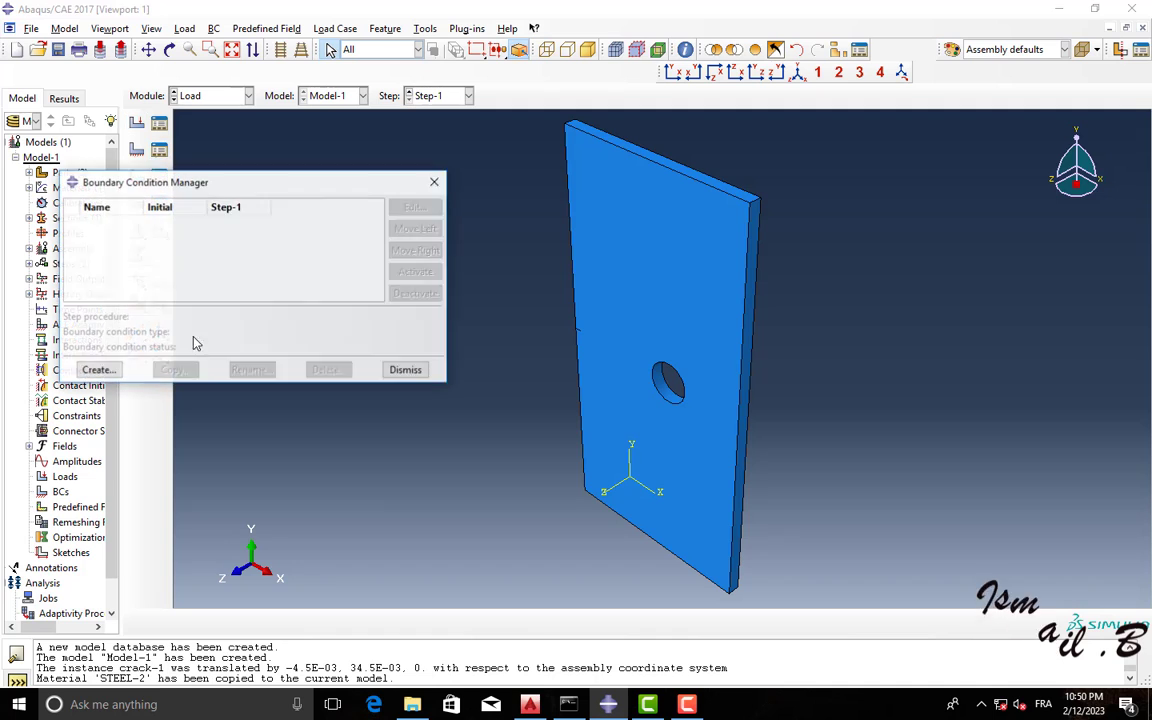
left_click(98, 369)
left_click(80, 438)
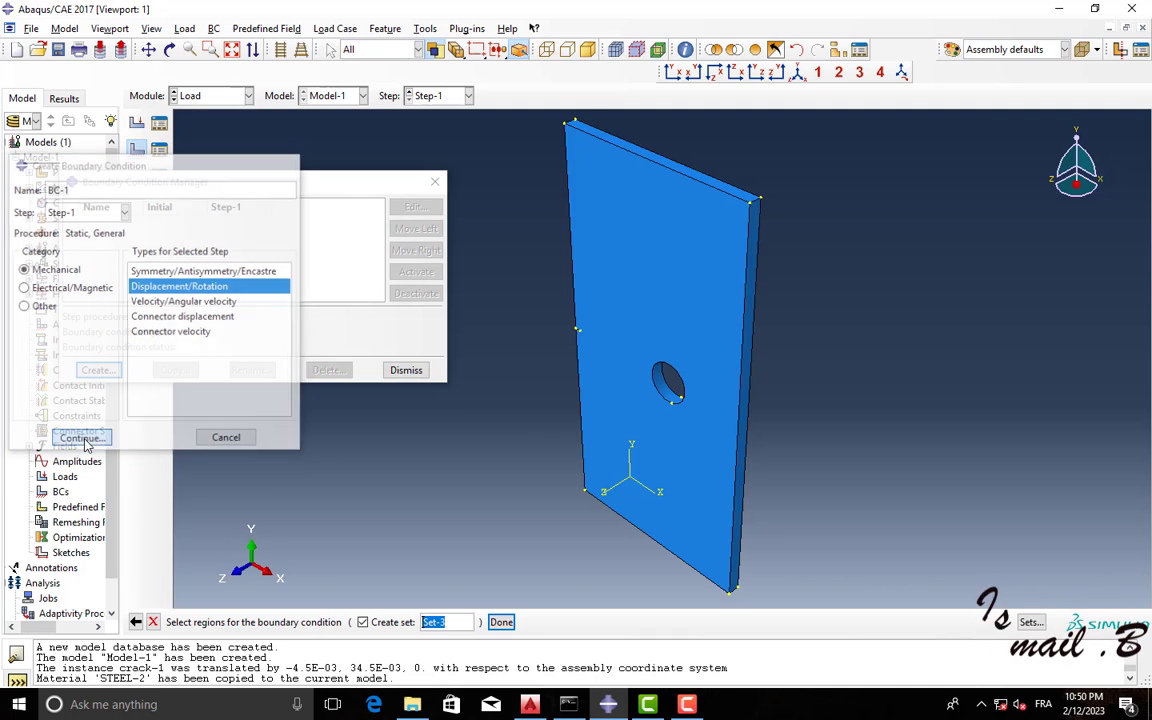
left_click(166, 50)
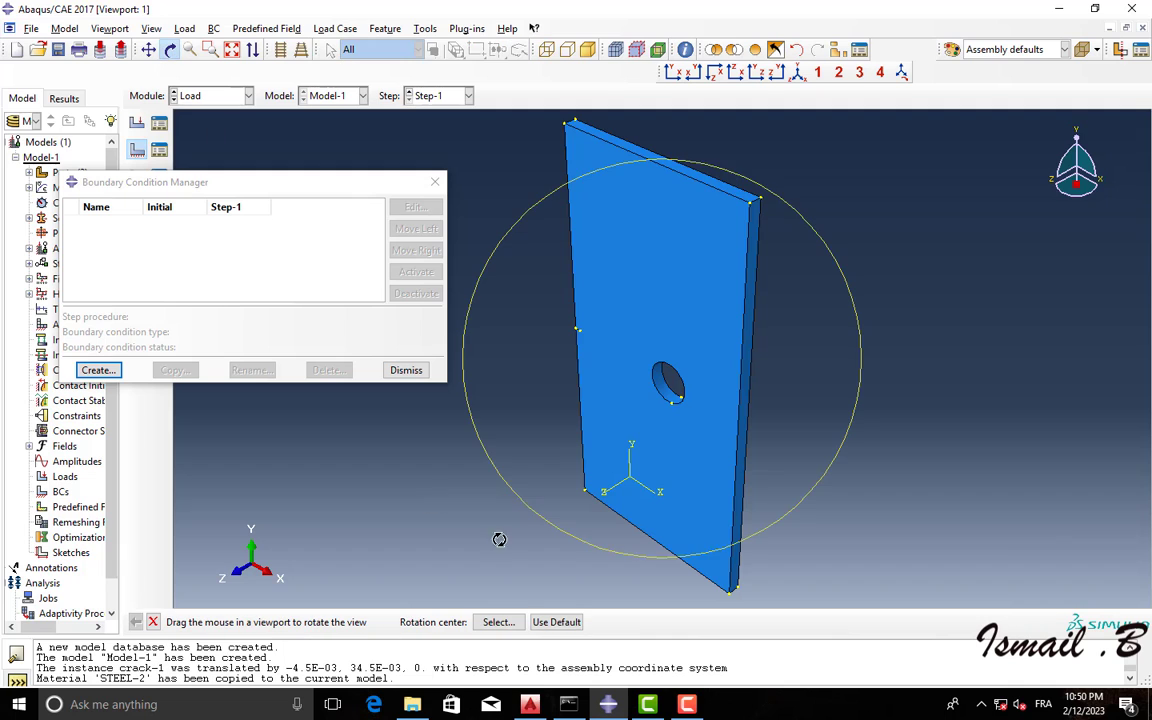
left_click_drag(496, 535, 323, 197)
key("Escape")
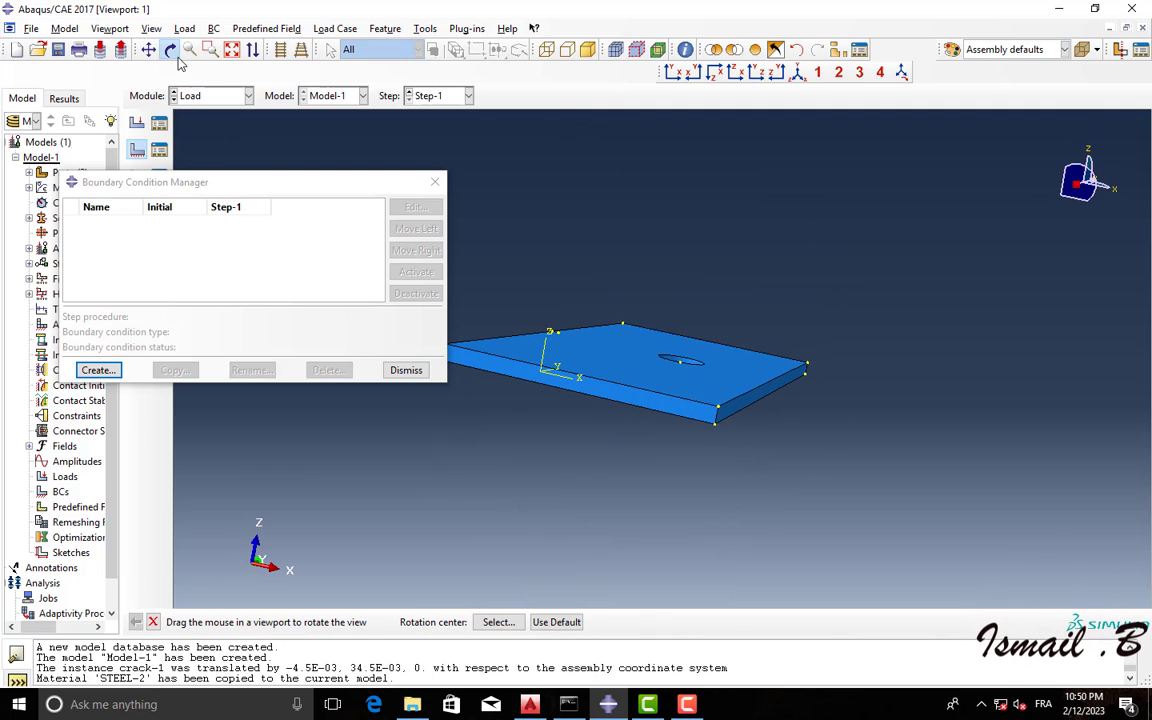
left_click(514, 376)
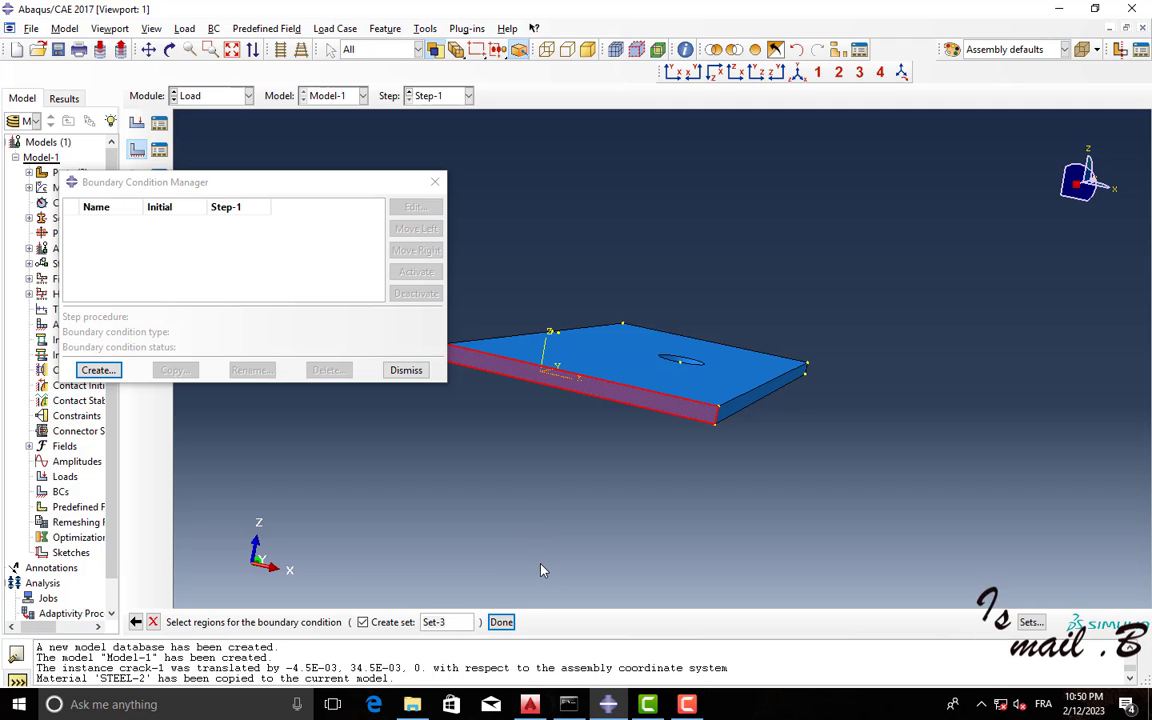
left_click(501, 622)
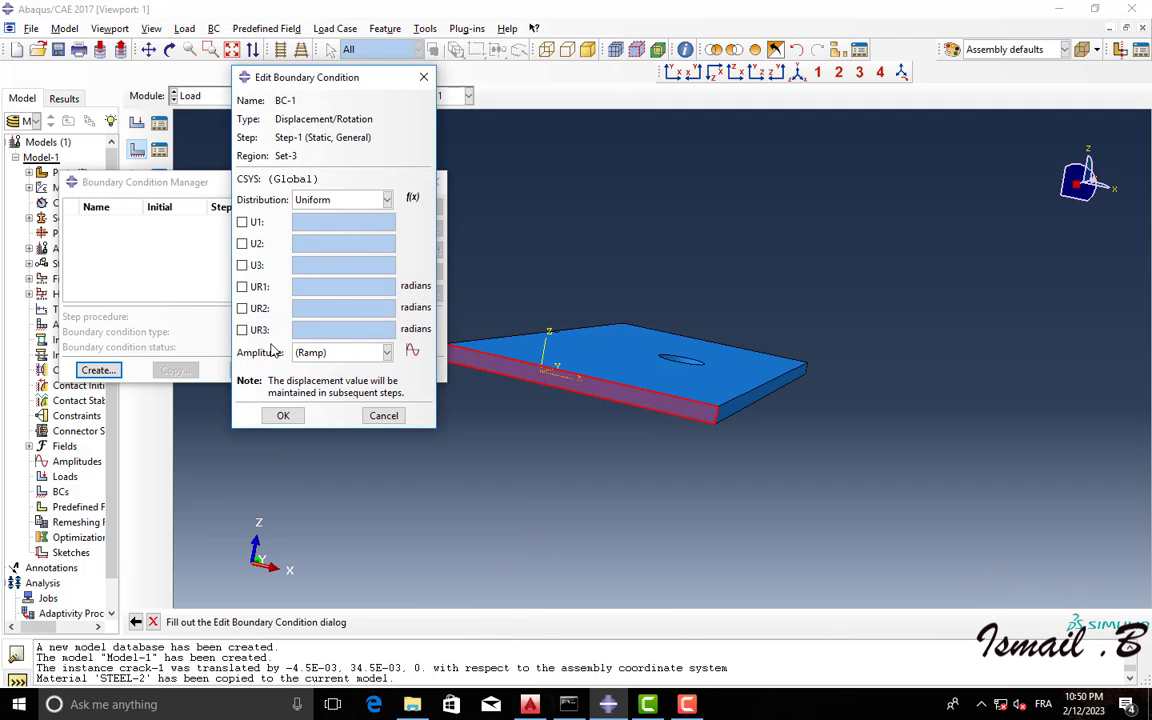
Fix the bottom face by constraining U1, U2, U3, UR1, UR2 and UR3 to 0, and accept the boundary condition
left_click(255, 222)
left_click(256, 244)
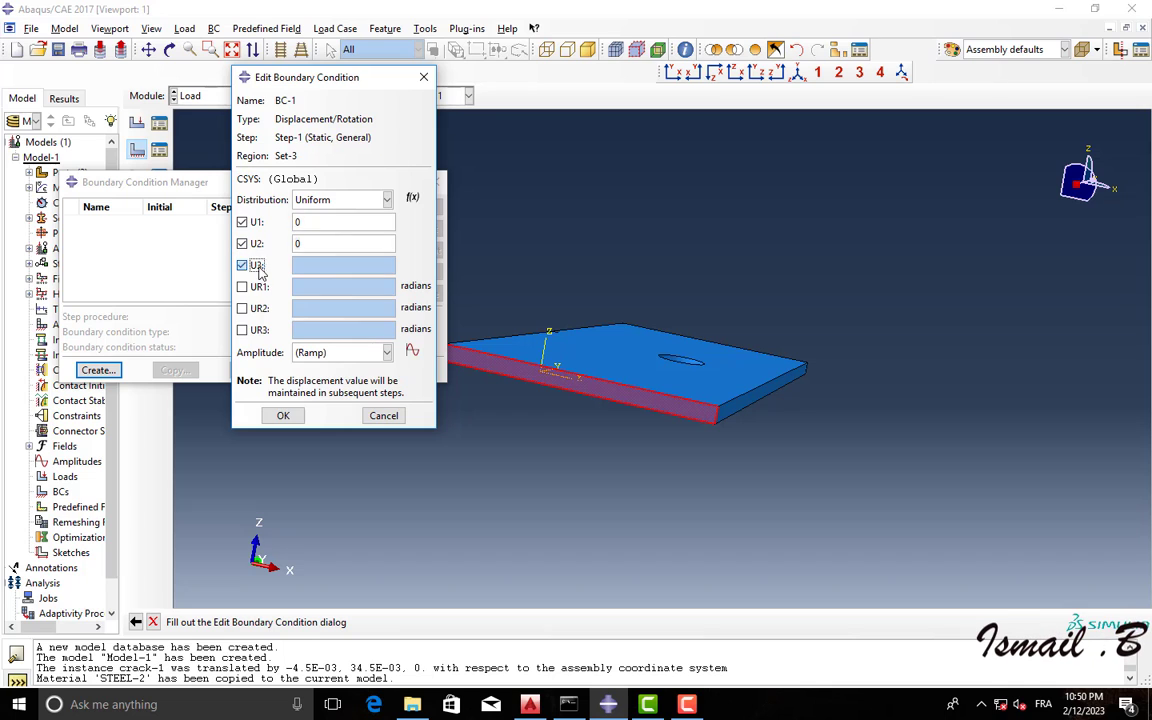
left_click(256, 265)
left_click(260, 287)
left_click(258, 329)
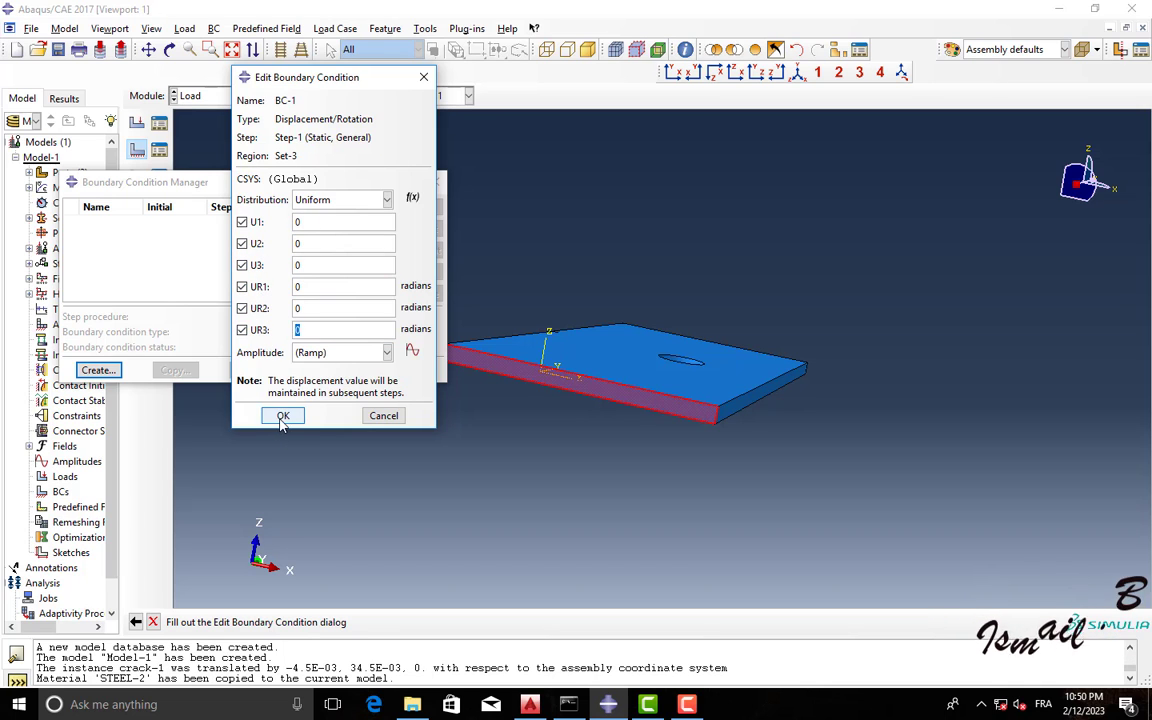
left_click(283, 415)
Create a second Displacement/Rotation boundary condition in Step-1 on the plate's top end face
left_click(170, 50)
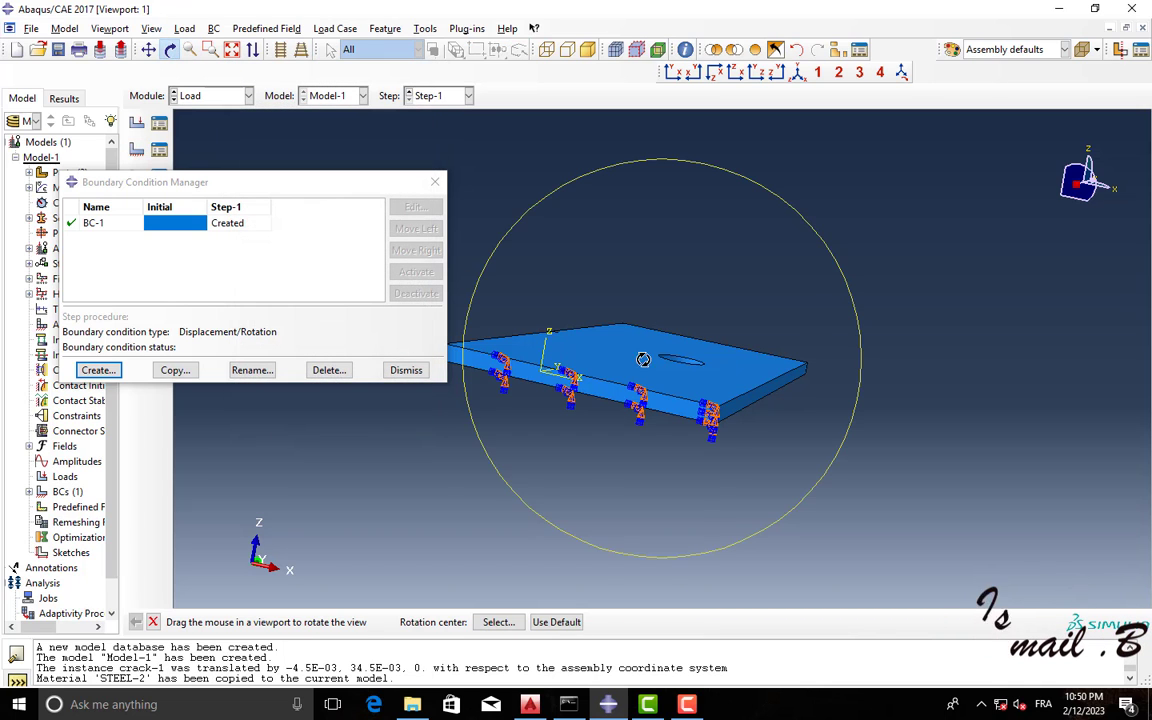
mouse_move(638, 357)
left_mouse_down()
mouse_move(684, 334)
mouse_move(604, 353)
mouse_move(648, 342)
left_mouse_up()
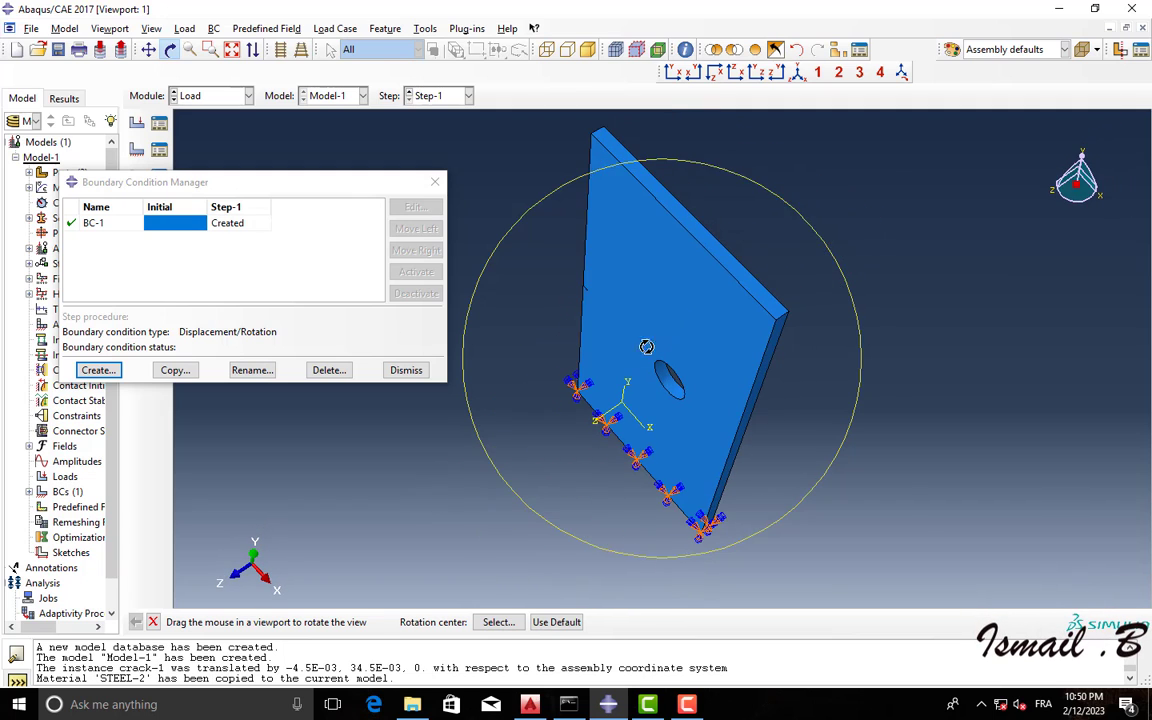
left_click(98, 370)
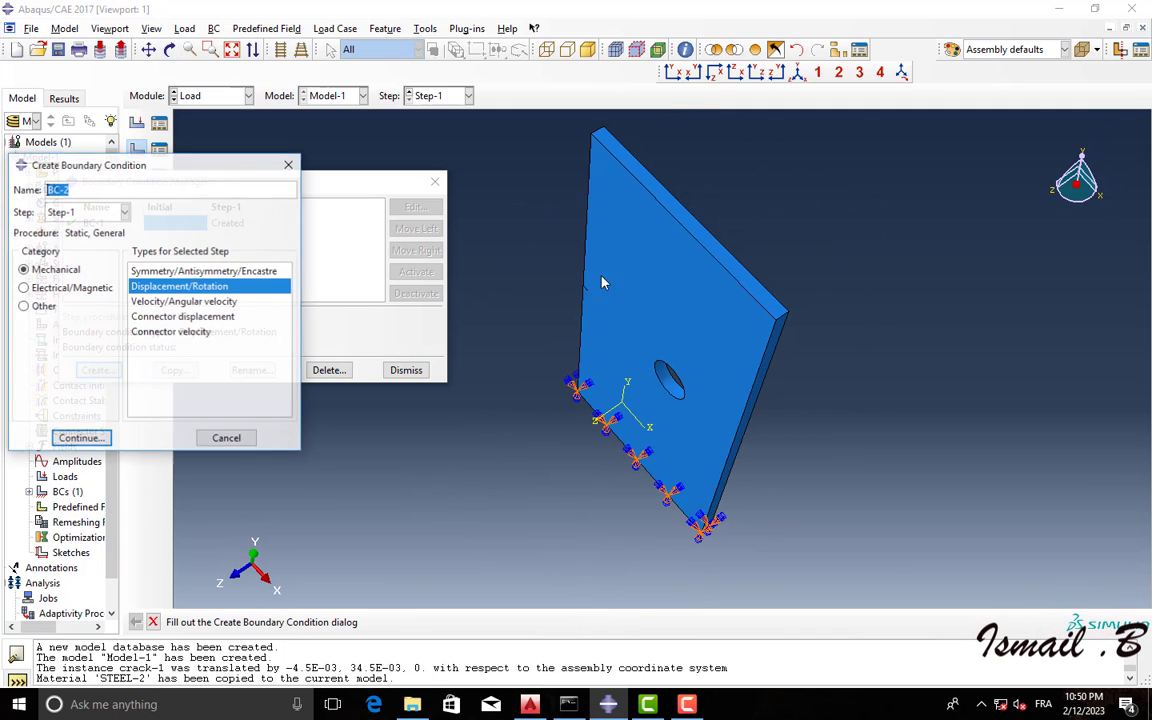
left_click(81, 438)
left_click(710, 247)
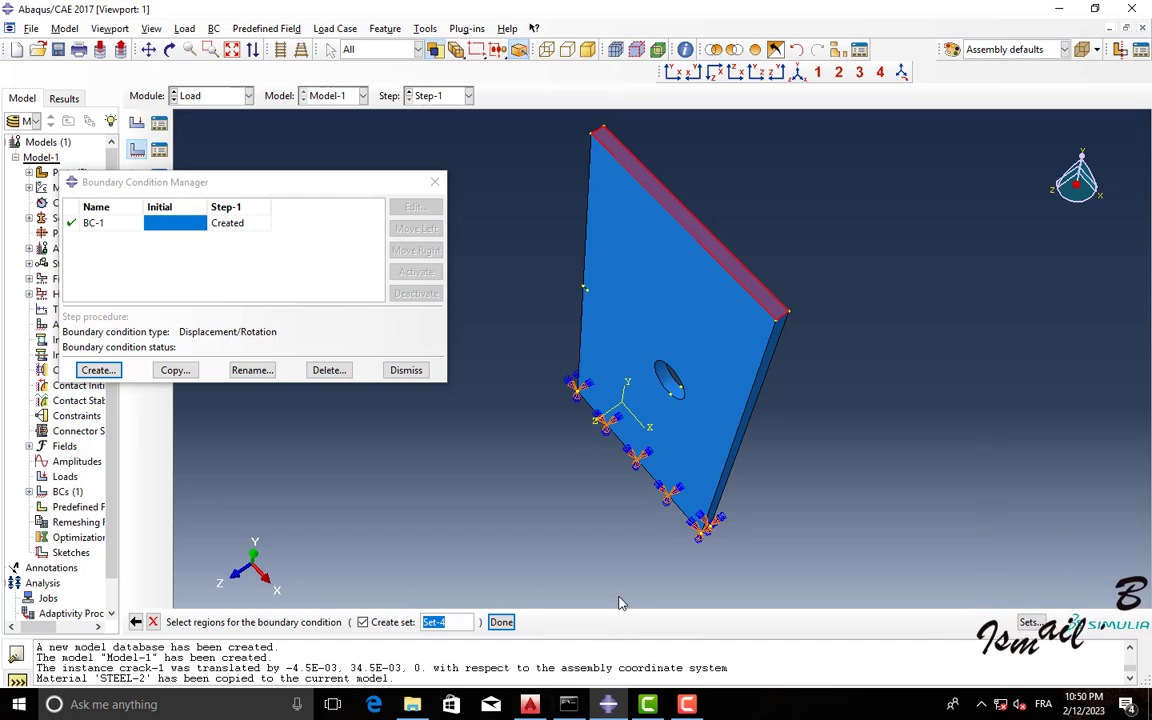
left_click(501, 622)
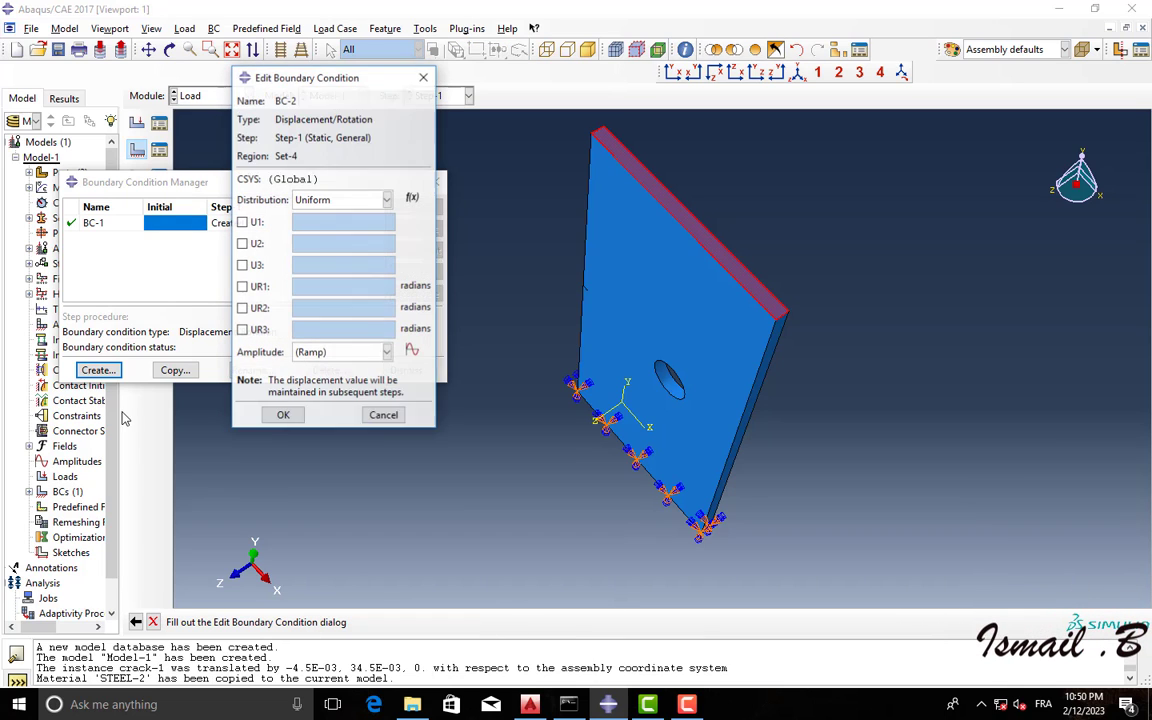
Set the top face's U2 displacement to 10e-3 and all other displacements and rotations to 0, and accept the boundary condition
left_click(256, 222)
left_click(256, 265)
left_click(258, 286)
left_click(260, 308)
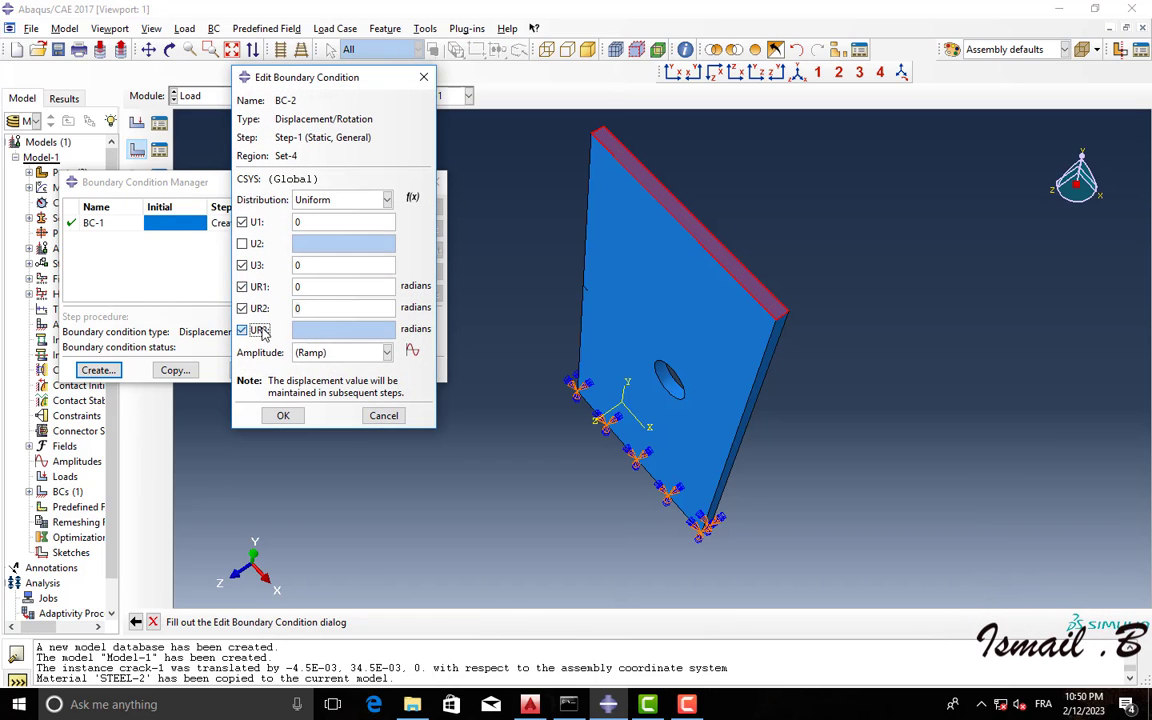
left_click(250, 243)
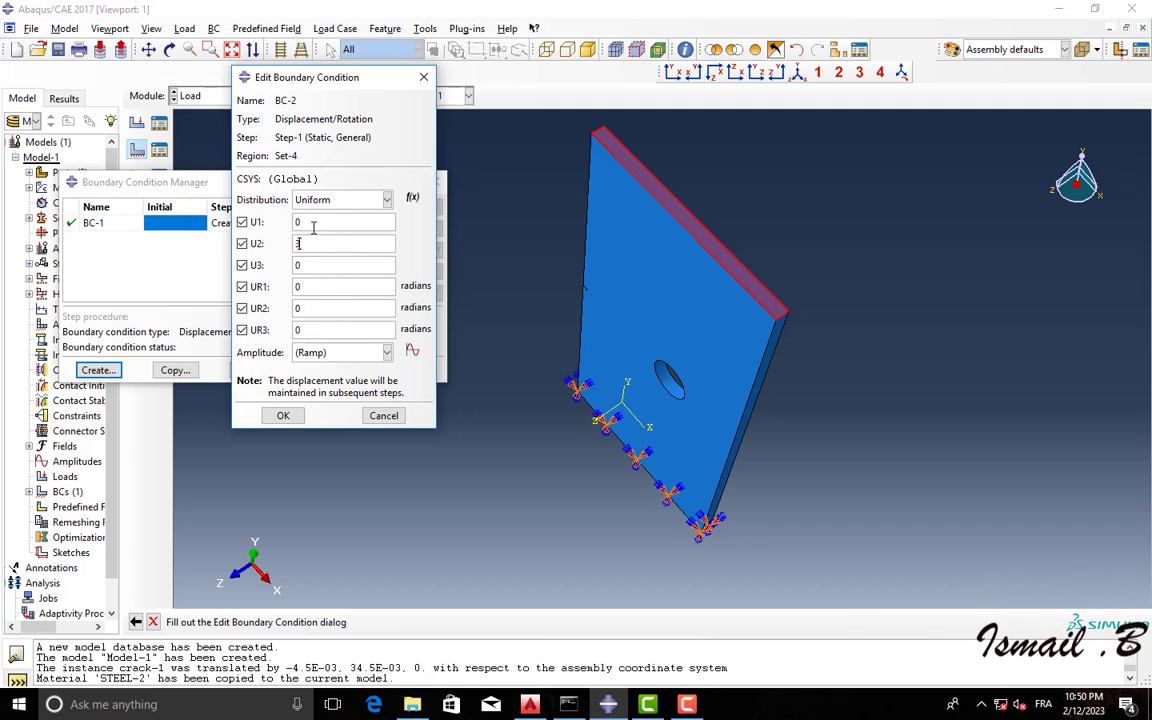
type("3e-3")
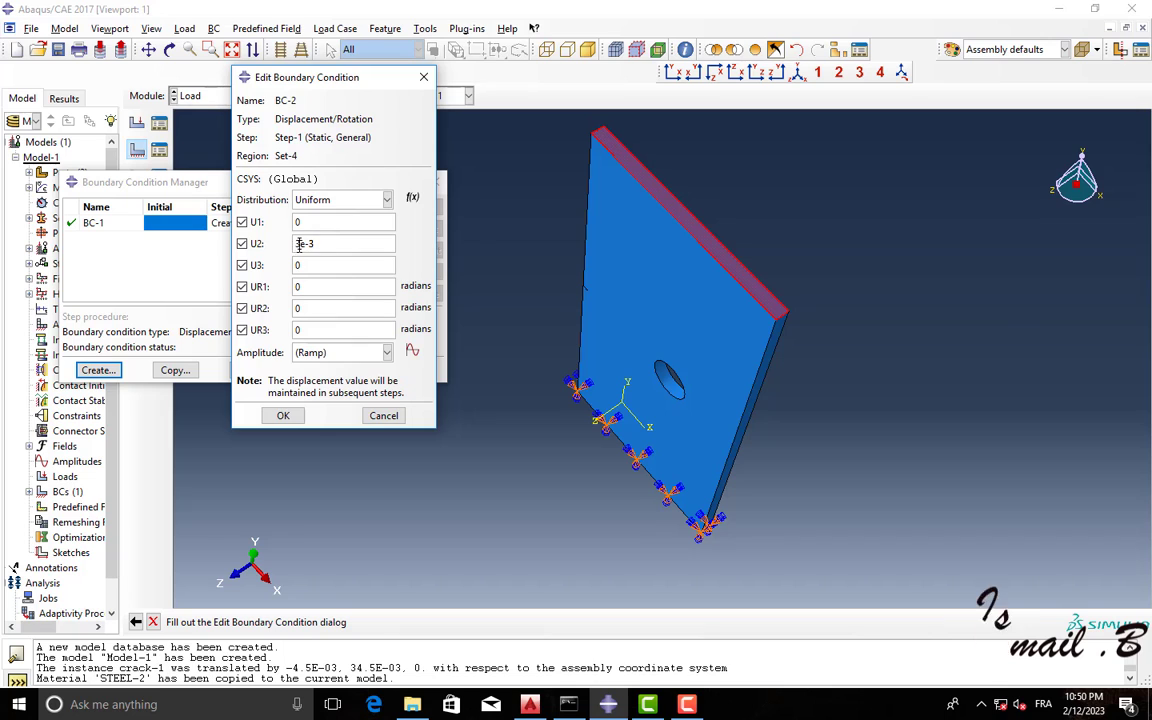
left_click_drag(298, 244, 293, 244)
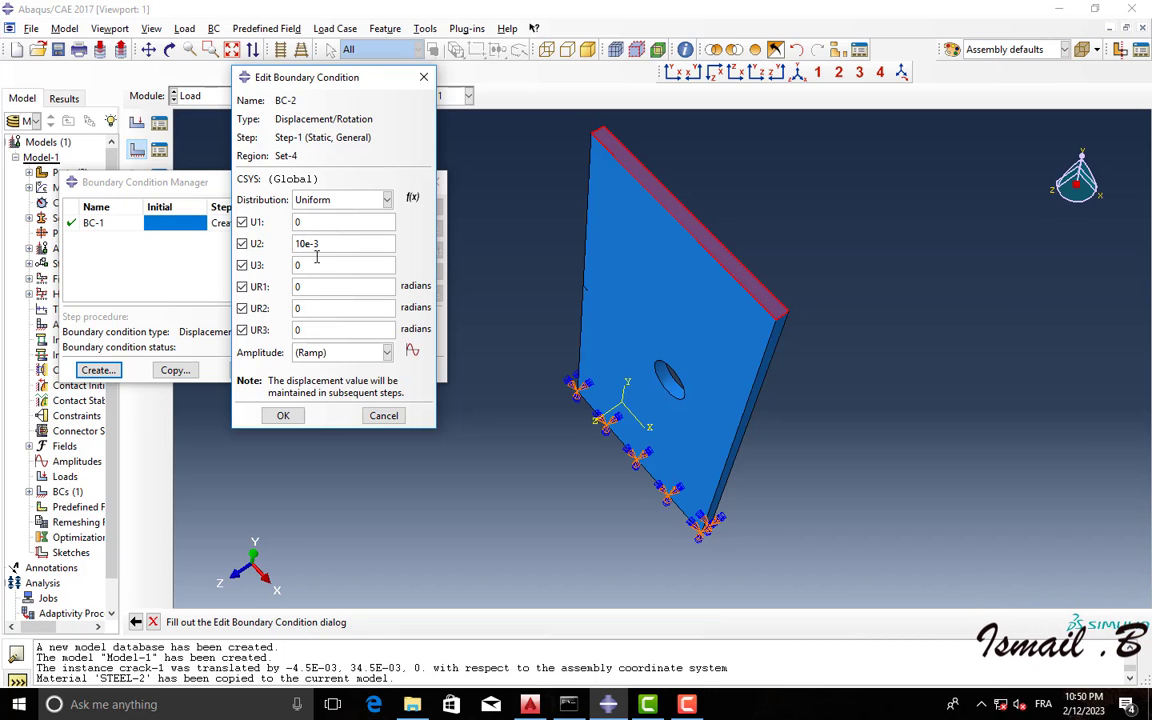
left_click(282, 416)
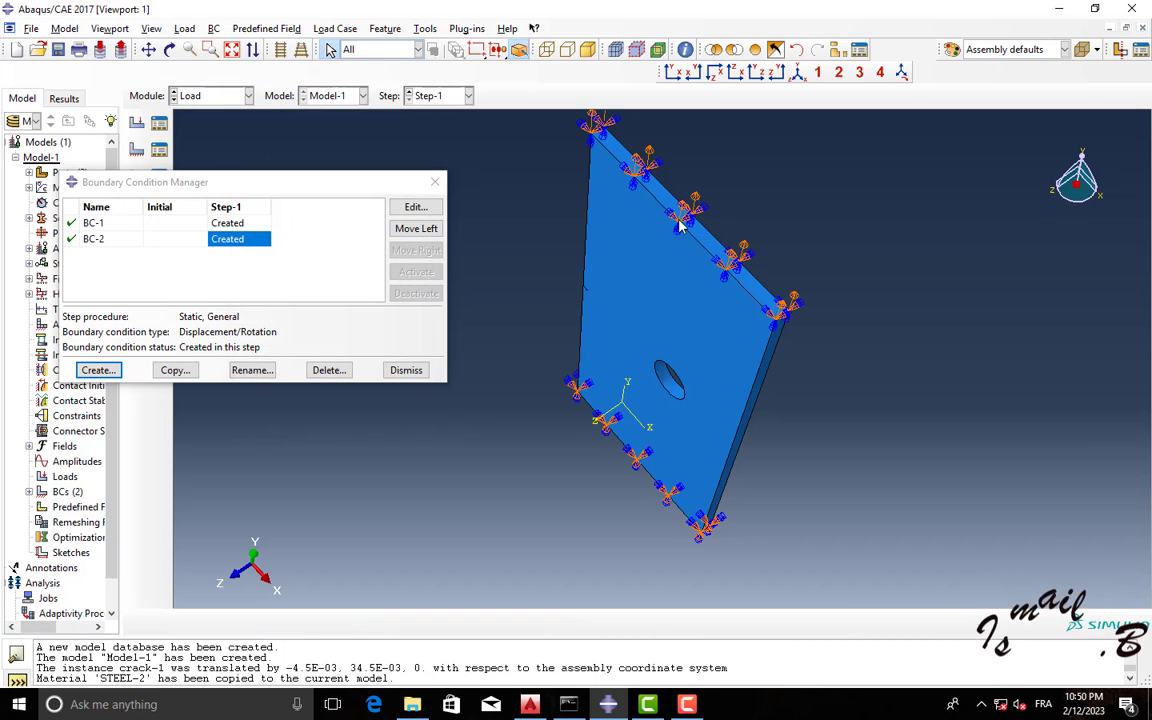
Close the boundary condition manager and switch to the Mesh module with the plate part as the object to mesh
left_click(416, 375)
left_click(231, 50)
left_click(231, 92)
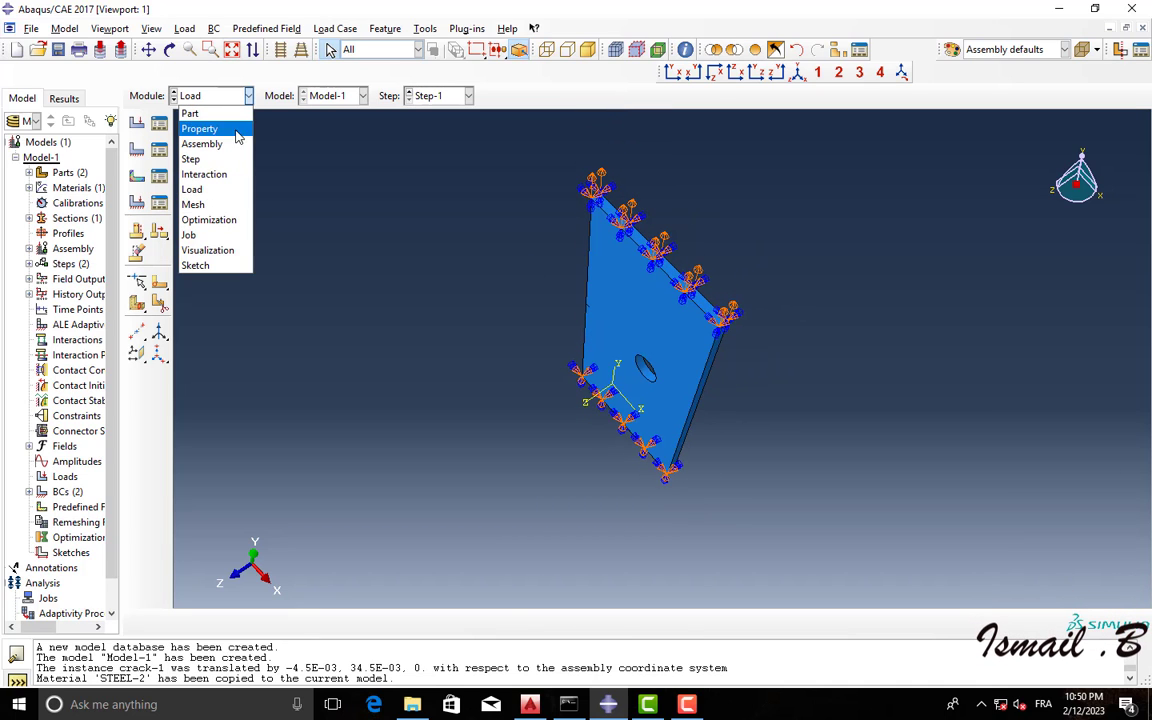
left_click(224, 205)
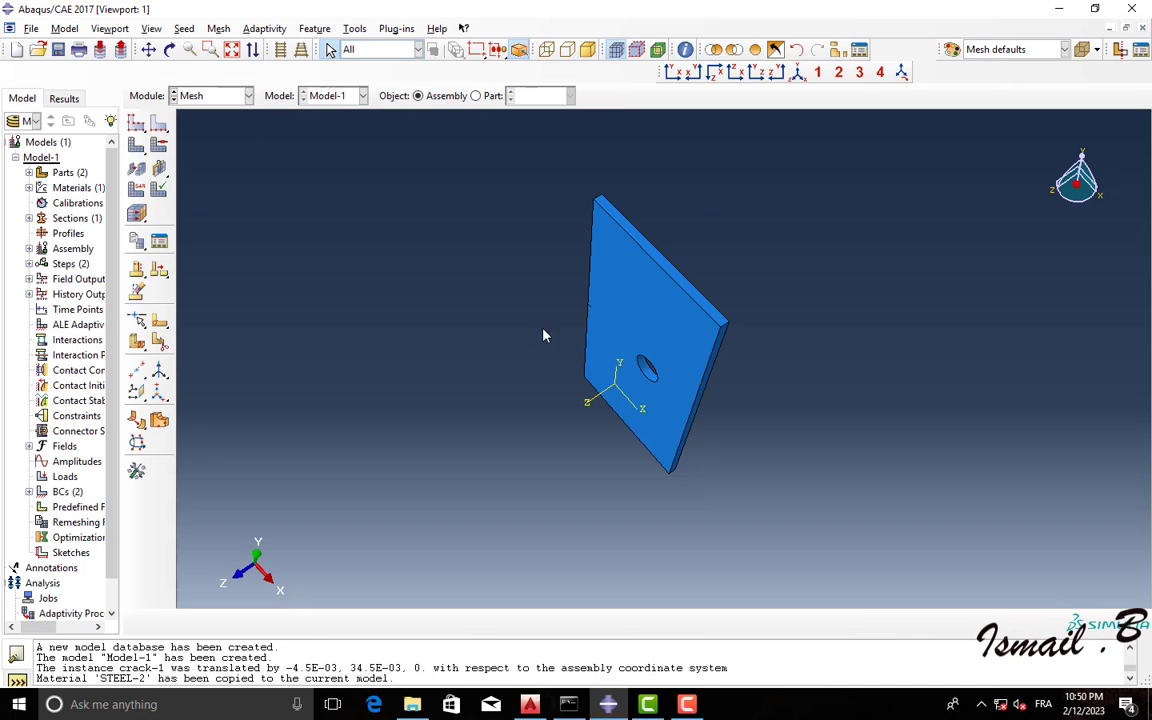
left_click(169, 50)
left_click_drag(725, 417, 690, 380)
left_click(475, 95)
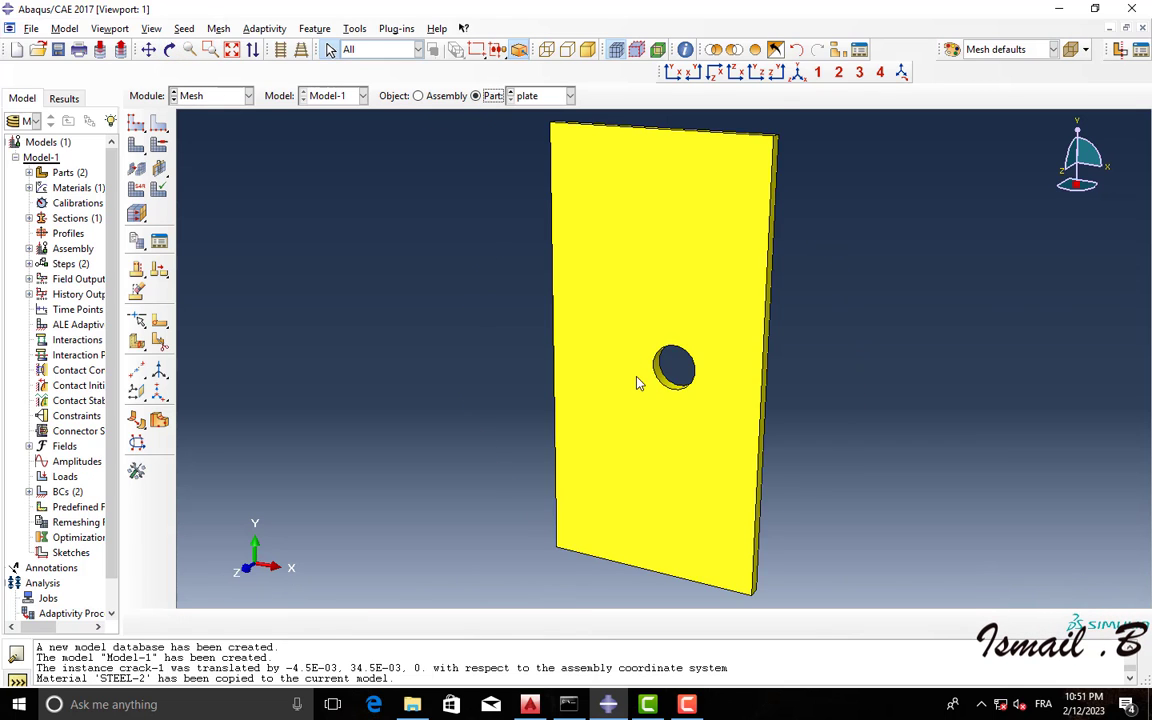
Seed the plate part with an approximate global size of 0.002
left_click(139, 126)
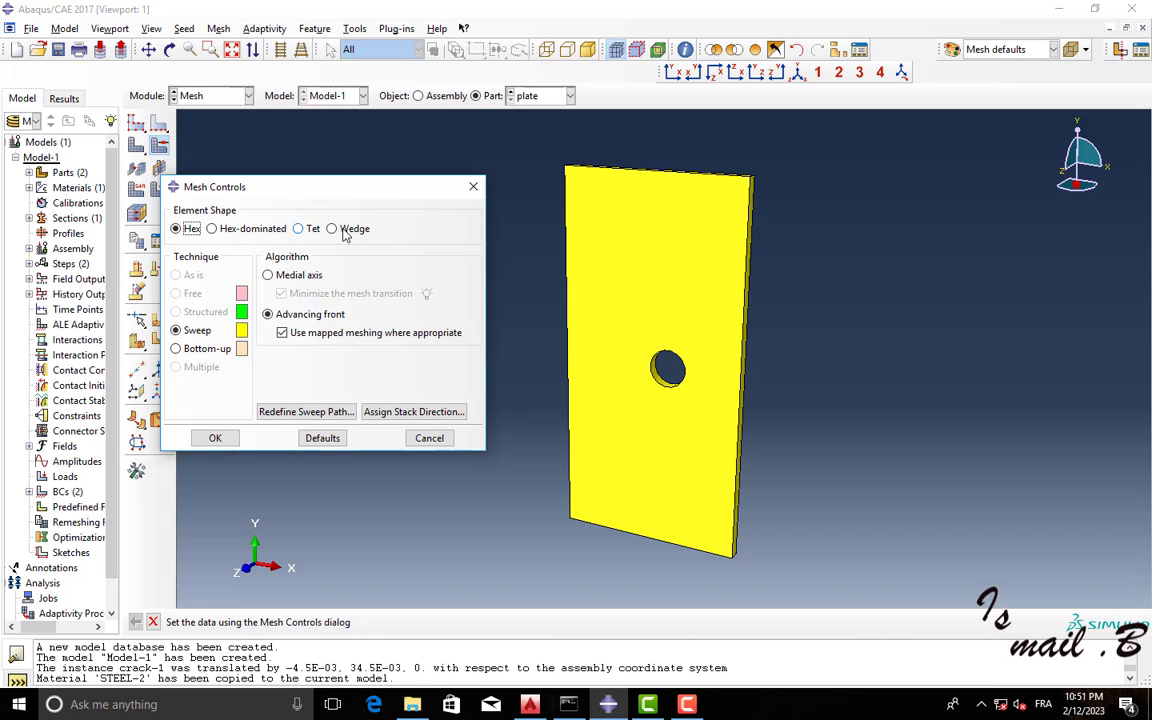
left_click(473, 186)
left_click(140, 146)
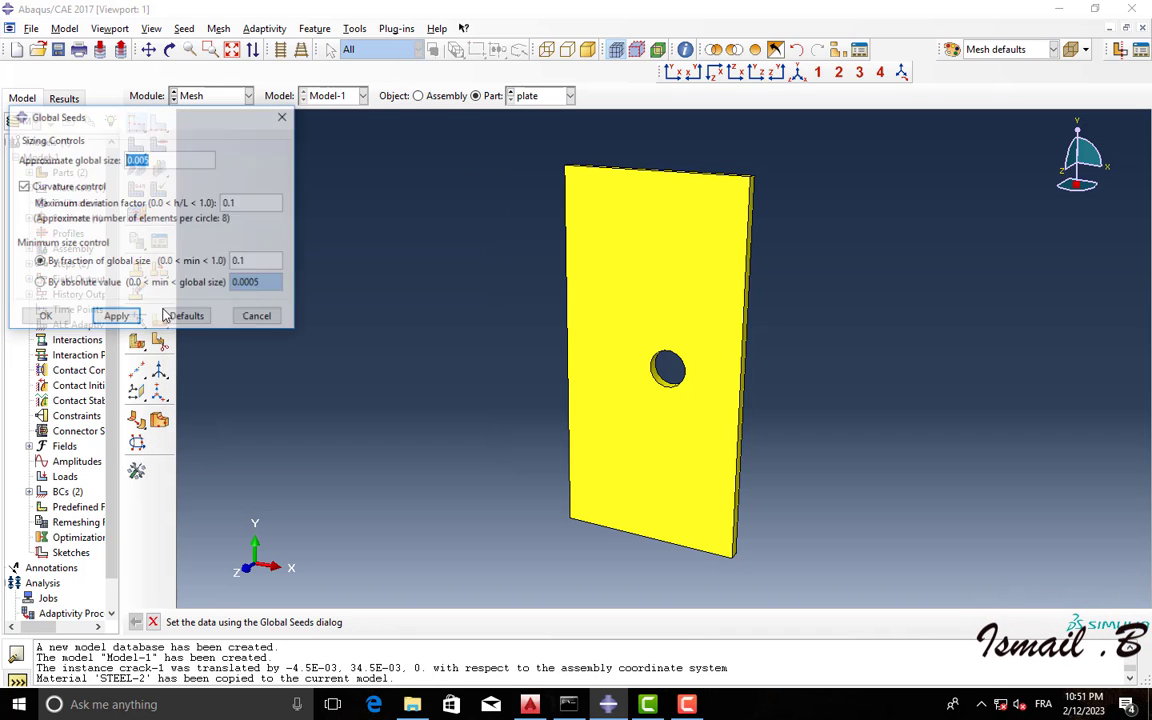
left_click(100, 317)
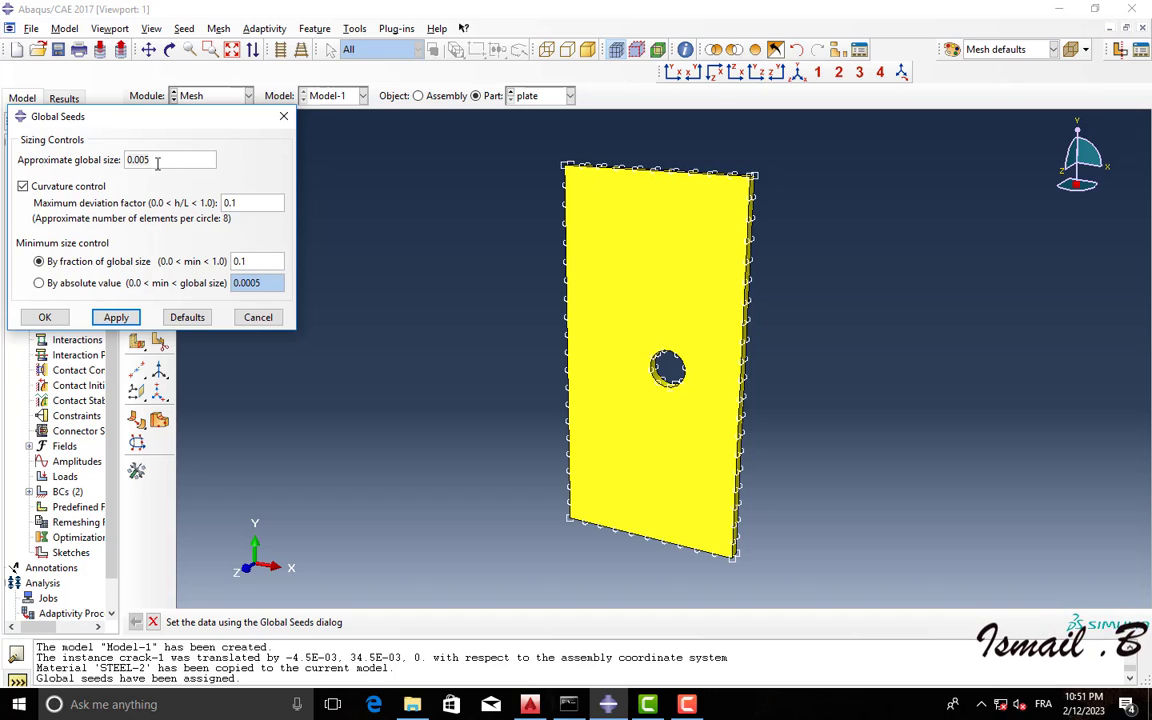
key("BackSpace")
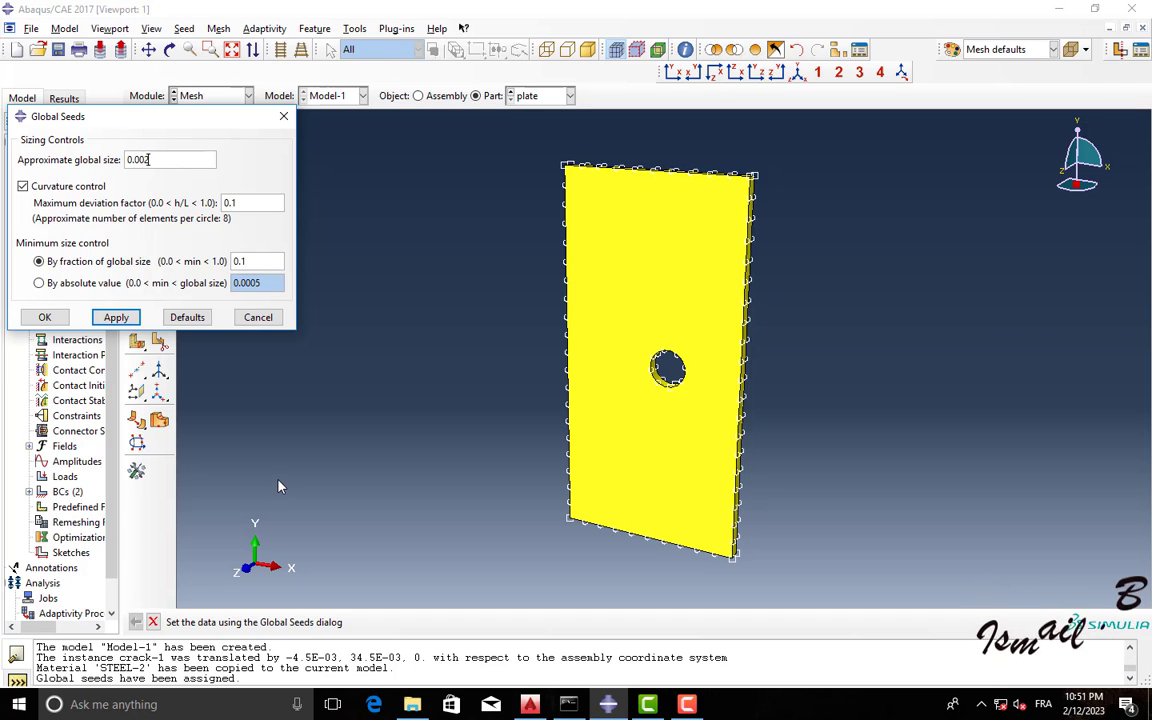
type("2")
left_click(130, 318)
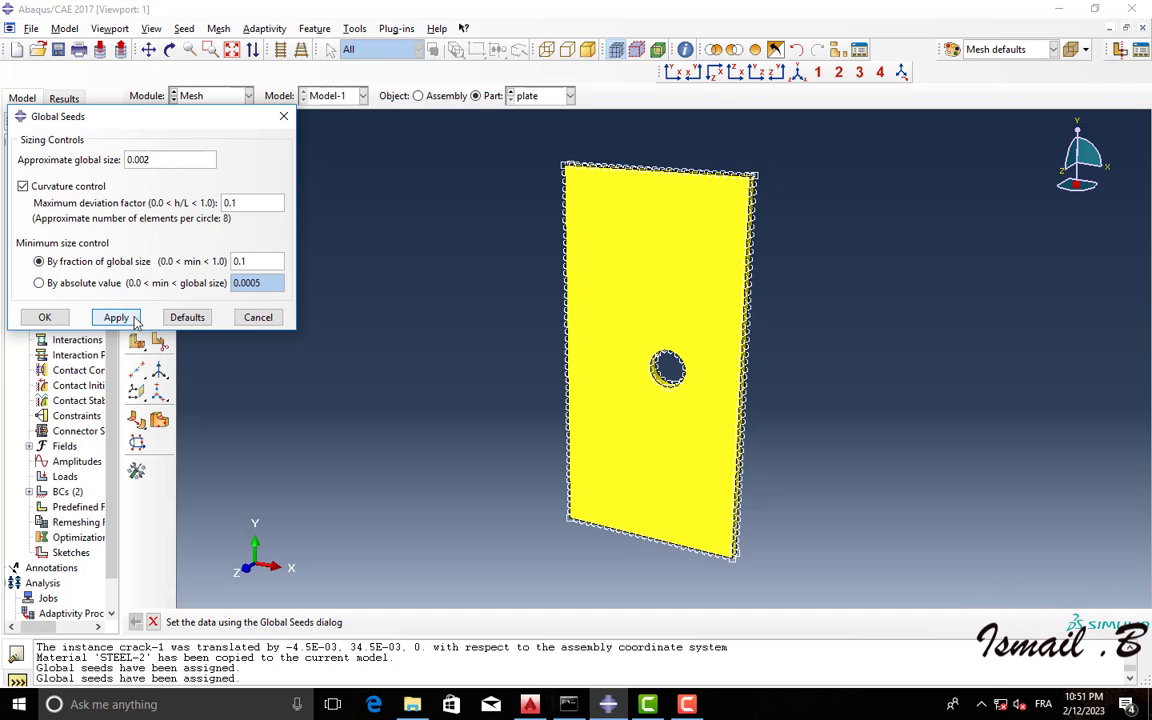
left_click(45, 317)
Mesh the seeded plate part
left_click(137, 146)
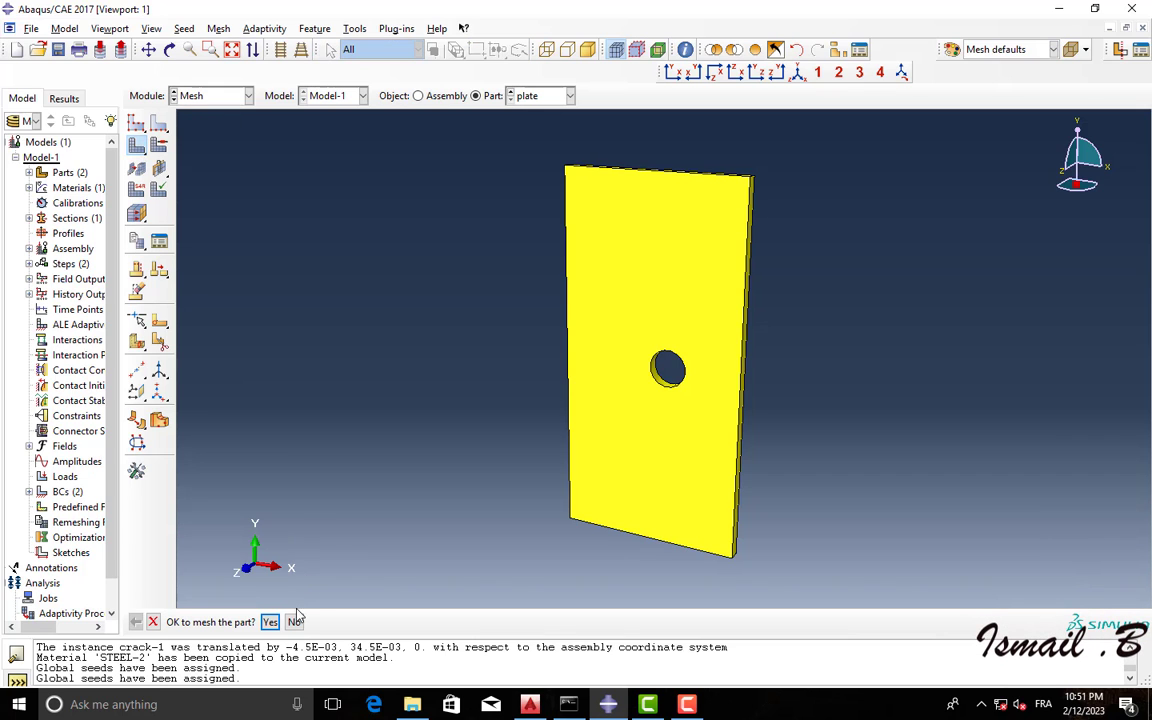